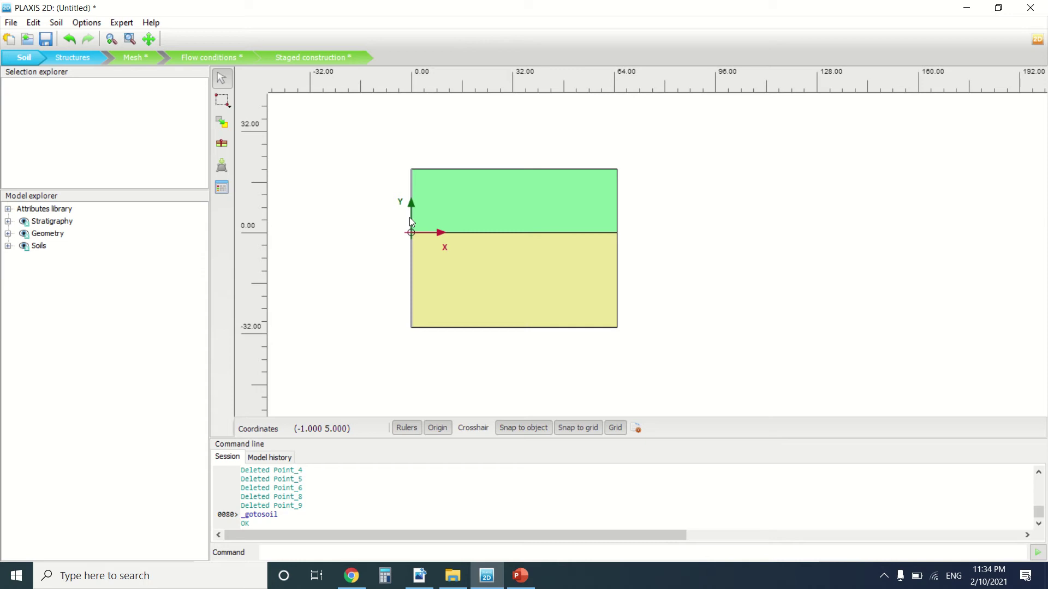
- Switch to Adobe Acrobat Reader and read the submerged excavation description and the geometry model in Figure 2.1
{"action": "left_click", "coordinate": [419, 576]}
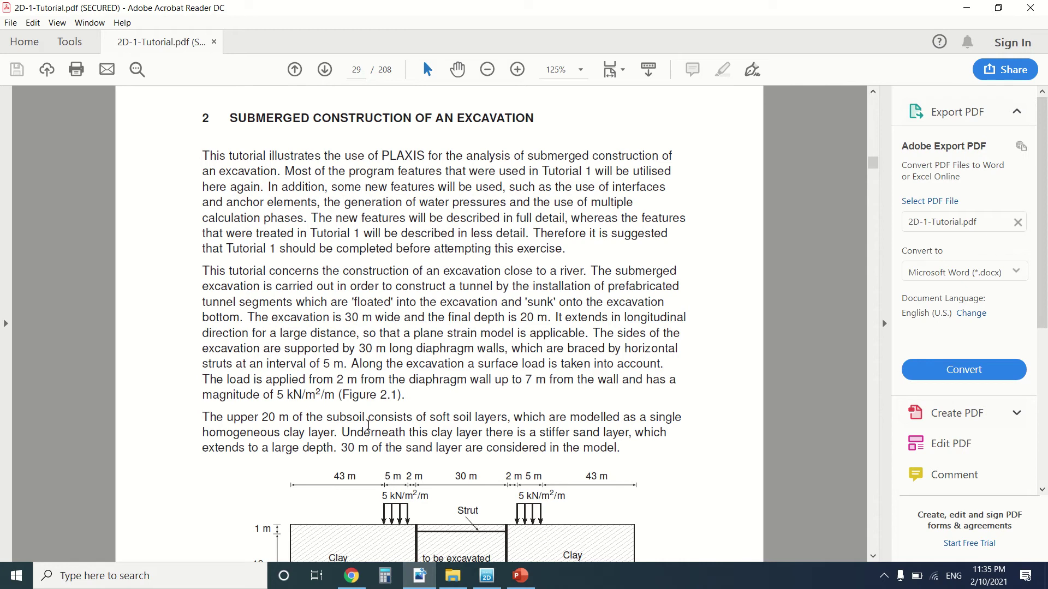
{"action": "scroll", "coordinate": [369, 424], "scroll_direction": "down", "scroll_amount": 3}
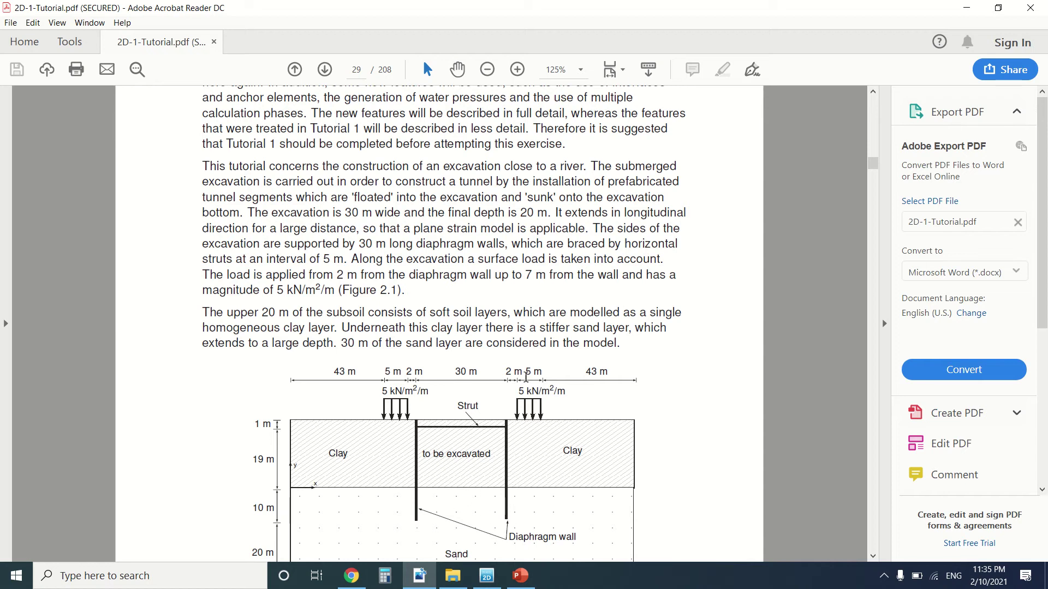
{"action": "scroll", "coordinate": [439, 376], "scroll_direction": "up", "scroll_amount": 1}
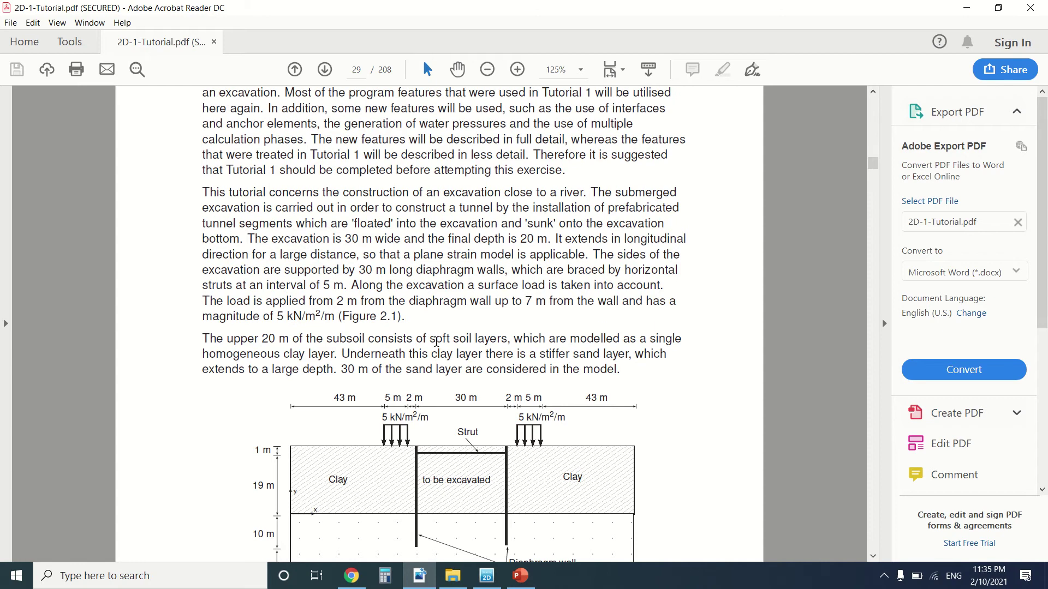
{"action": "scroll", "coordinate": [447, 256], "scroll_direction": "down", "scroll_amount": 5}
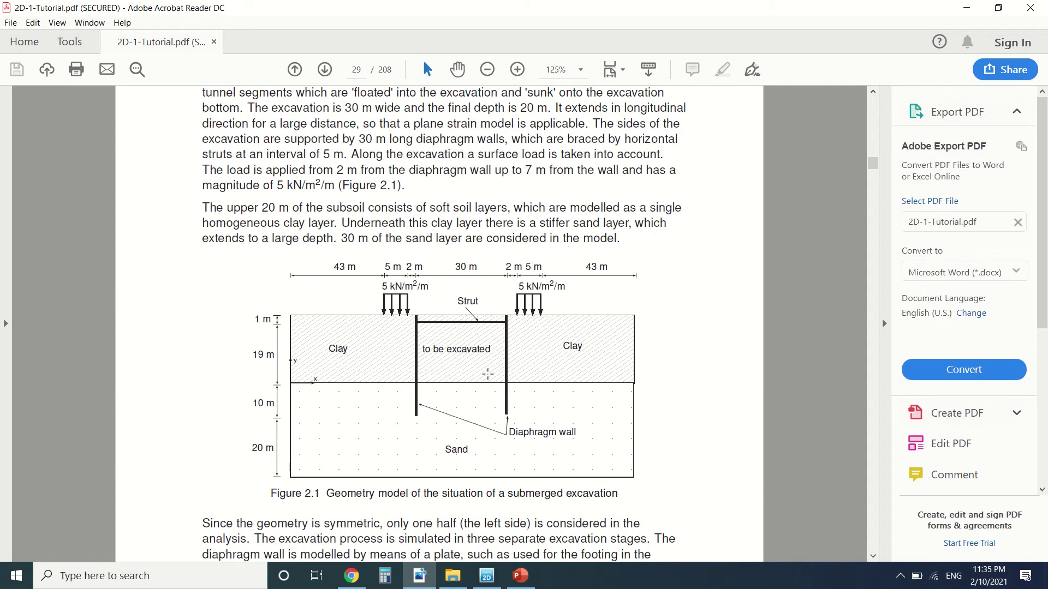
- Switch to PLAXIS 2D and review the model type, units and contour limits in the project properties, accepting them as they are
{"action": "left_click", "coordinate": [487, 575]}
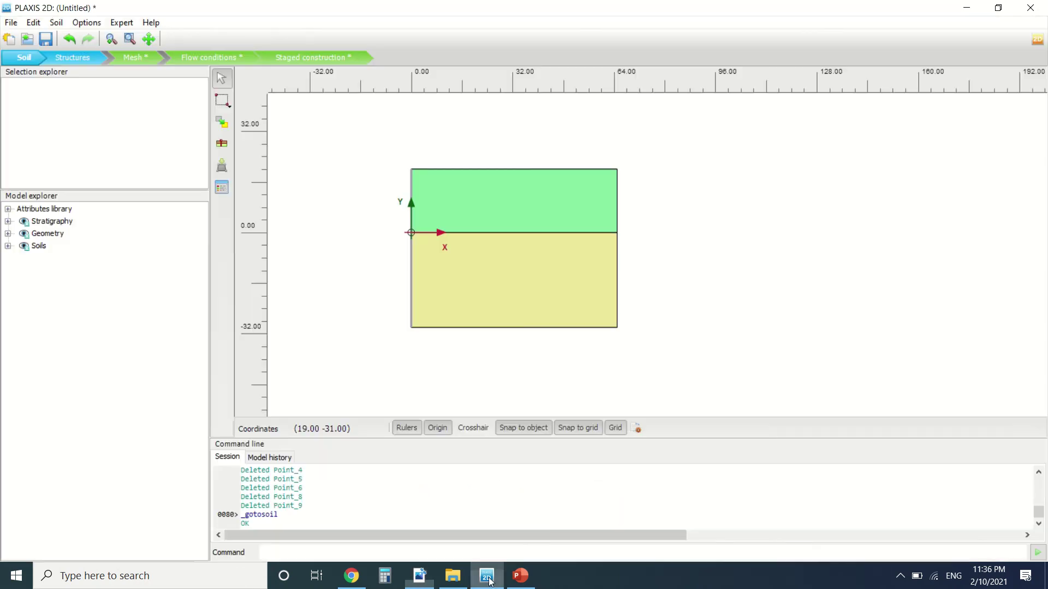
{"action": "left_click", "coordinate": [11, 22]}
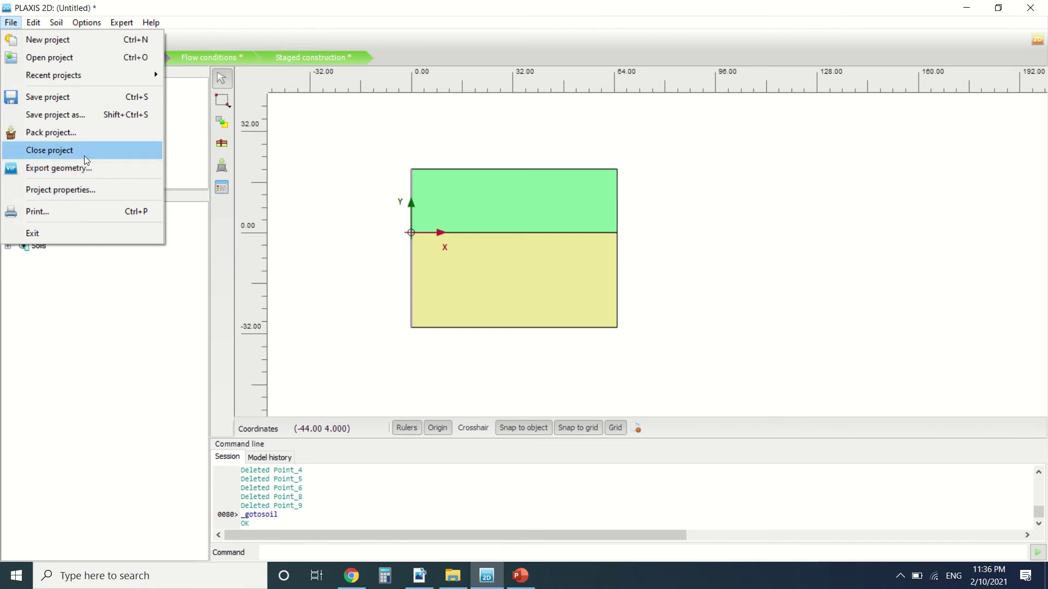
{"action": "left_click", "coordinate": [84, 189]}
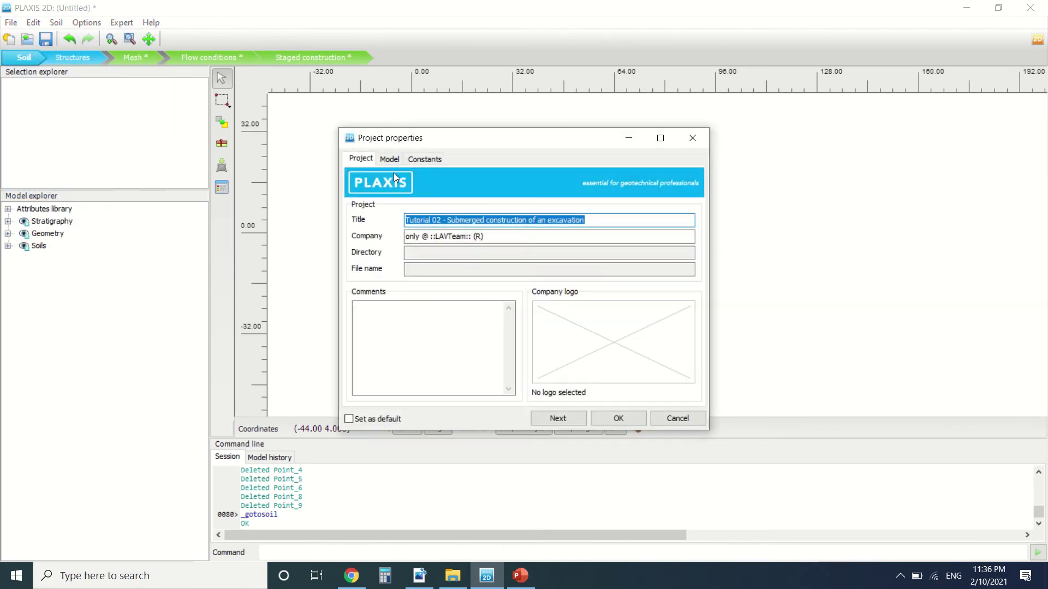
{"action": "left_click", "coordinate": [389, 159]}
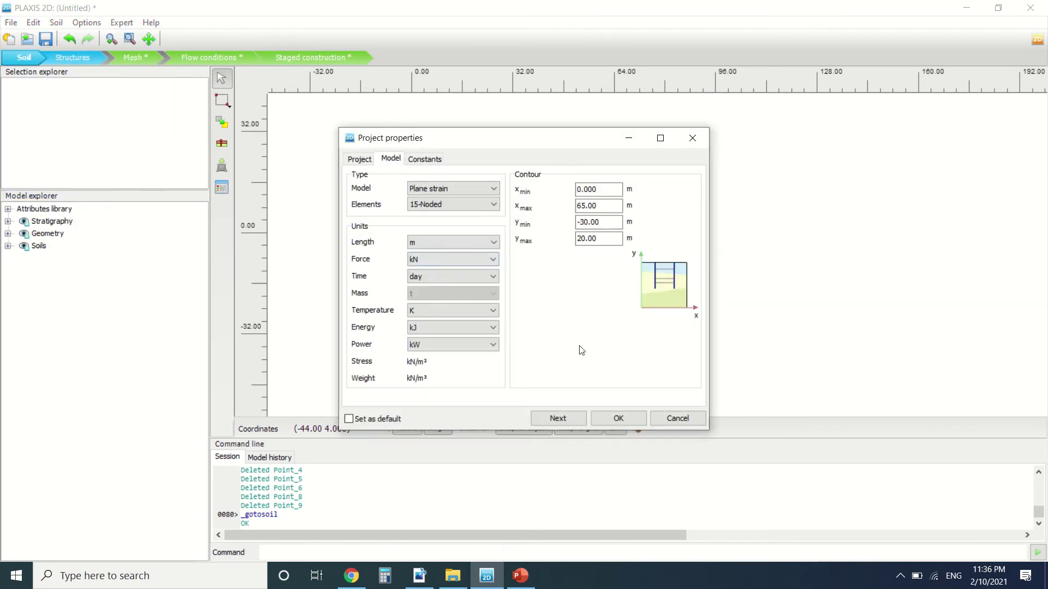
{"action": "left_click", "coordinate": [613, 206]}
{"action": "left_click", "coordinate": [611, 241]}
{"action": "left_click", "coordinate": [619, 419]}
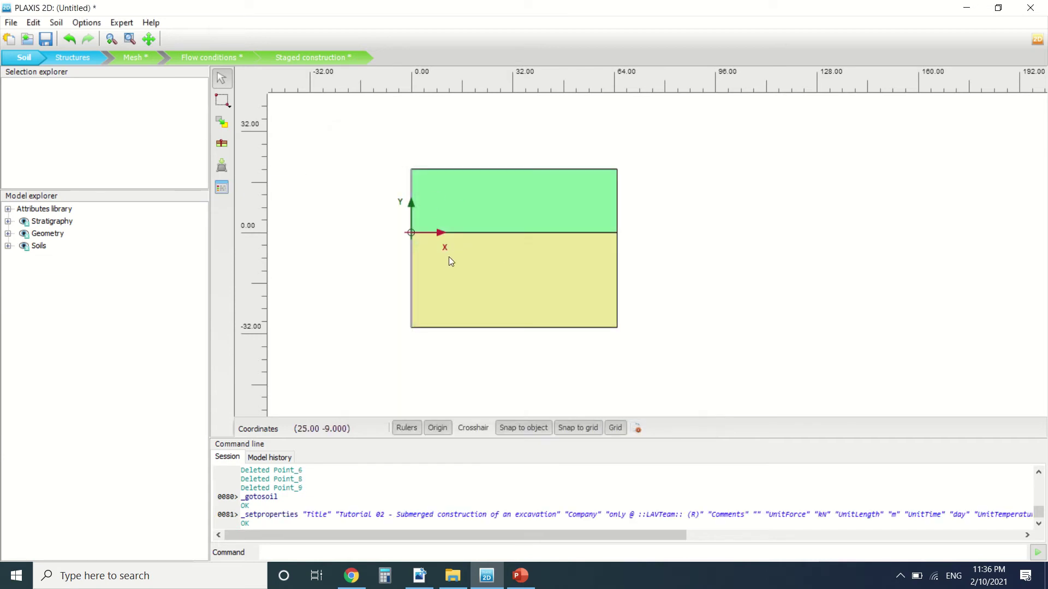
- Return to the tutorial manual in Acrobat Reader and examine the left, symmetric half of the excavation geometry in Figure 2.1
{"action": "left_click", "coordinate": [419, 576]}
{"action": "scroll", "coordinate": [402, 327], "scroll_direction": "up", "scroll_amount": 3}
{"action": "scroll", "coordinate": [402, 327], "scroll_direction": "down", "scroll_amount": 5}
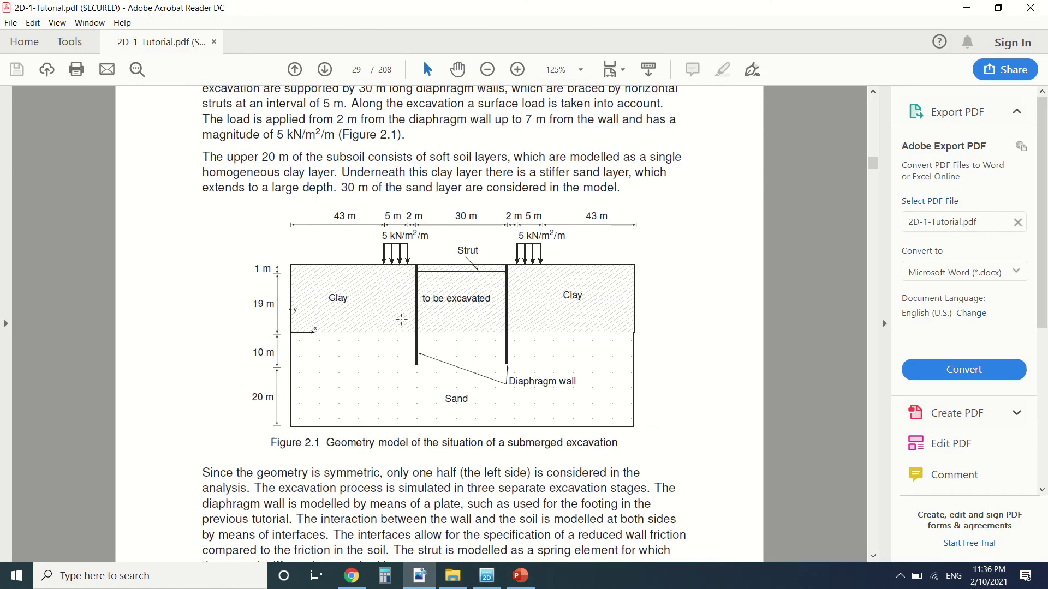
{"action": "scroll", "coordinate": [410, 236], "scroll_direction": "down", "scroll_amount": 10}
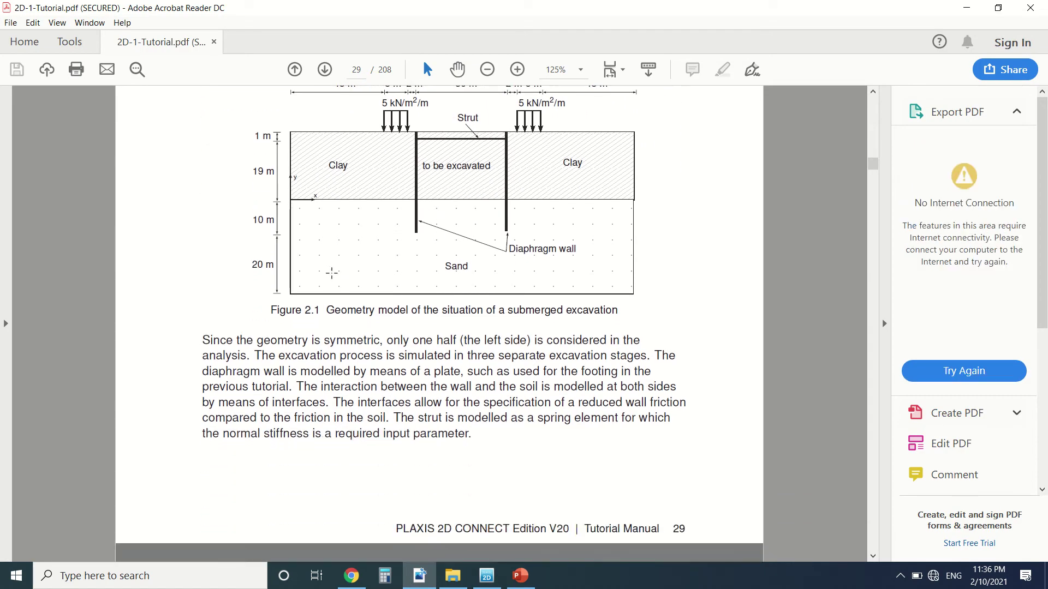
{"action": "scroll", "coordinate": [410, 236], "scroll_direction": "up", "scroll_amount": 9}
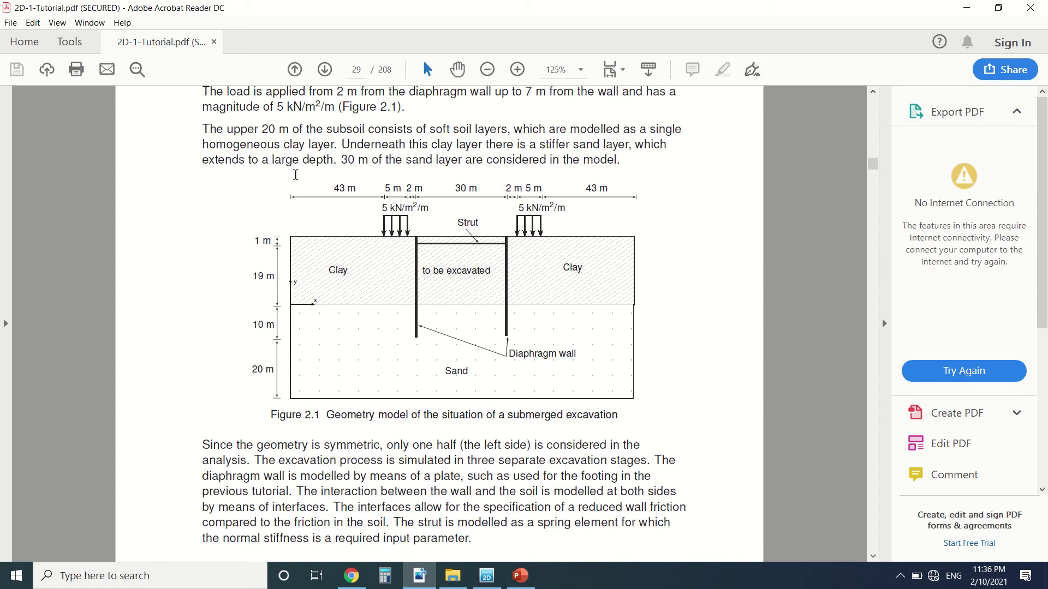
{"action": "left_click_drag", "start_coordinate": [296, 173], "coordinate": [497, 356]}
{"action": "left_click", "coordinate": [484, 311]}
{"action": "left_click_drag", "start_coordinate": [460, 326], "coordinate": [264, 177]}
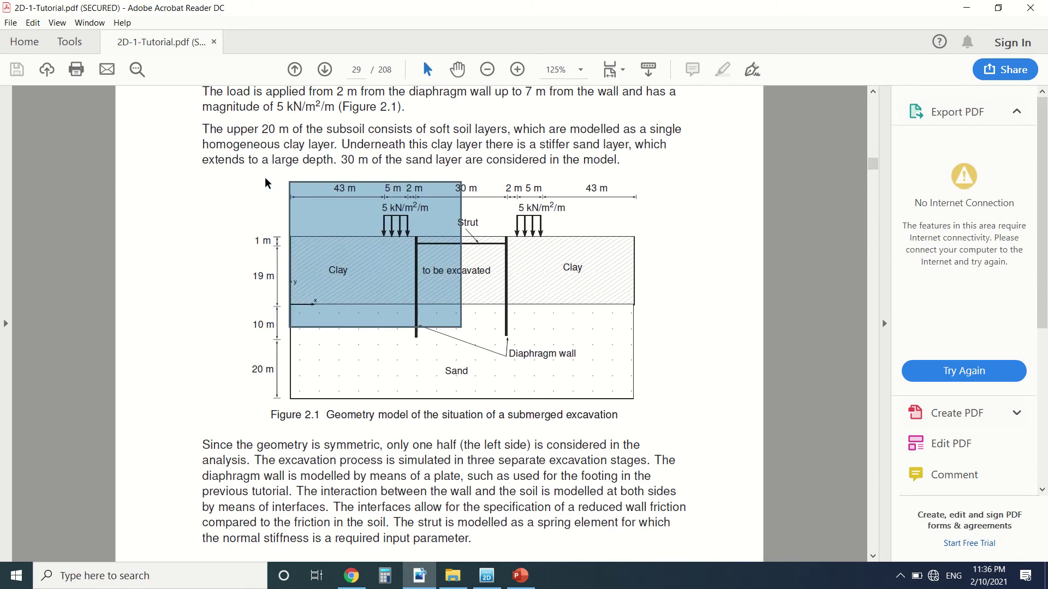
- Review the manual's tutorial objectives, general settings and soil stratigraphy instructions
{"action": "scroll", "coordinate": [429, 261], "scroll_direction": "down", "scroll_amount": 7}
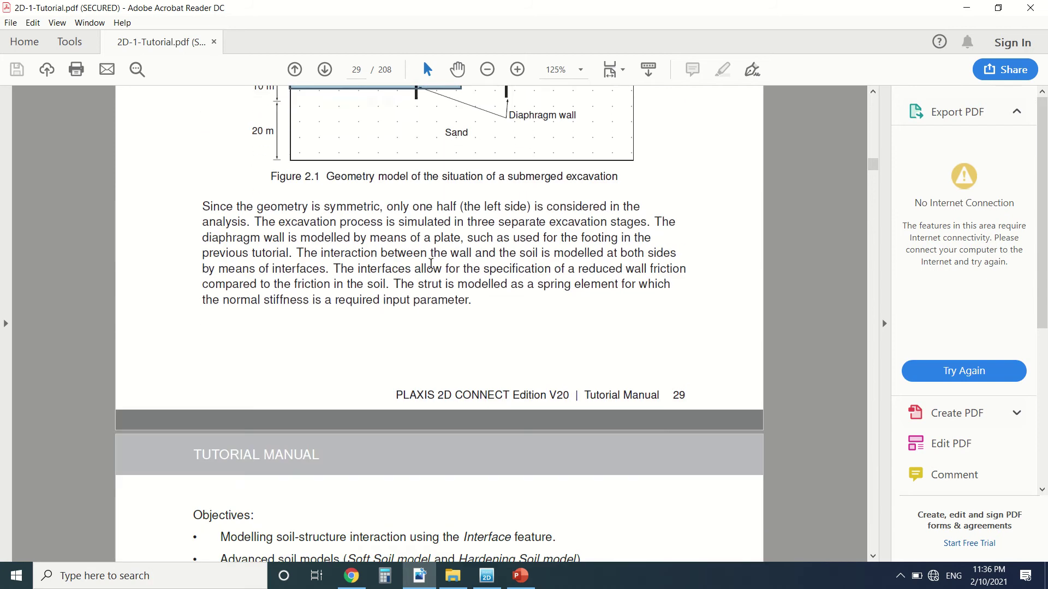
{"action": "scroll", "coordinate": [429, 260], "scroll_direction": "down", "scroll_amount": 7}
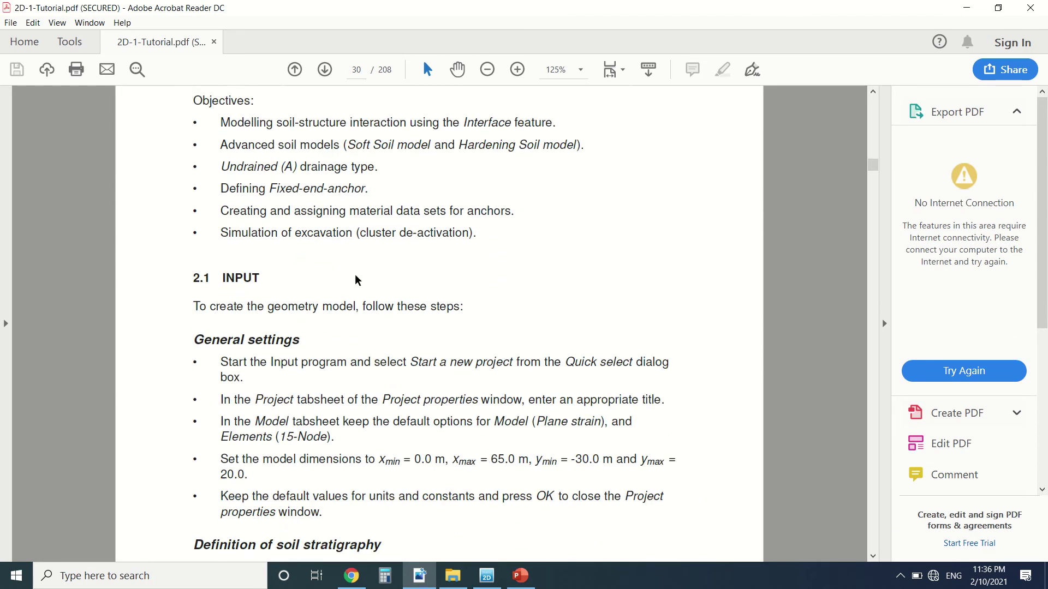
{"action": "scroll", "coordinate": [320, 262], "scroll_direction": "down", "scroll_amount": 3}
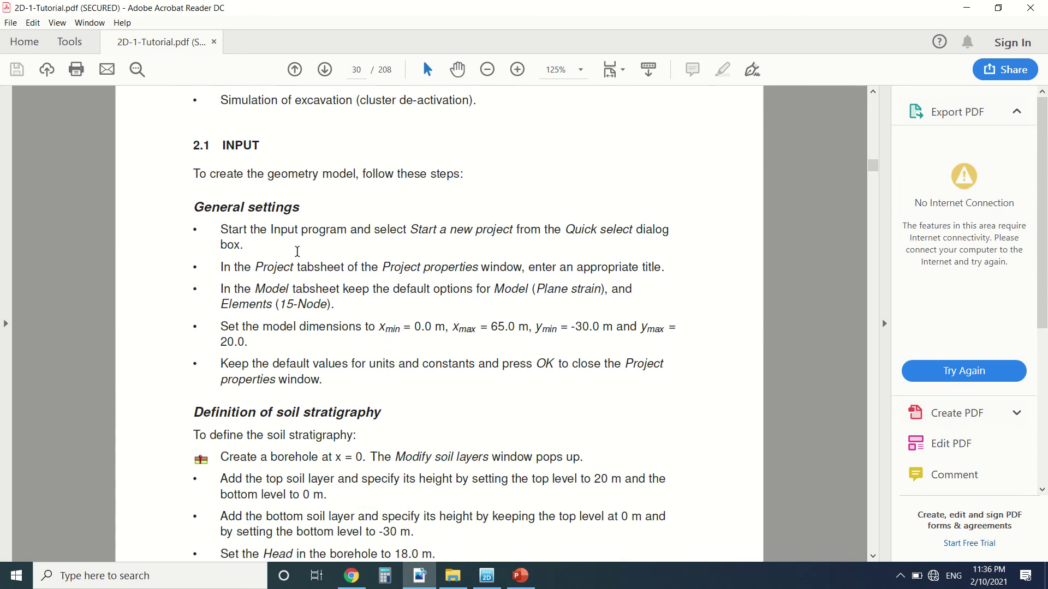
{"action": "scroll", "coordinate": [291, 235], "scroll_direction": "down", "scroll_amount": 5}
{"action": "scroll", "coordinate": [326, 218], "scroll_direction": "down", "scroll_amount": 5}
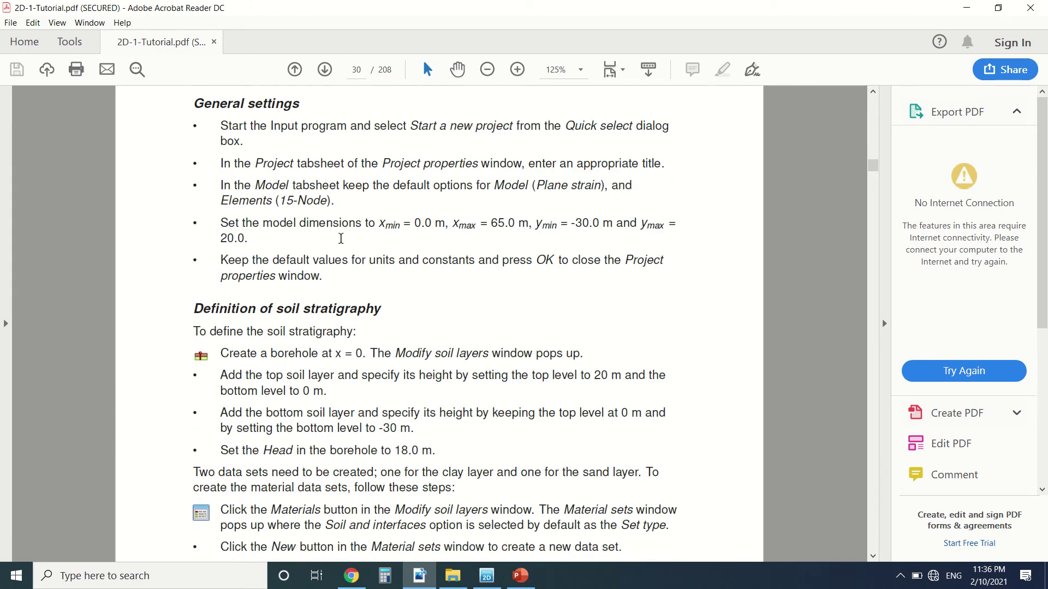
{"action": "scroll", "coordinate": [326, 218], "scroll_direction": "down", "scroll_amount": 3}
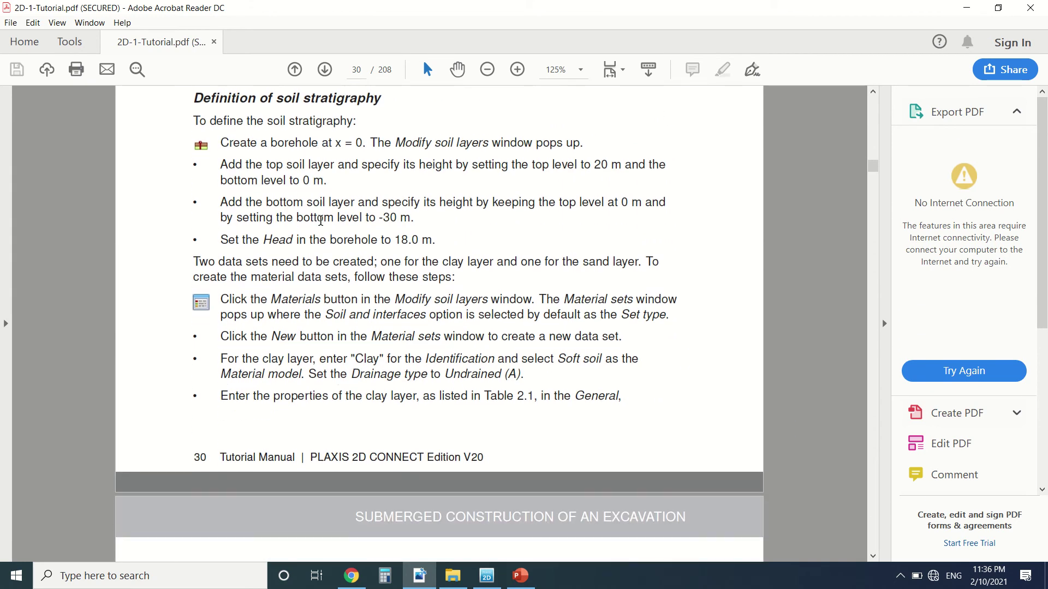
- Review the clay and sand material properties in Table 2.1 and the interface strength instructions beneath it
{"action": "scroll", "coordinate": [320, 220], "scroll_direction": "down", "scroll_amount": 15}
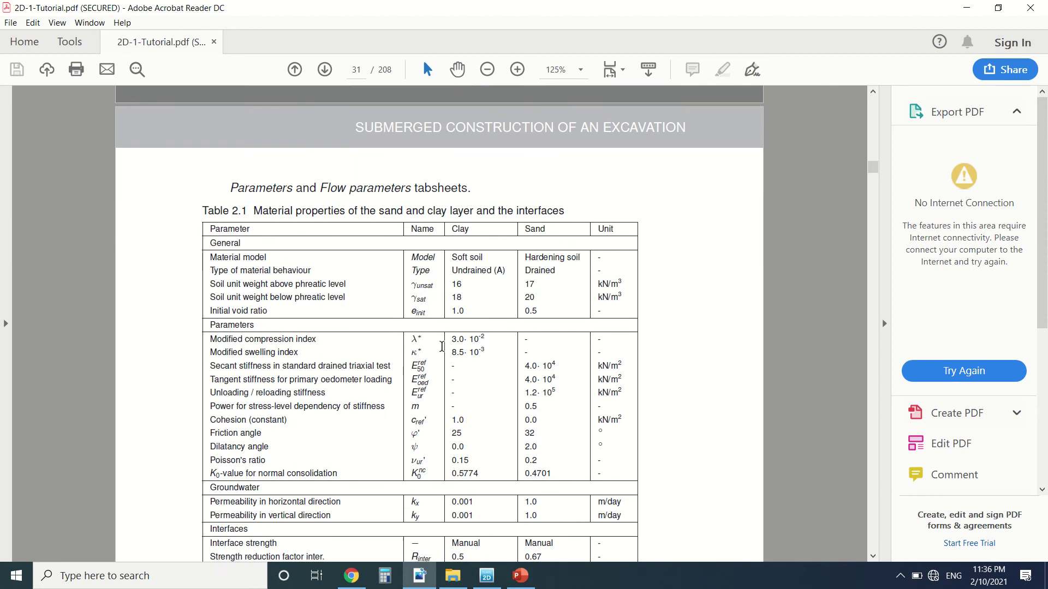
{"action": "scroll", "coordinate": [442, 347], "scroll_direction": "down", "scroll_amount": 4}
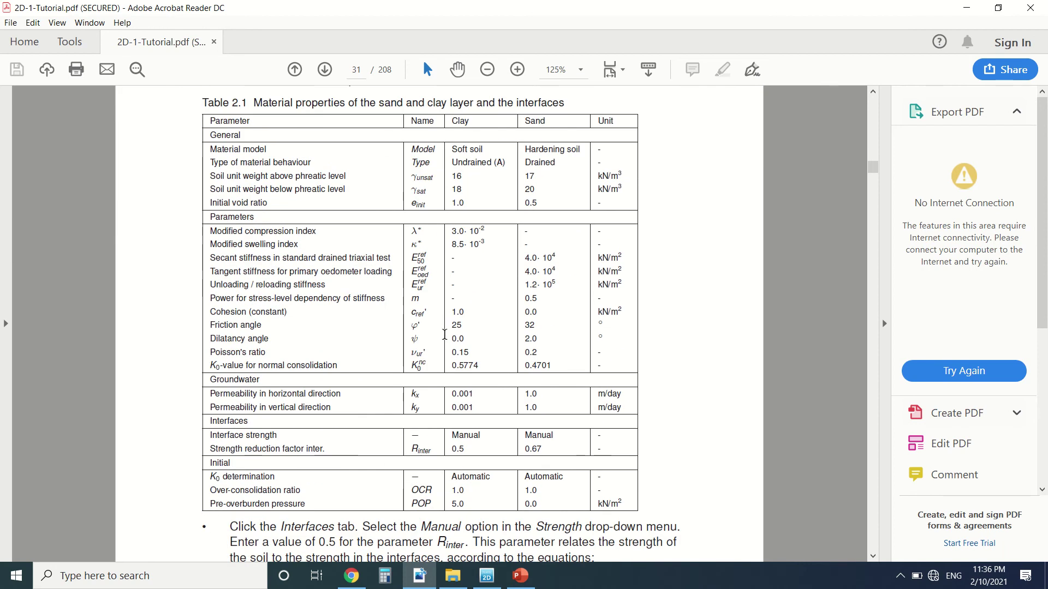
{"action": "scroll", "coordinate": [444, 334], "scroll_direction": "down", "scroll_amount": 20}
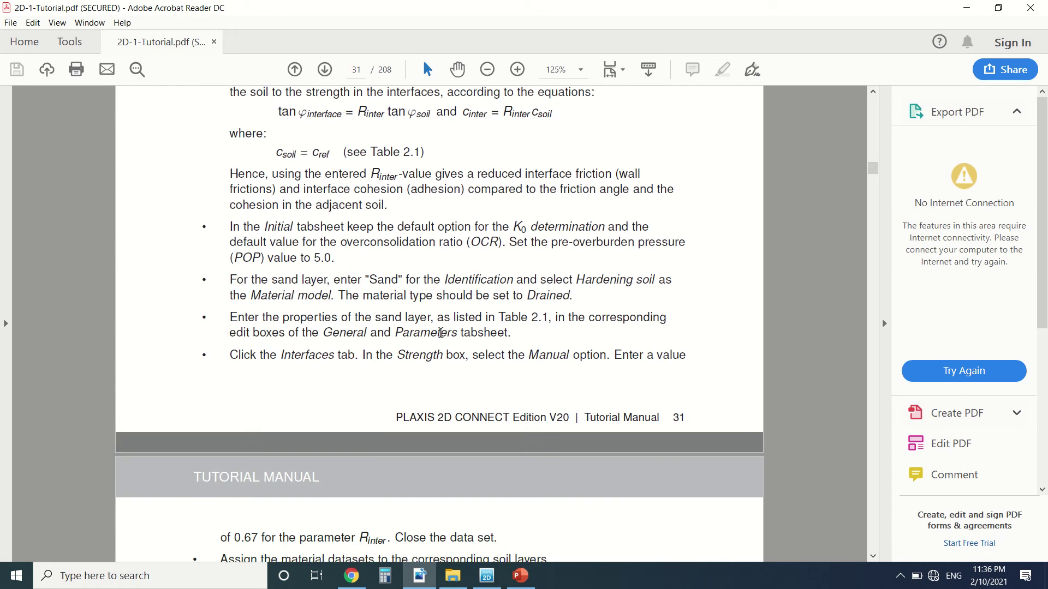
{"action": "scroll", "coordinate": [439, 333], "scroll_direction": "down", "scroll_amount": 4}
{"action": "scroll", "coordinate": [438, 332], "scroll_direction": "up", "scroll_amount": 12}
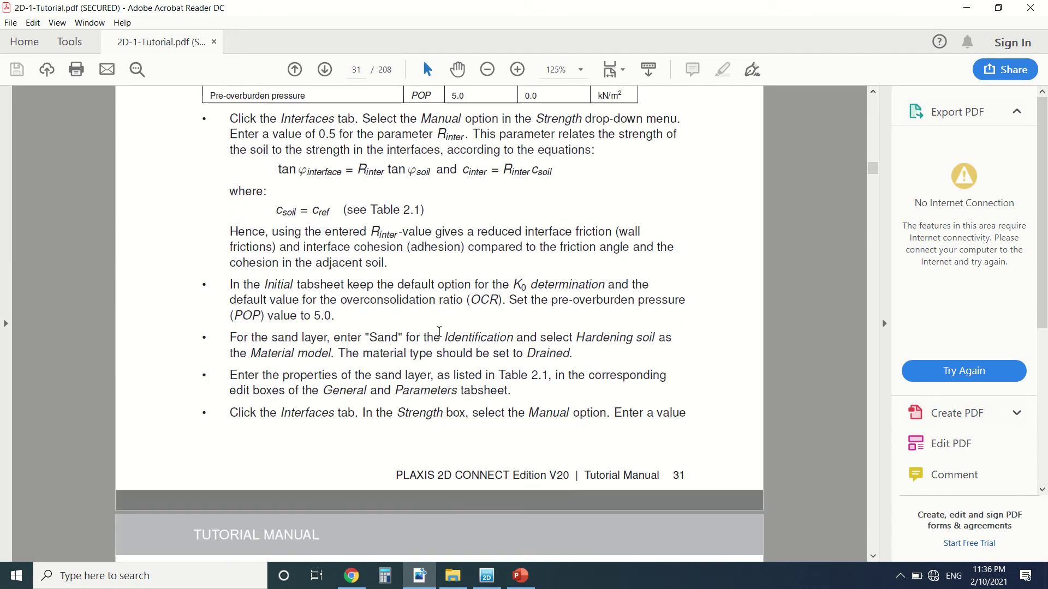
{"action": "scroll", "coordinate": [432, 271], "scroll_direction": "down", "scroll_amount": 7}
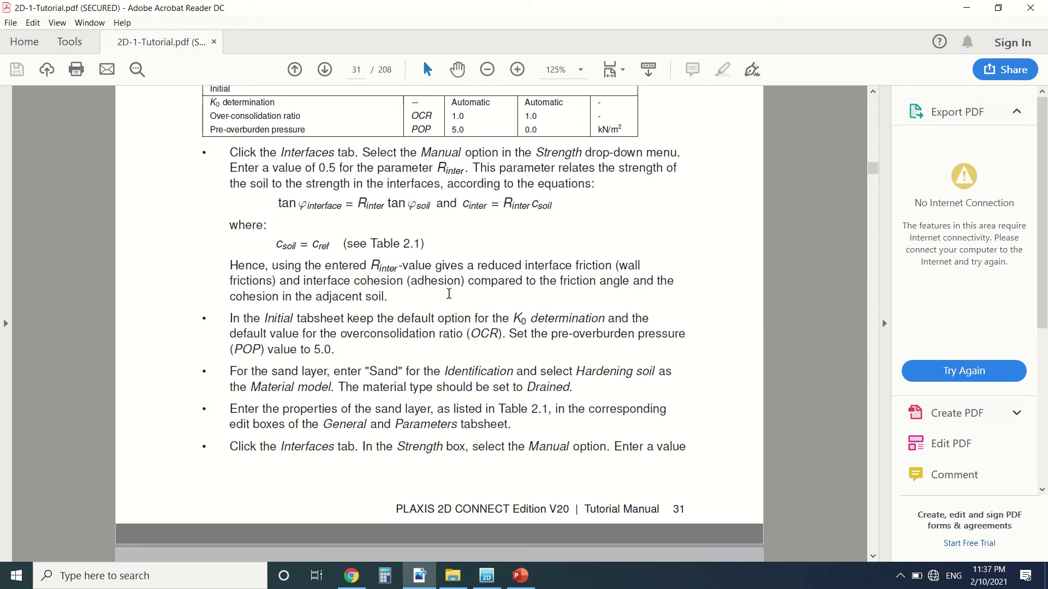
- Read section 2.1.1 on structural elements for the diaphragm wall's plate coordinates and material data set instructions
{"action": "scroll", "coordinate": [433, 271], "scroll_direction": "down", "scroll_amount": 16}
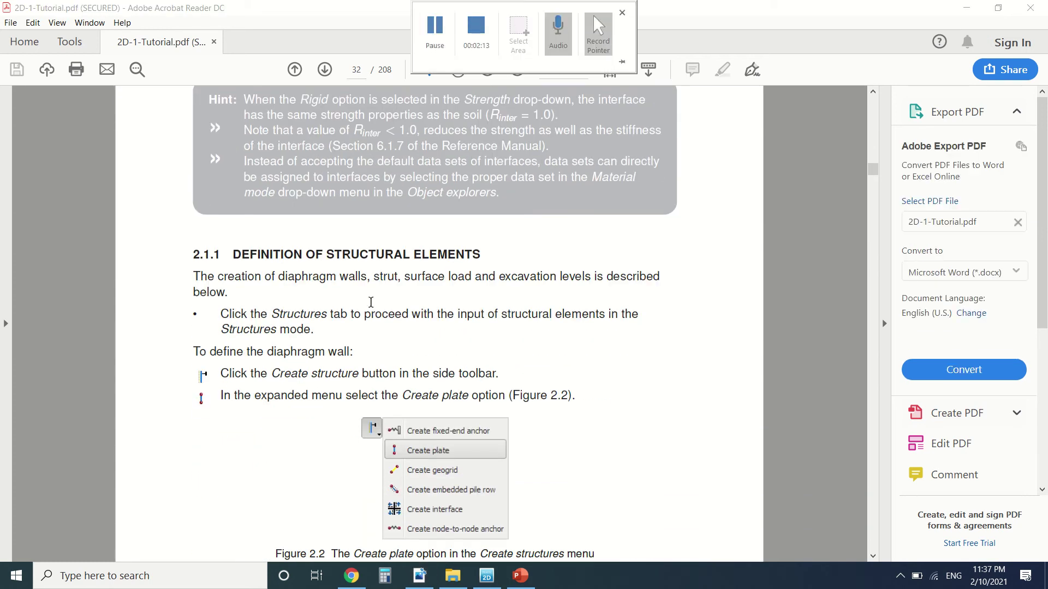
{"action": "scroll", "coordinate": [381, 267], "scroll_direction": "down", "scroll_amount": 4}
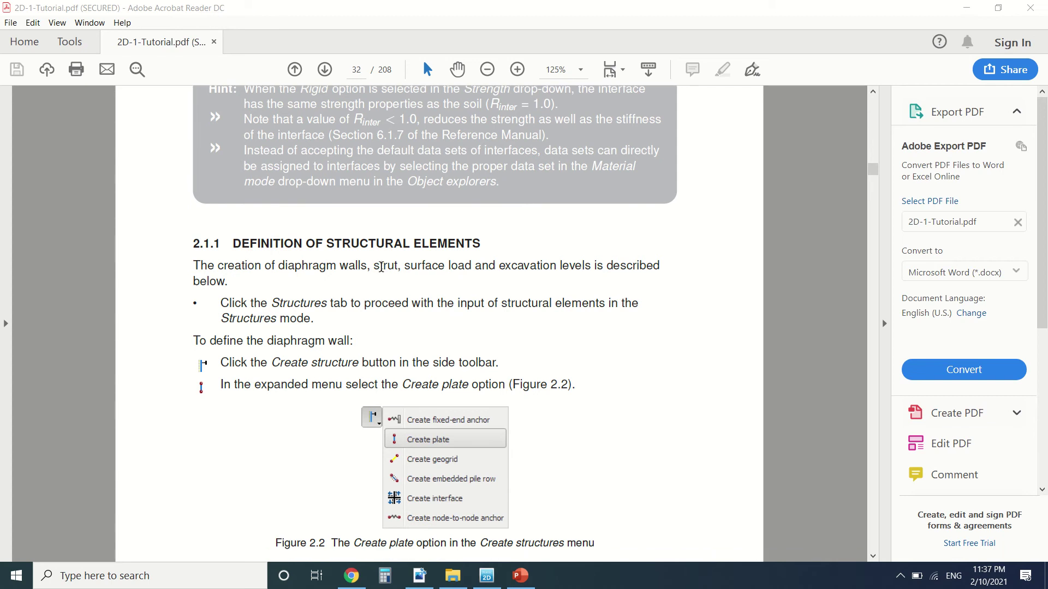
{"action": "scroll", "coordinate": [381, 267], "scroll_direction": "up", "scroll_amount": 4}
{"action": "scroll", "coordinate": [381, 266], "scroll_direction": "up", "scroll_amount": 20}
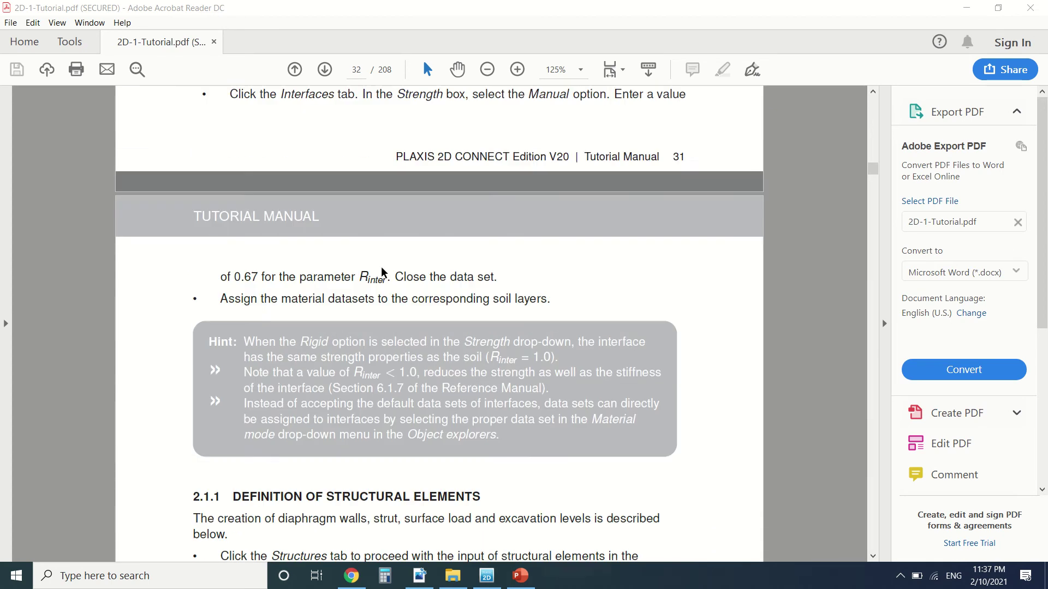
{"action": "scroll", "coordinate": [381, 266], "scroll_direction": "down", "scroll_amount": 20}
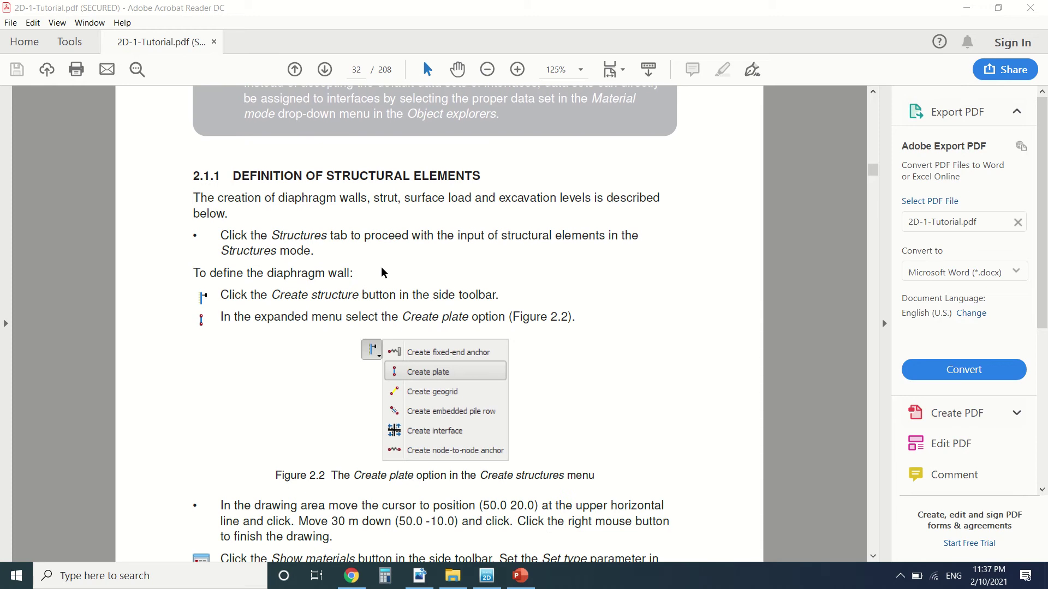
{"action": "scroll", "coordinate": [381, 266], "scroll_direction": "down", "scroll_amount": 2}
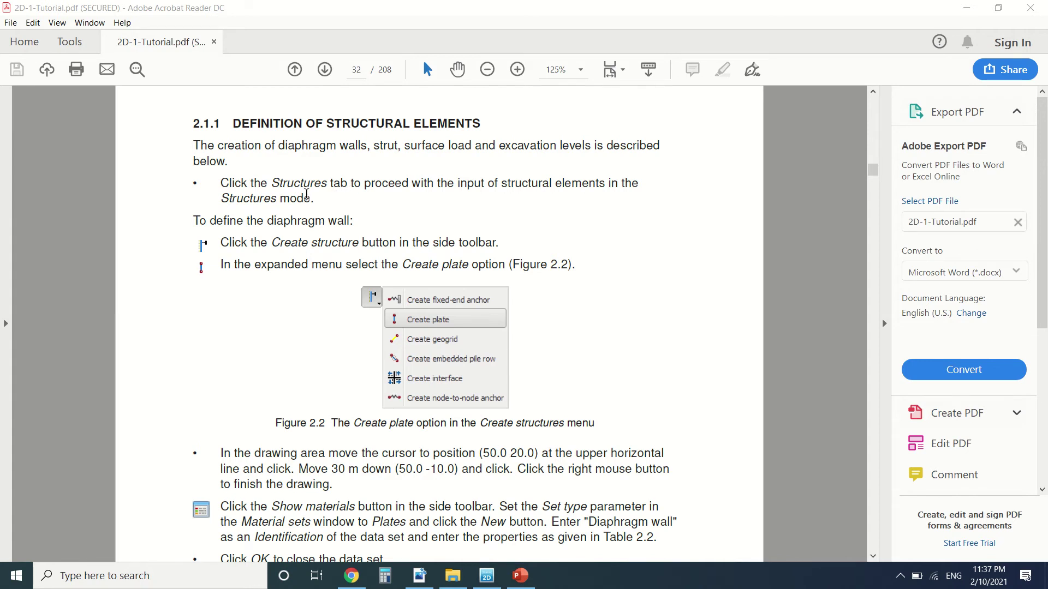
{"action": "scroll", "coordinate": [291, 190], "scroll_direction": "down", "scroll_amount": 3}
{"action": "scroll", "coordinate": [291, 191], "scroll_direction": "up", "scroll_amount": 3}
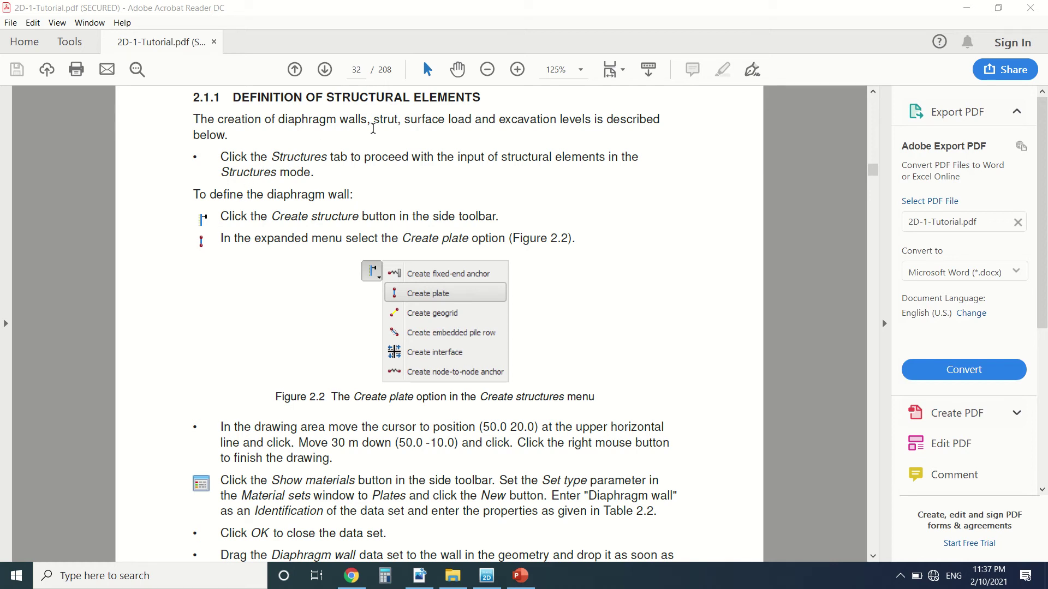
{"action": "scroll", "coordinate": [374, 159], "scroll_direction": "down", "scroll_amount": 5}
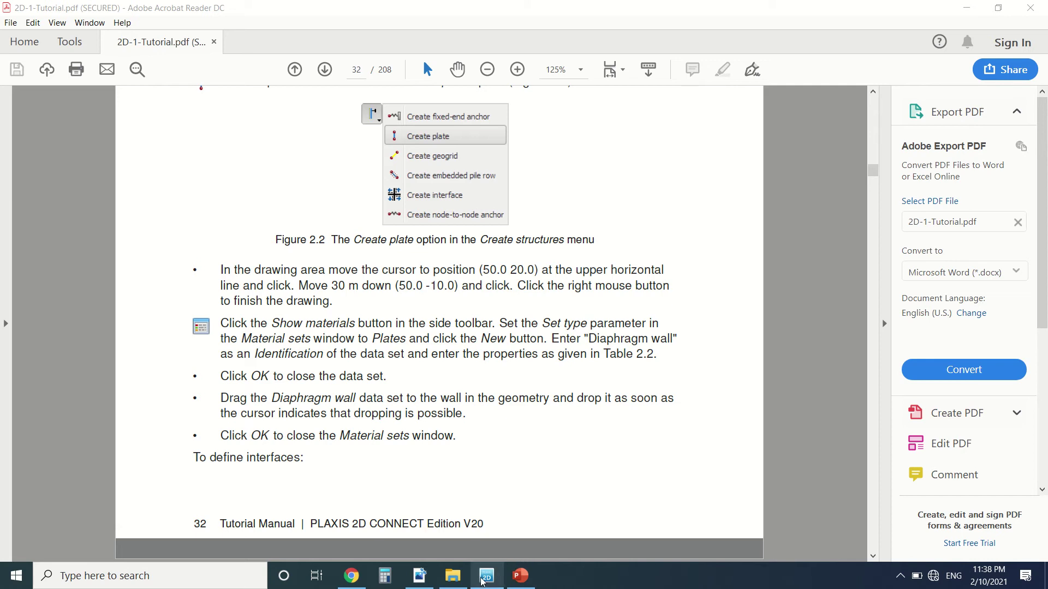
{"action": "mouse_move", "coordinate": [483, 581]}
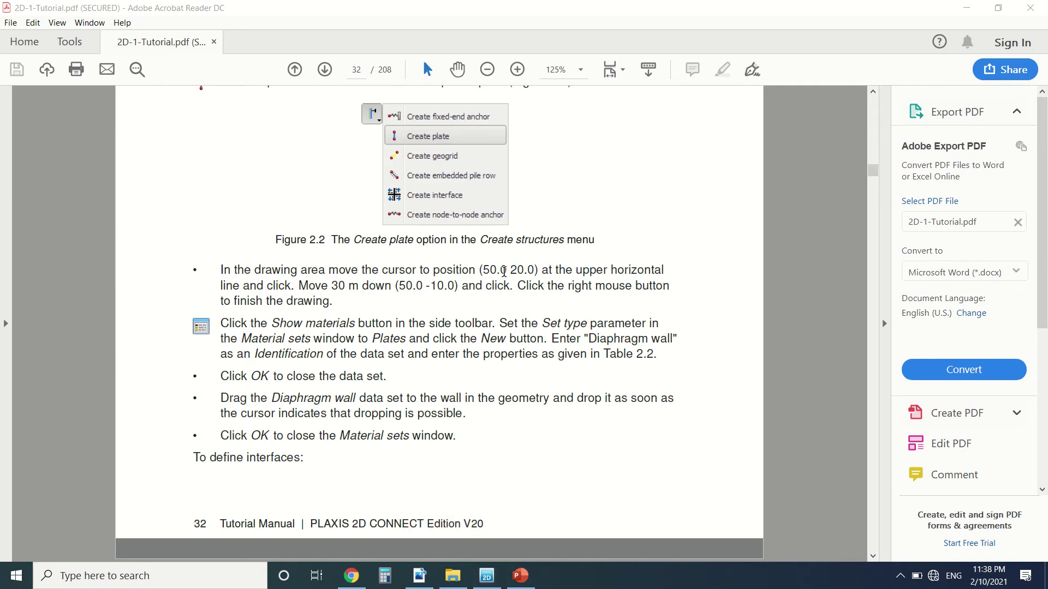
{"action": "scroll", "coordinate": [503, 271], "scroll_direction": "down", "scroll_amount": 2}
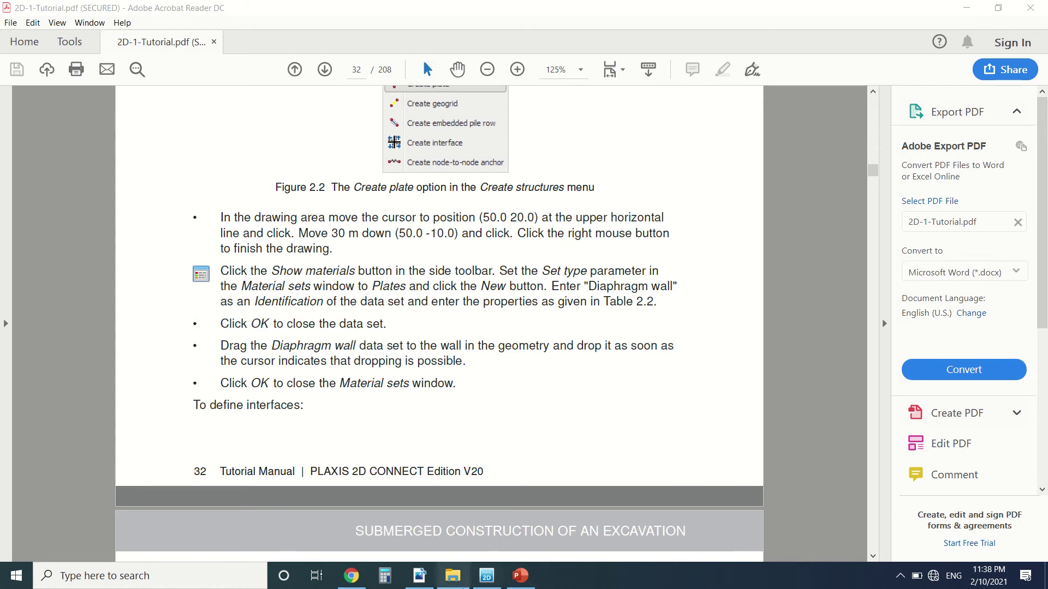
- Switch to PLAXIS 2D and, in Structures mode, draw the diaphragm wall plate from (50, 20) to (50, -10)
{"action": "left_click", "coordinate": [486, 576]}
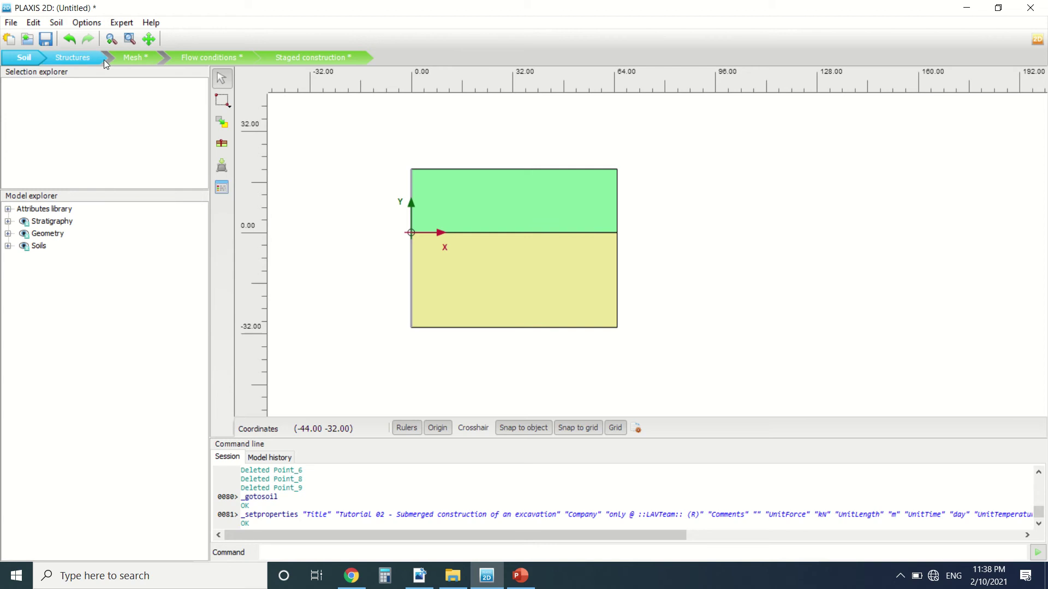
{"action": "left_click", "coordinate": [80, 60]}
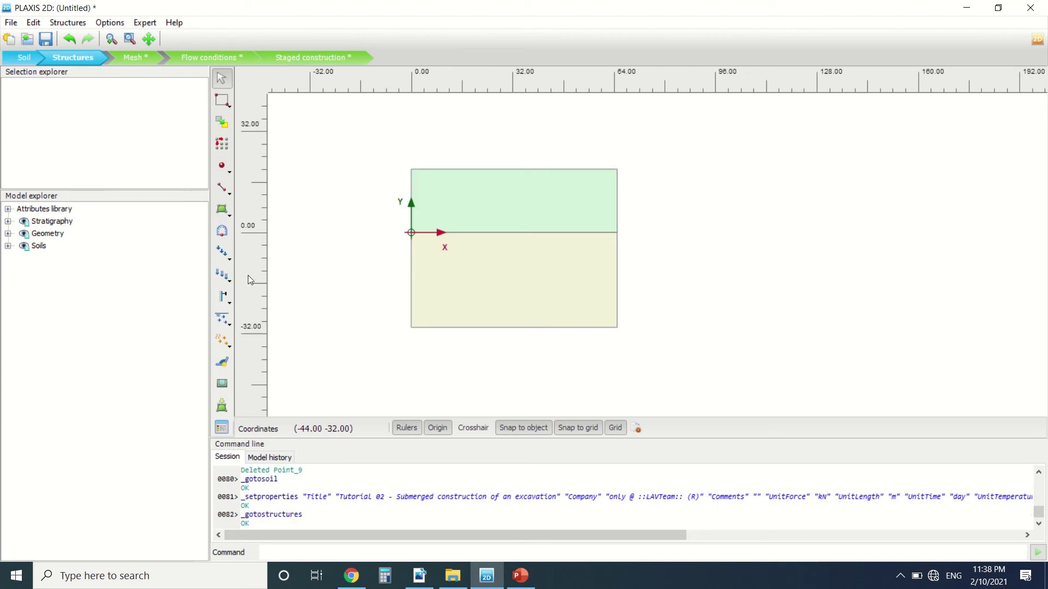
{"action": "left_click", "coordinate": [224, 297]}
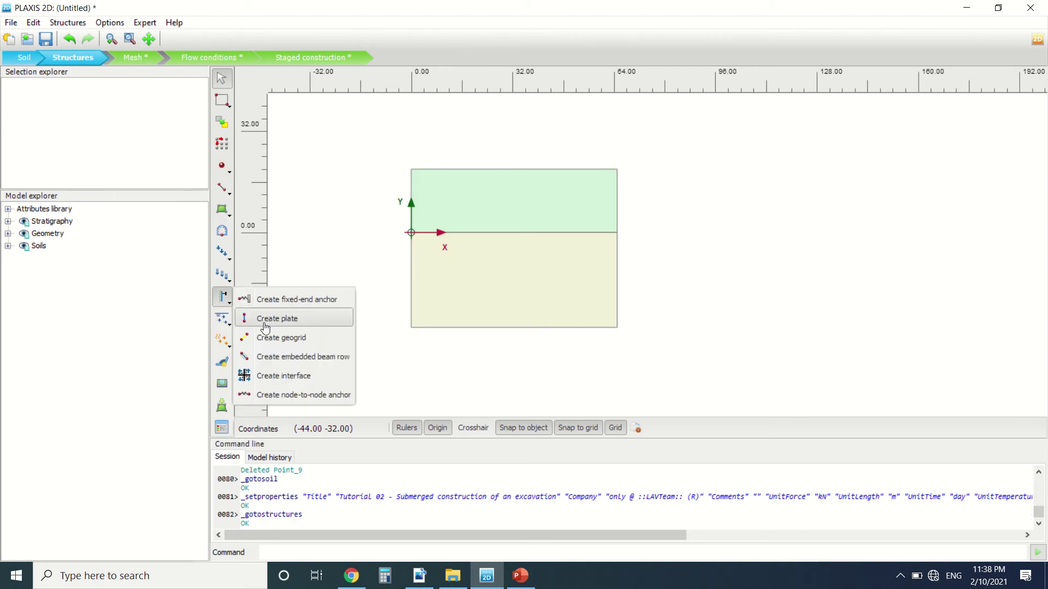
{"action": "left_click", "coordinate": [265, 323]}
{"action": "scroll", "coordinate": [542, 173], "scroll_direction": "up", "scroll_amount": 1}
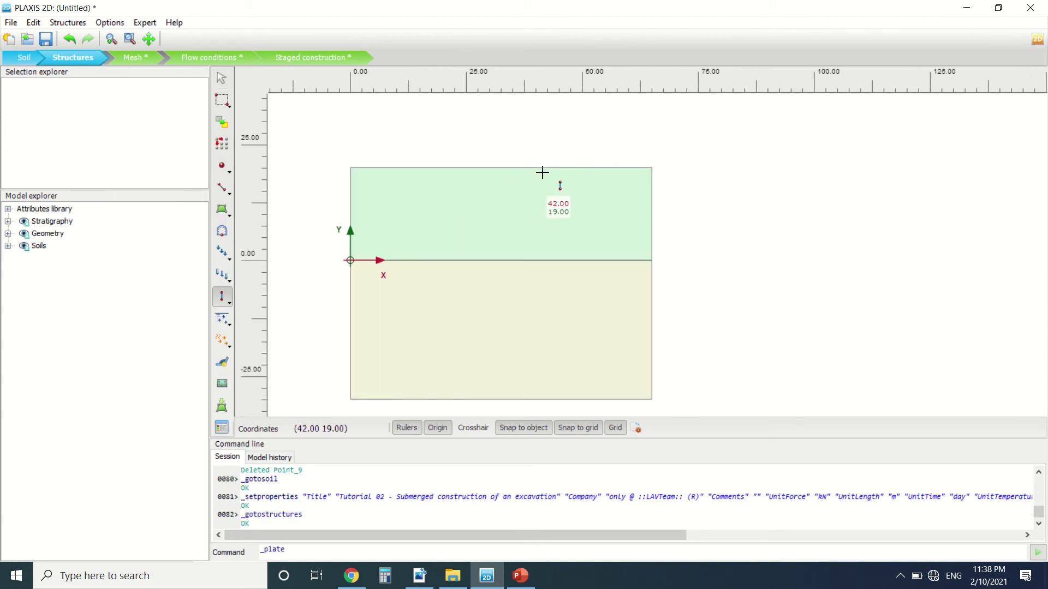
{"action": "left_click", "coordinate": [581, 167]}
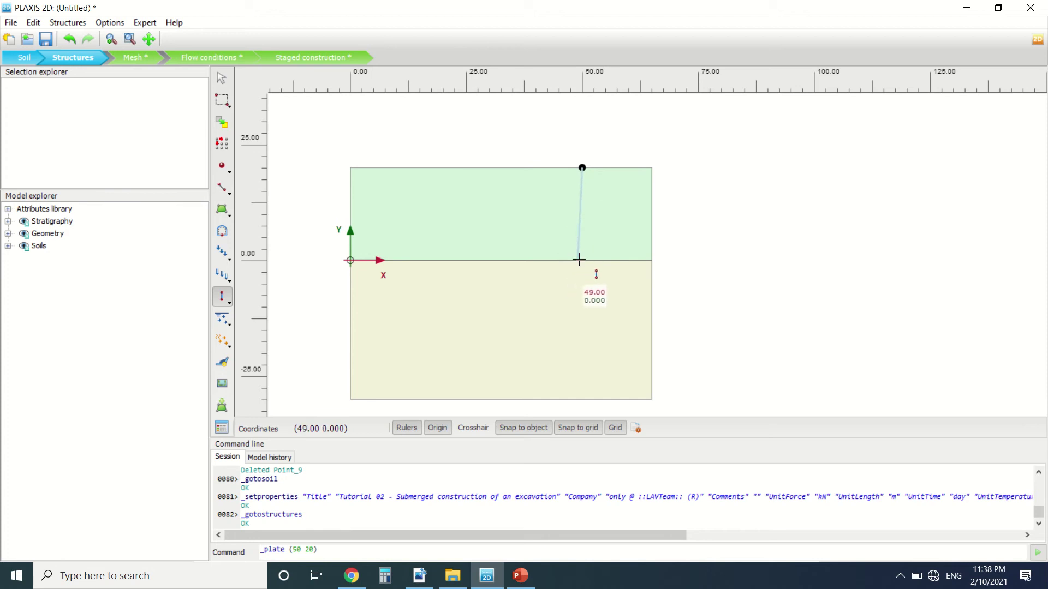
{"action": "left_click", "coordinate": [583, 306]}
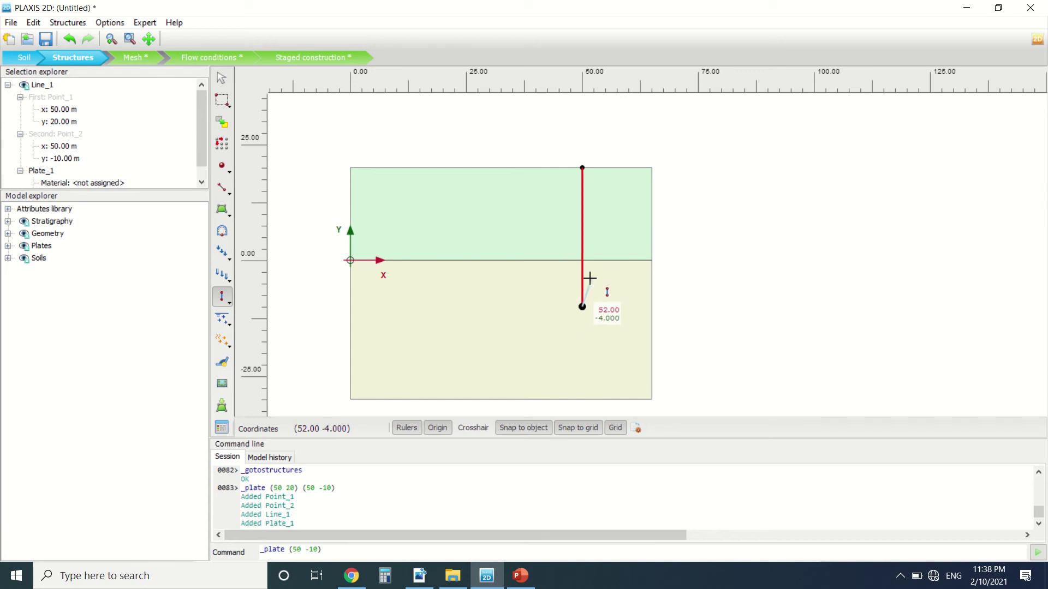
{"action": "key", "text": "Escape"}
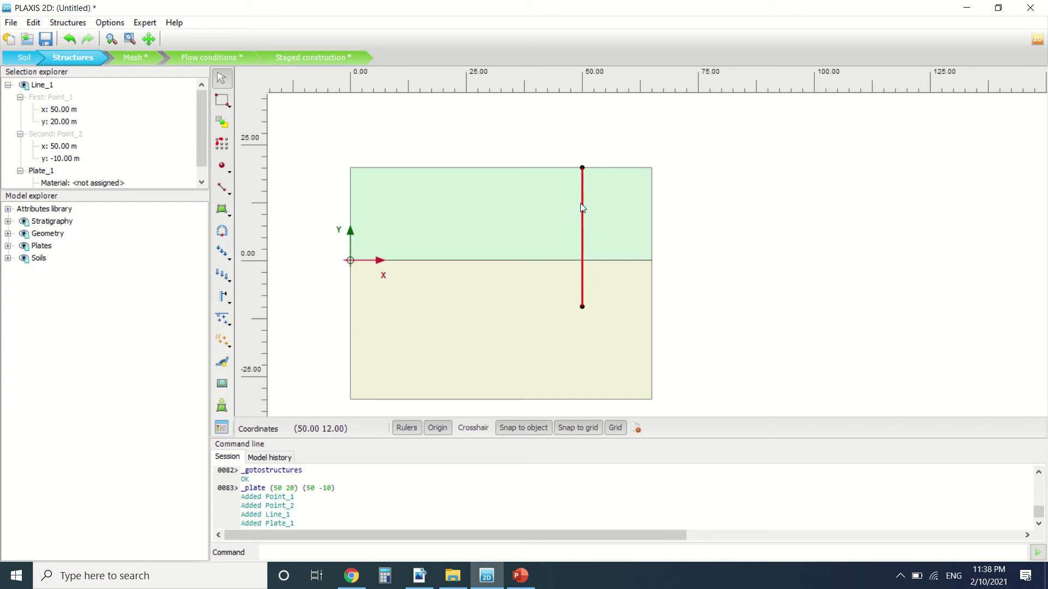
- Assign the Tutorial02DiaphragmWall material to the diaphragm wall plate
{"action": "right_click", "coordinate": [581, 204]}
{"action": "mouse_move", "coordinate": [641, 267]}
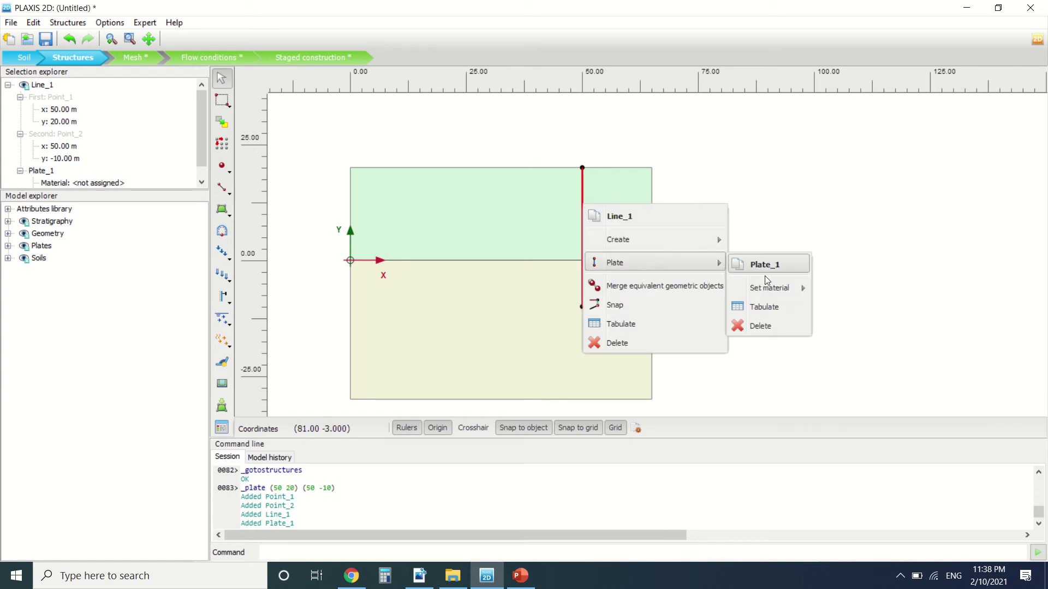
{"action": "mouse_move", "coordinate": [771, 288]}
{"action": "left_click", "coordinate": [862, 295]}
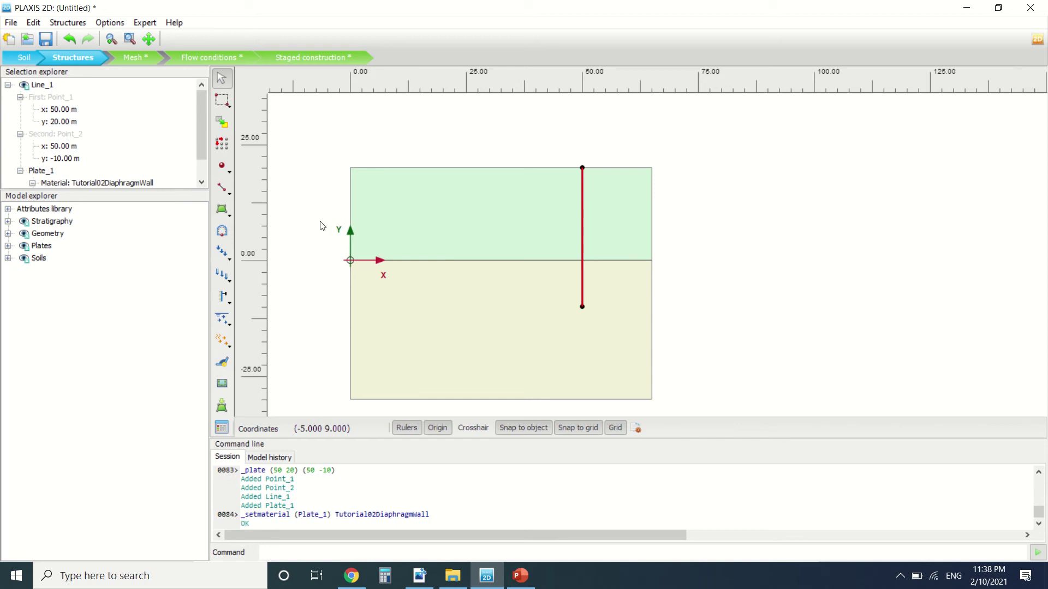
- Review the project's material sets for plates and anchors
{"action": "left_click", "coordinate": [222, 428]}
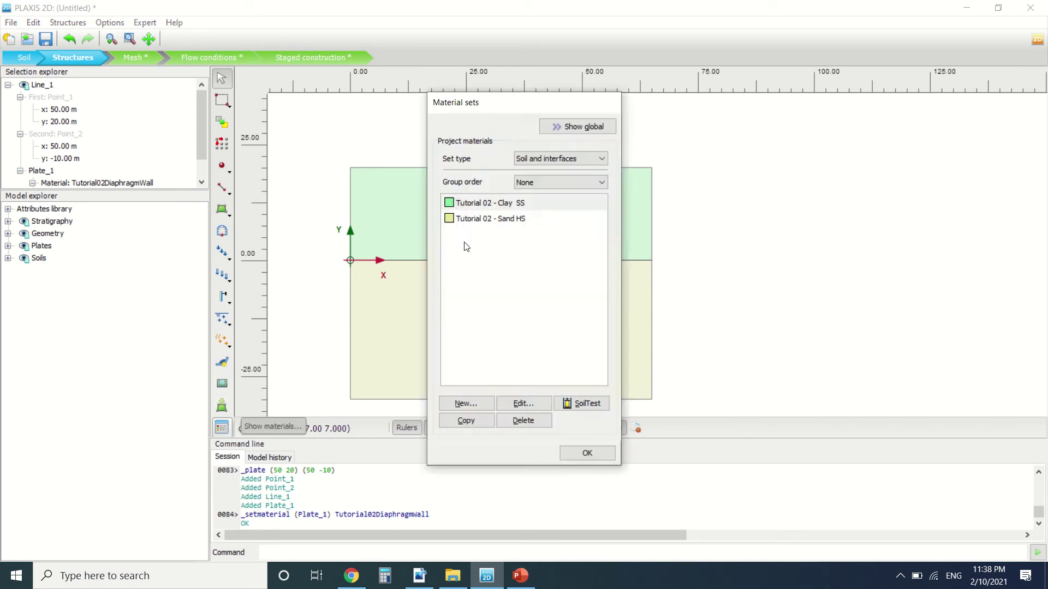
{"action": "left_click", "coordinate": [542, 157]}
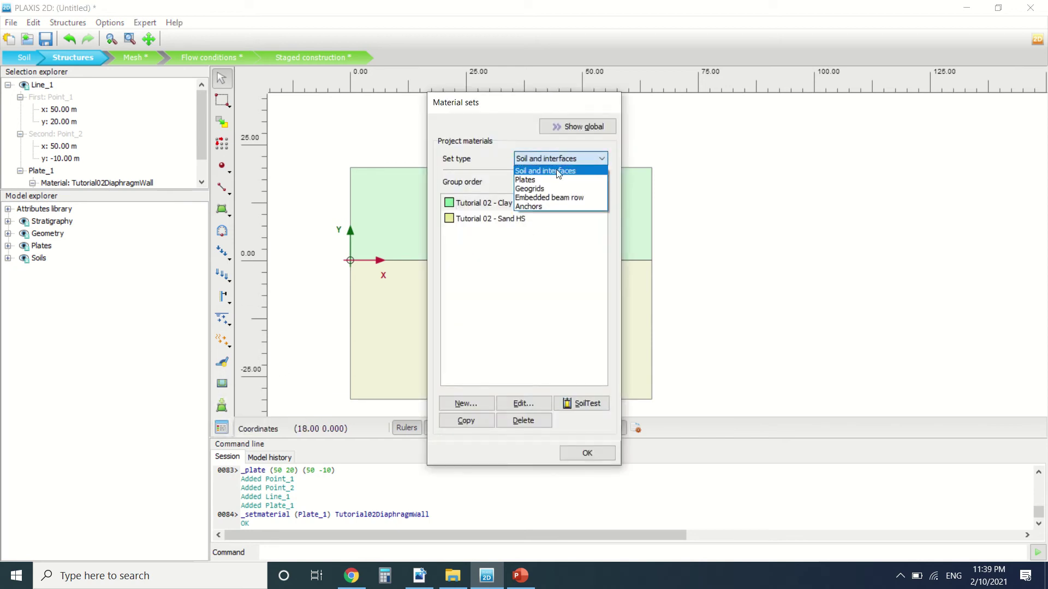
{"action": "left_click", "coordinate": [540, 179]}
{"action": "left_click", "coordinate": [561, 159]}
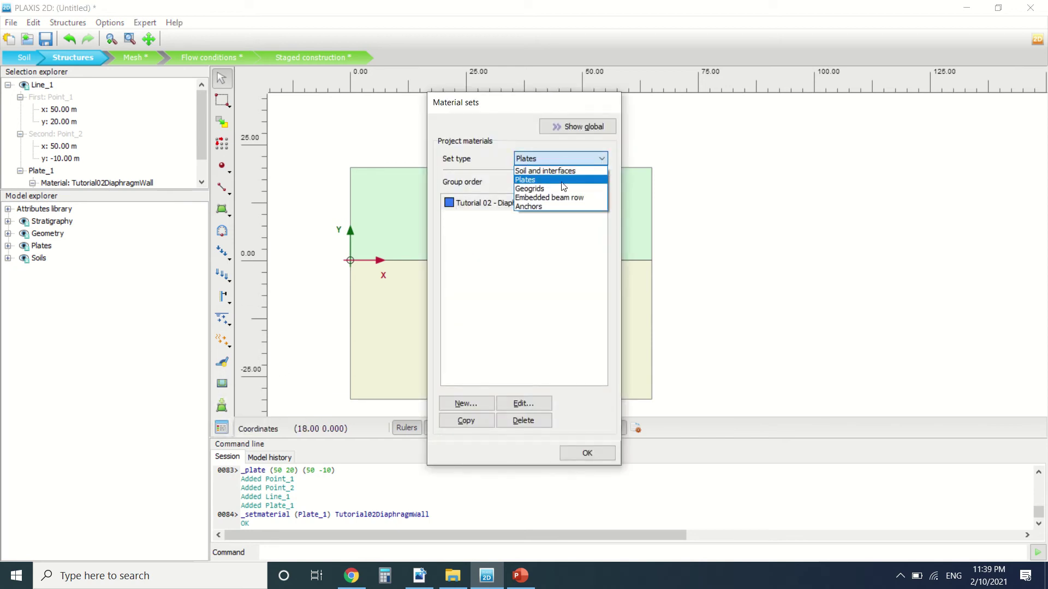
{"action": "left_click", "coordinate": [562, 206]}
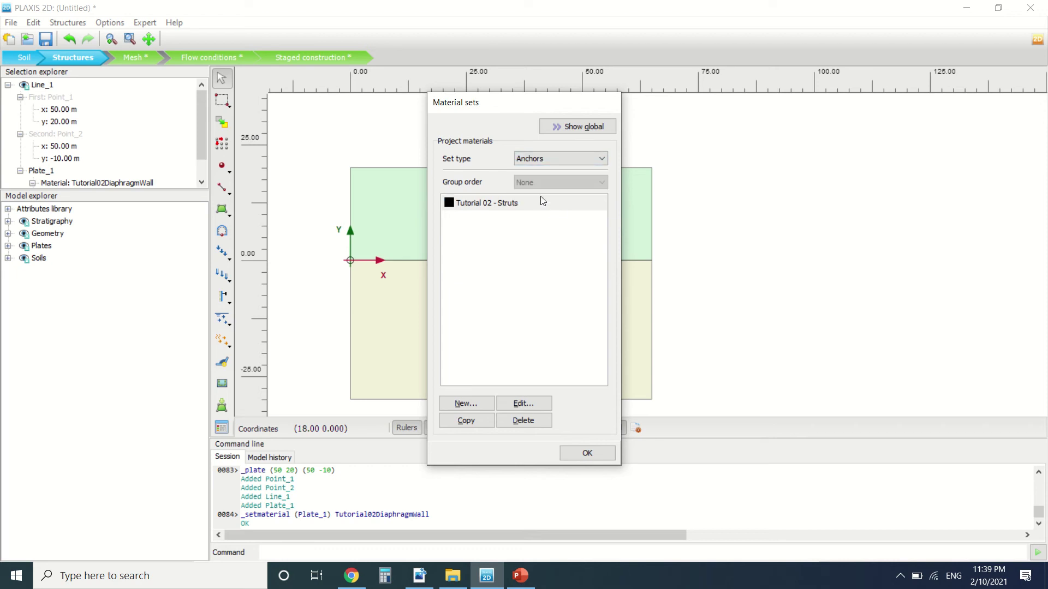
{"action": "left_click", "coordinate": [587, 453]}
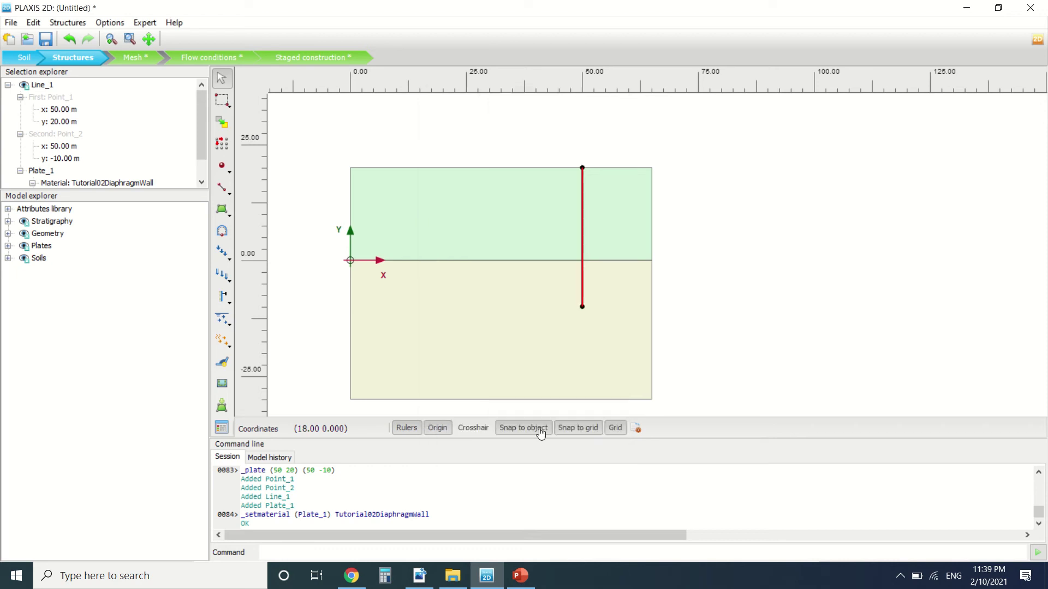
- Return to the manual in Acrobat Reader and review the plate properties in Table 2.2, the interface instructions and the excavation level instructions
{"action": "left_click", "coordinate": [419, 576]}
{"action": "scroll", "coordinate": [375, 230], "scroll_direction": "down", "scroll_amount": 8}
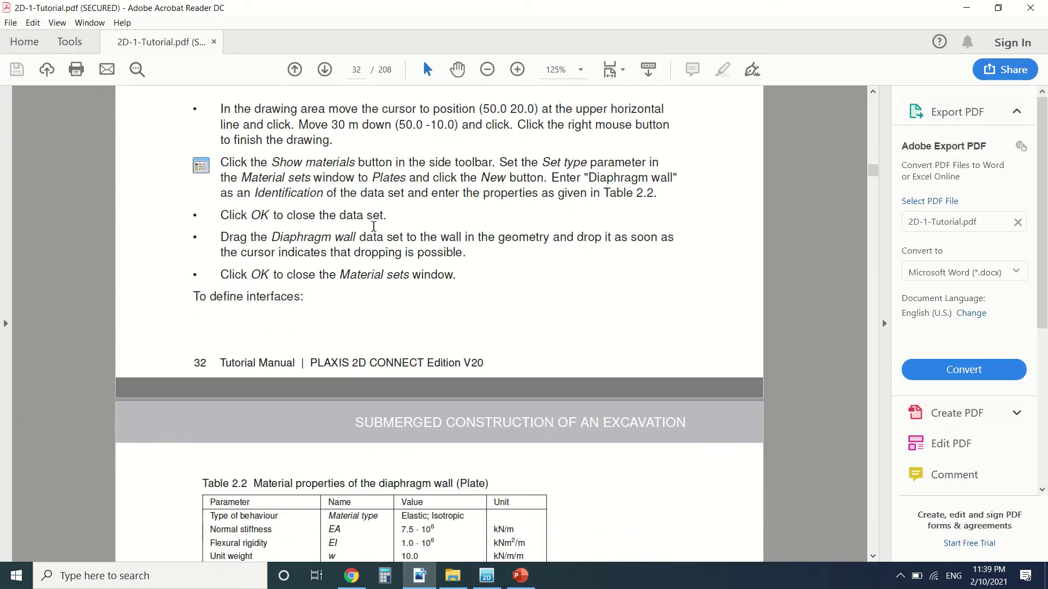
{"action": "scroll", "coordinate": [376, 231], "scroll_direction": "down", "scroll_amount": 3}
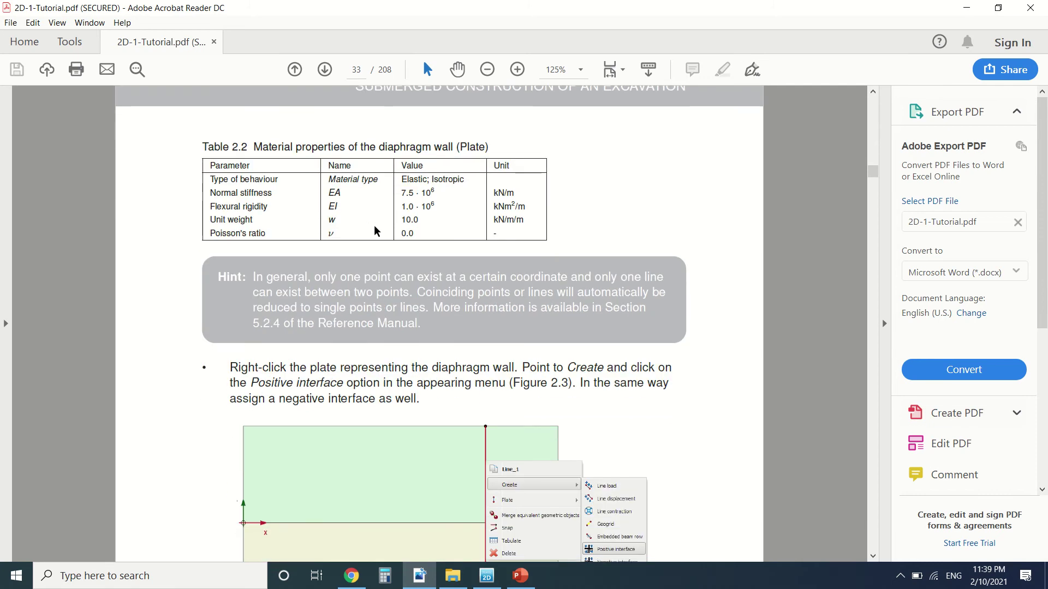
{"action": "scroll", "coordinate": [383, 183], "scroll_direction": "down", "scroll_amount": 2}
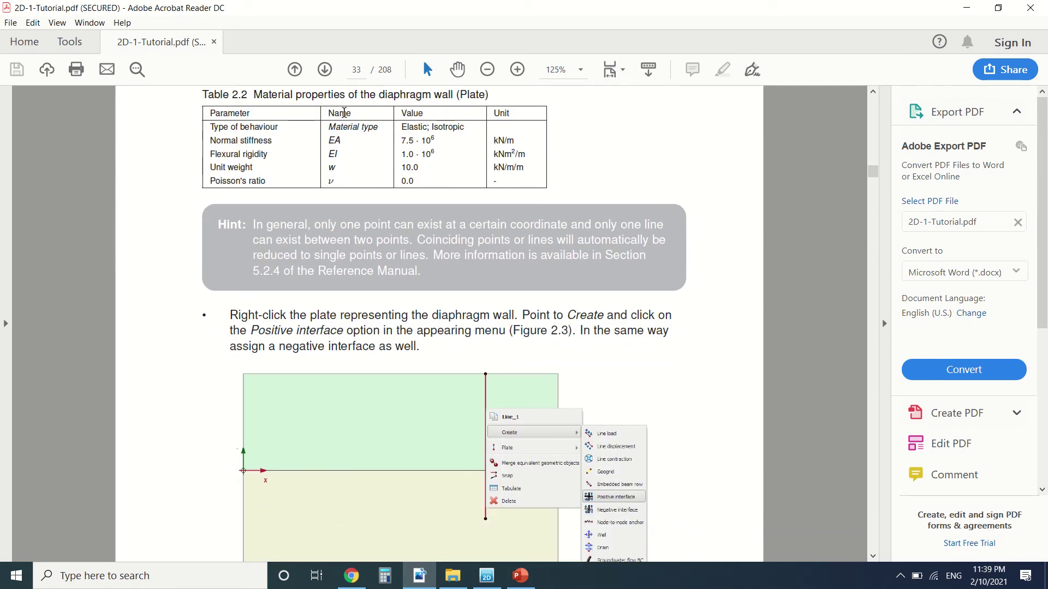
{"action": "scroll", "coordinate": [345, 115], "scroll_direction": "down", "scroll_amount": 1}
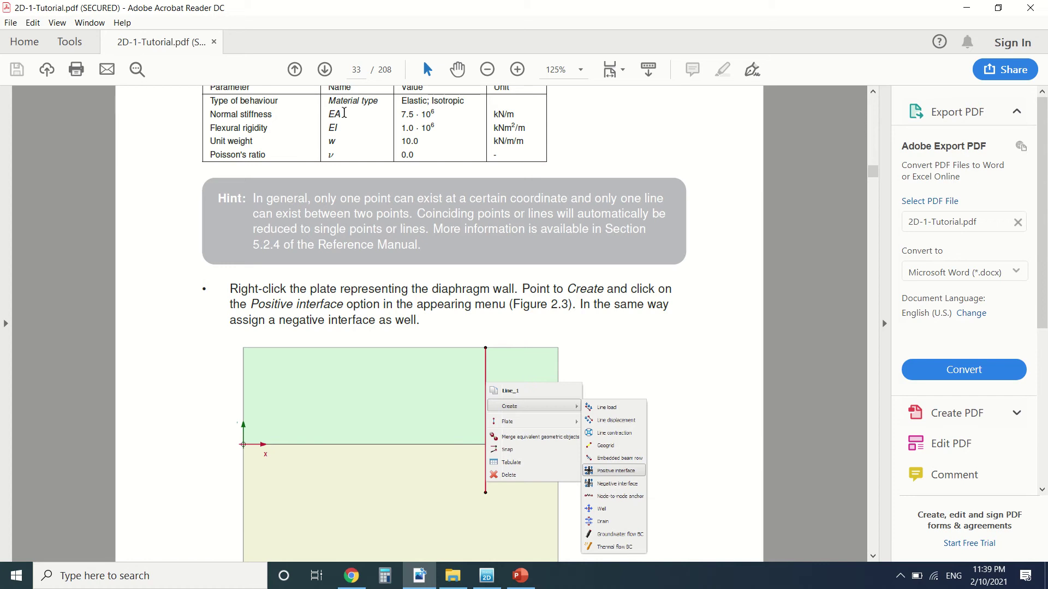
{"action": "scroll", "coordinate": [345, 113], "scroll_direction": "down", "scroll_amount": 5}
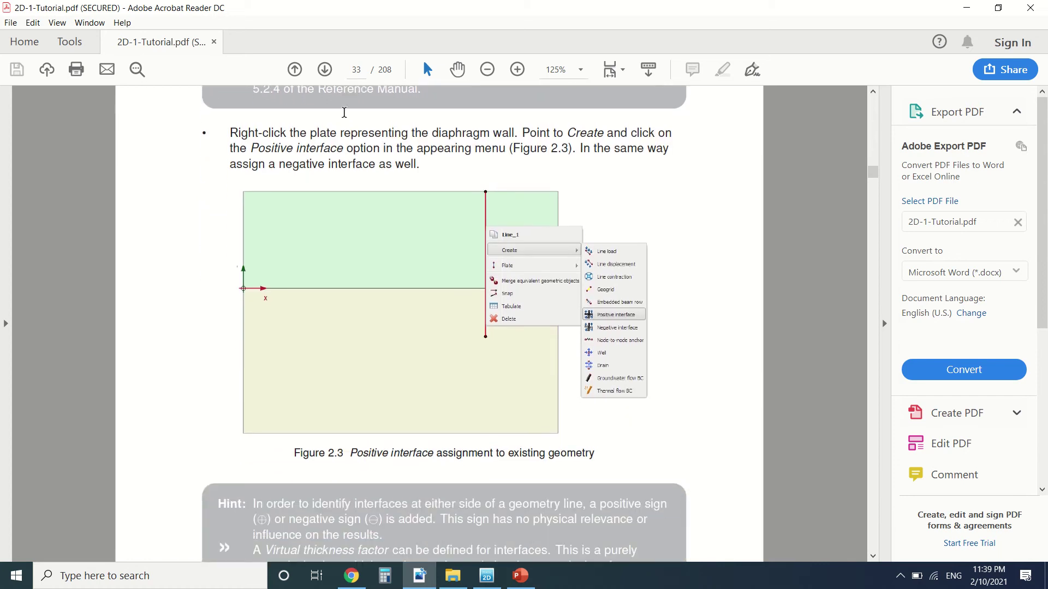
{"action": "scroll", "coordinate": [344, 113], "scroll_direction": "down", "scroll_amount": 6}
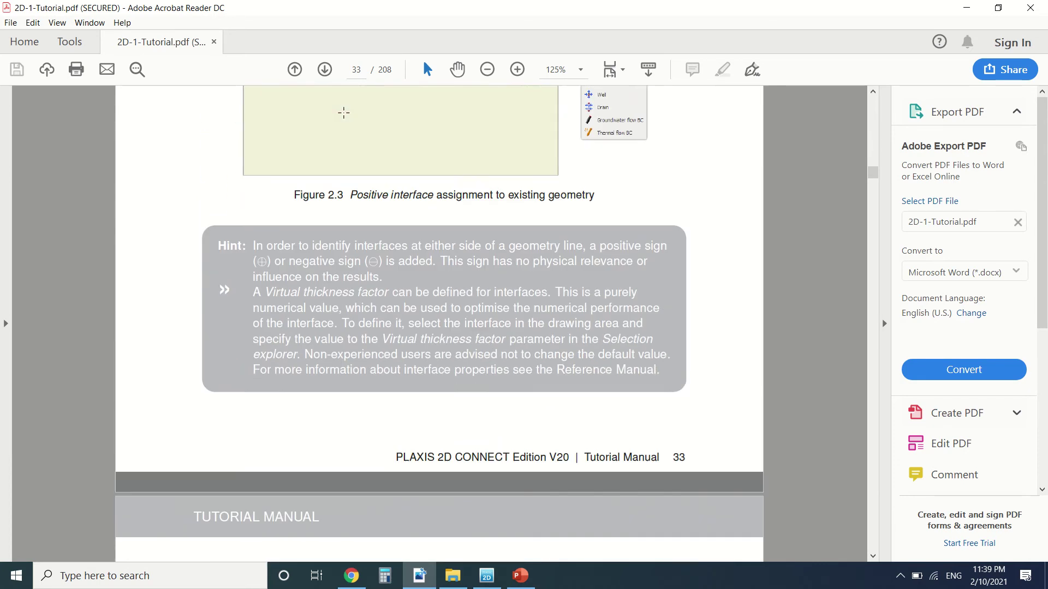
{"action": "scroll", "coordinate": [344, 113], "scroll_direction": "down", "scroll_amount": 2}
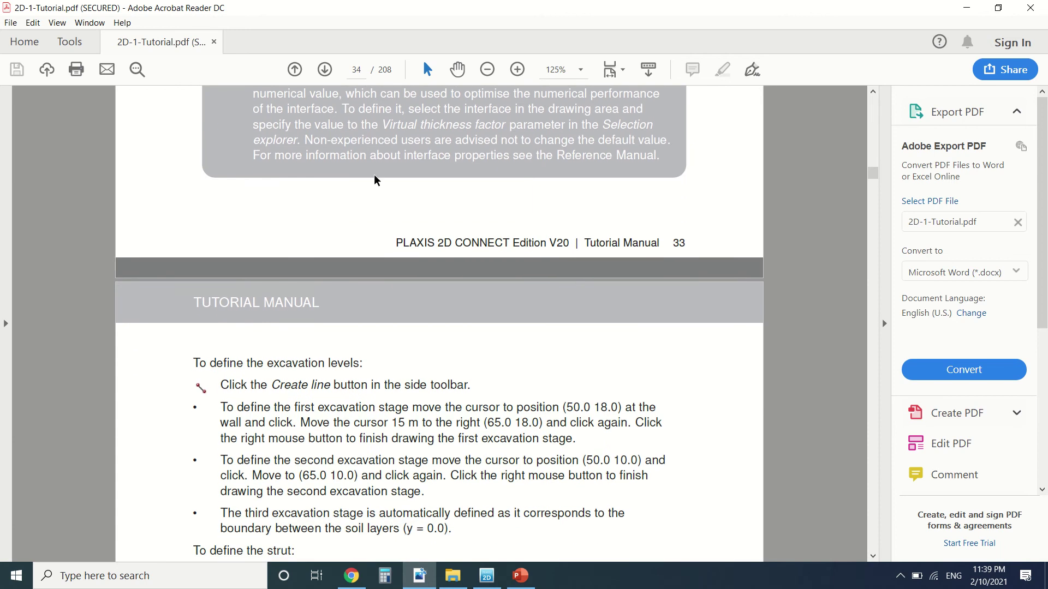
{"action": "scroll", "coordinate": [493, 446], "scroll_direction": "down", "scroll_amount": 2}
- Switch to PLAXIS 2D and create a positive and a negative interface on the diaphragm wall line
{"action": "left_click", "coordinate": [486, 576]}
{"action": "right_click", "coordinate": [581, 251]}
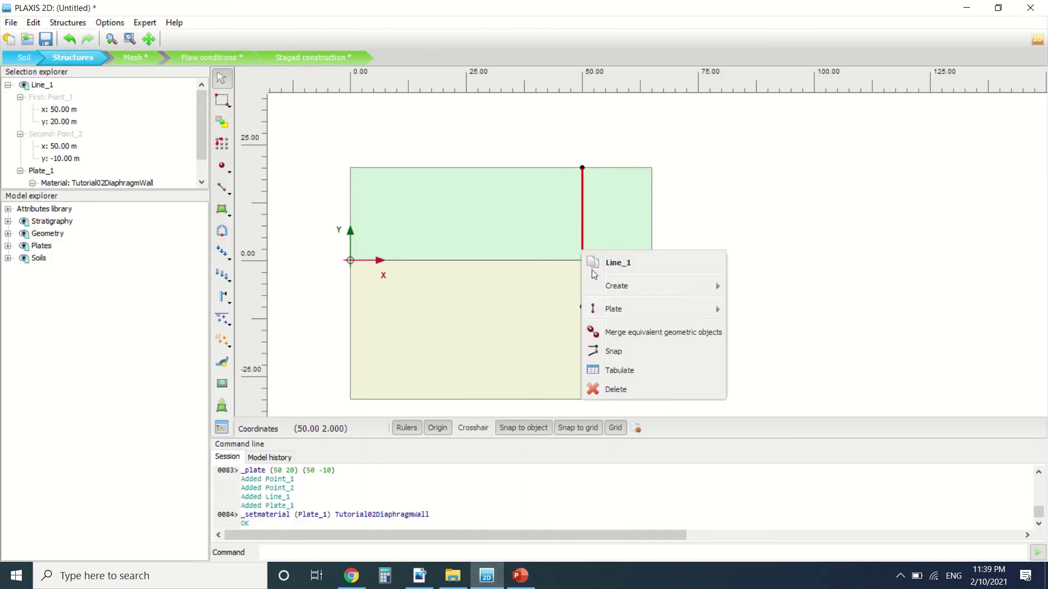
{"action": "mouse_move", "coordinate": [648, 286]}
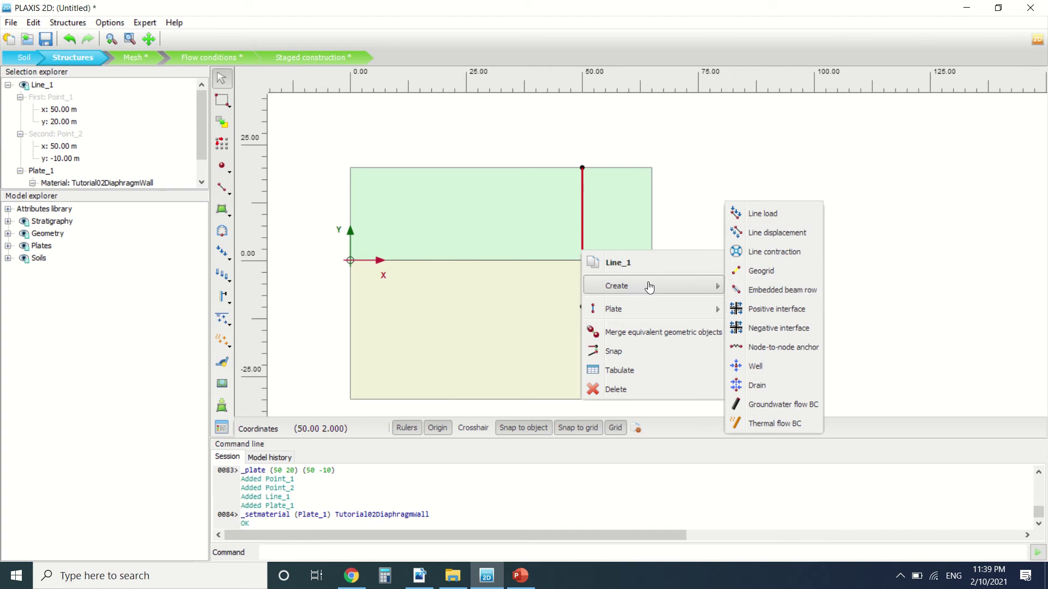
{"action": "left_click", "coordinate": [798, 306]}
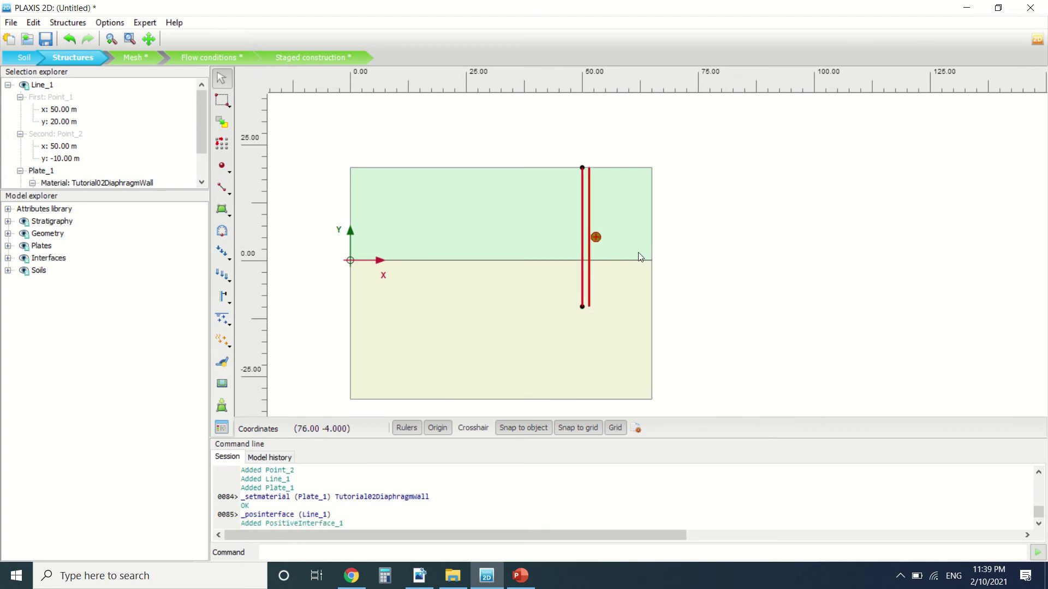
{"action": "right_click", "coordinate": [584, 230]}
{"action": "mouse_move", "coordinate": [648, 265]}
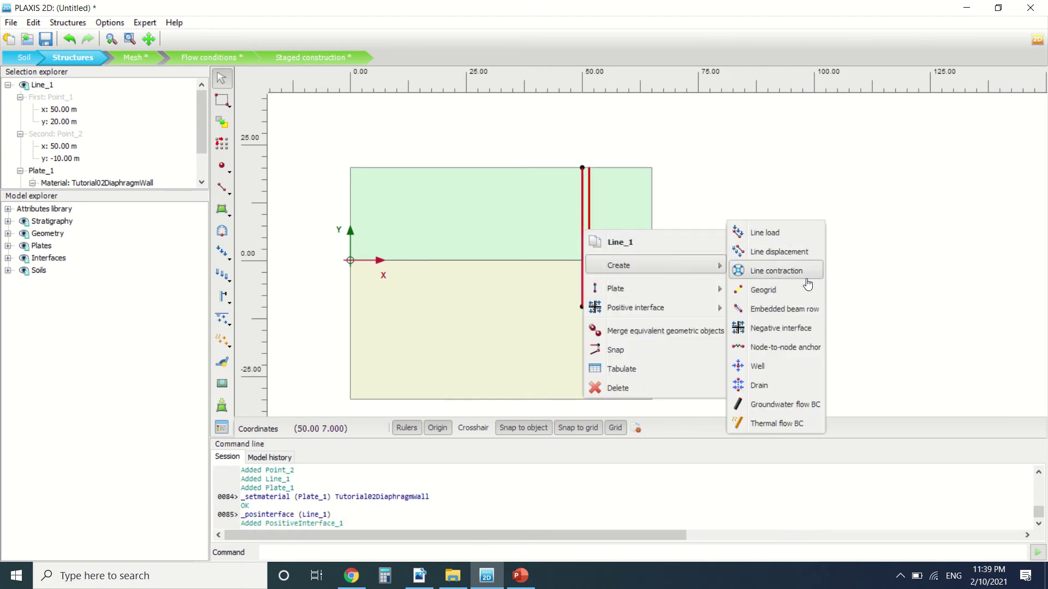
{"action": "left_click", "coordinate": [795, 329]}
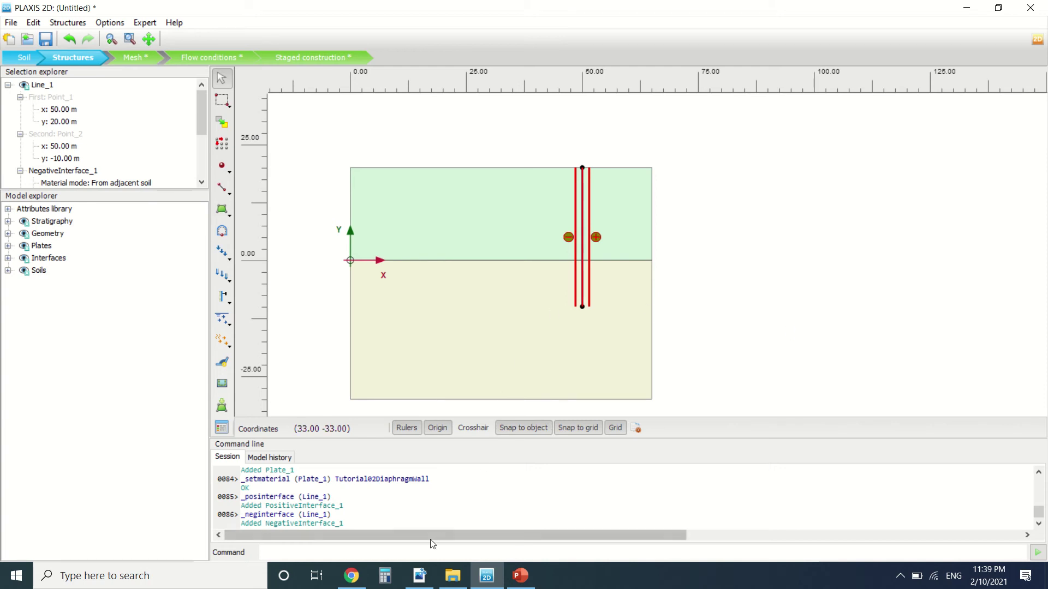
- Check the excavation levels in the Acrobat manual, then draw the first excavation stage line in PLAXIS 2D from (50, 18) to (65, 18)
{"action": "left_click", "coordinate": [412, 582]}
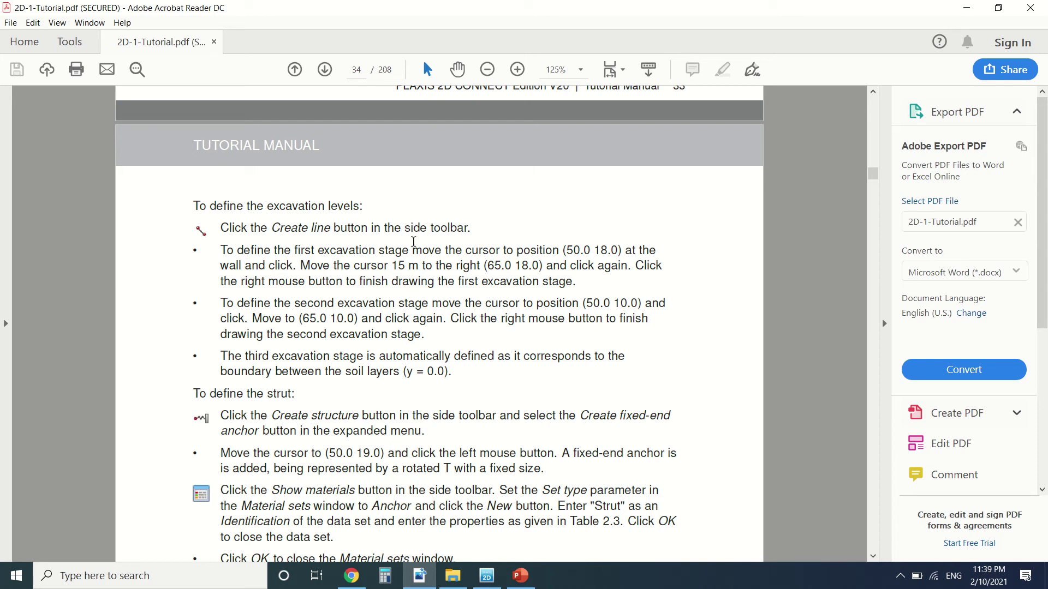
{"action": "left_click", "coordinate": [486, 576]}
{"action": "left_click", "coordinate": [222, 188]}
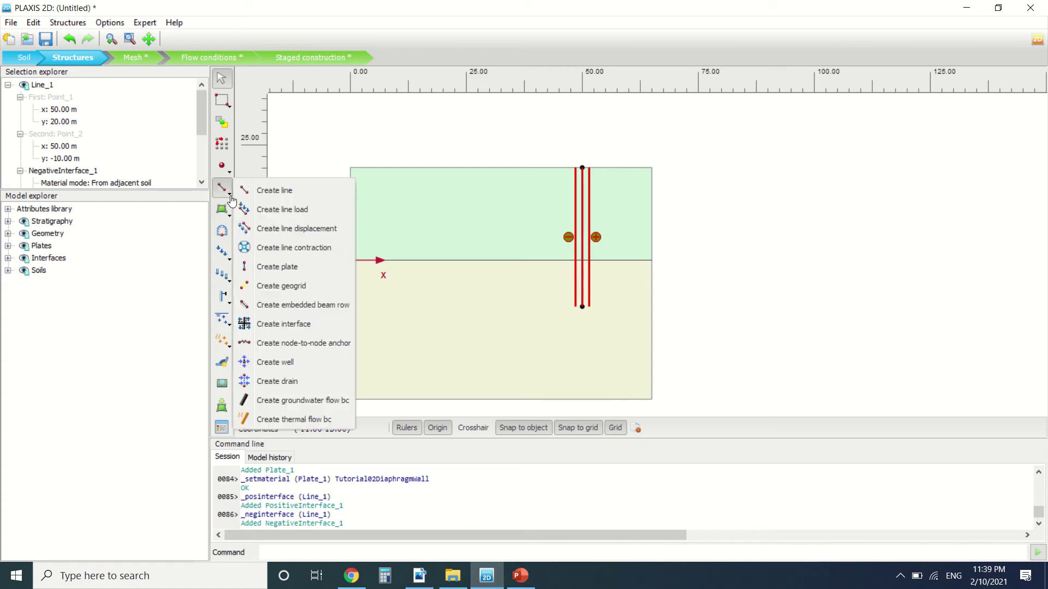
{"action": "left_click", "coordinate": [262, 189]}
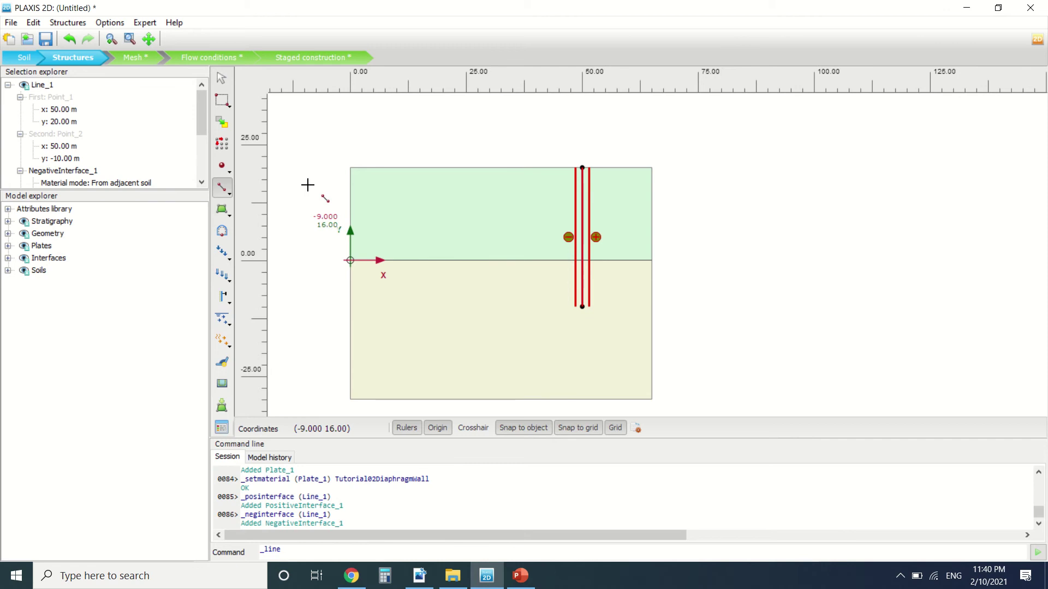
{"action": "scroll", "coordinate": [611, 182], "scroll_direction": "up", "scroll_amount": 3}
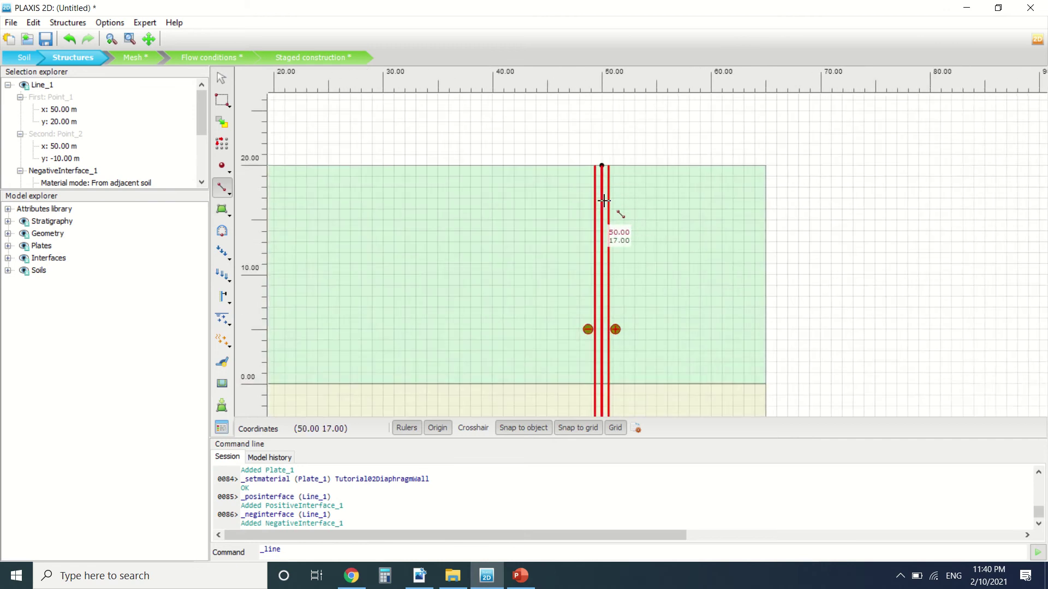
{"action": "left_click", "coordinate": [601, 187]}
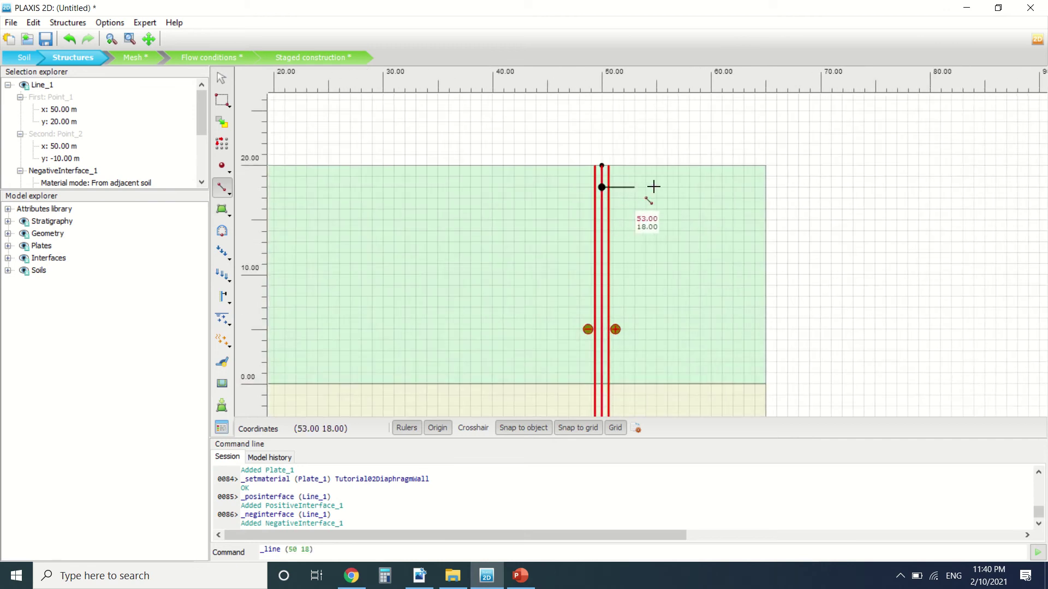
{"action": "left_click", "coordinate": [766, 187]}
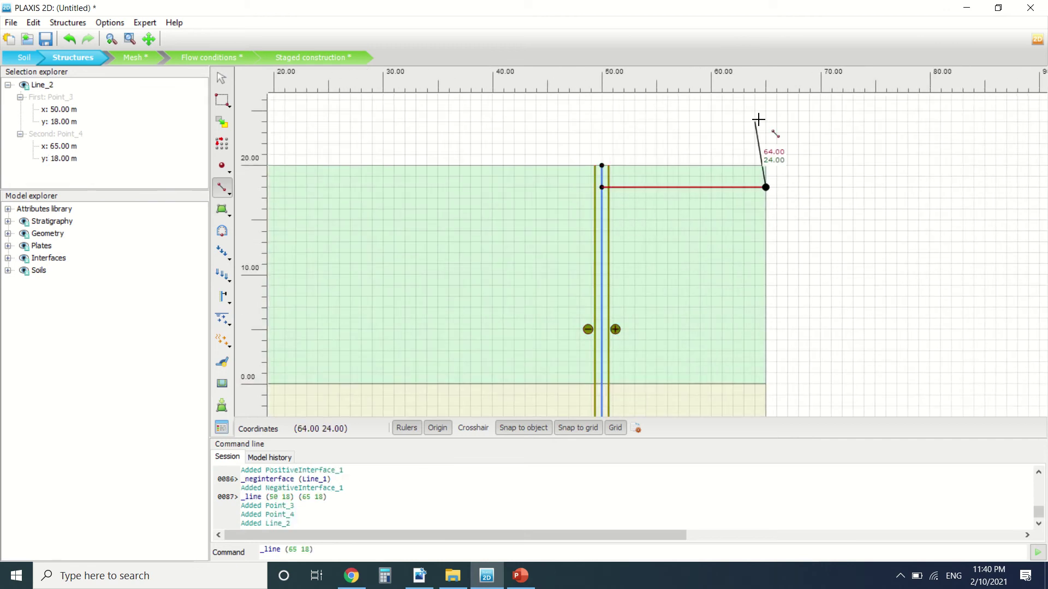
{"action": "right_click", "coordinate": [766, 157]}
- Draw the second excavation stage line from (50, 10) on the wall to (65, 10) and clear the selection
{"action": "scroll", "coordinate": [704, 149], "scroll_direction": "down", "scroll_amount": 1}
{"action": "scroll", "coordinate": [704, 149], "scroll_direction": "down", "scroll_amount": 1}
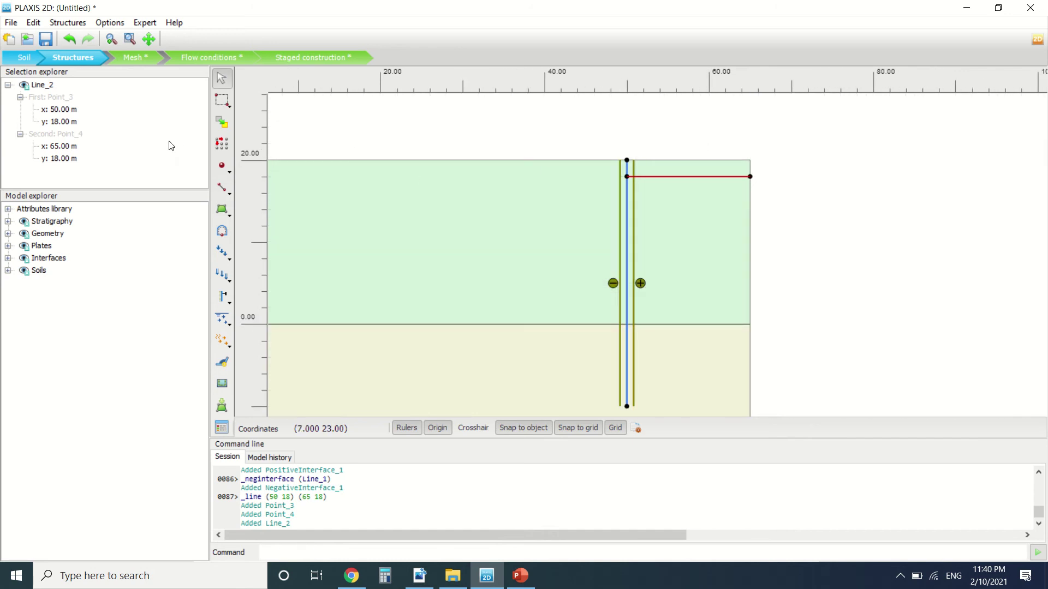
{"action": "left_click", "coordinate": [222, 187]}
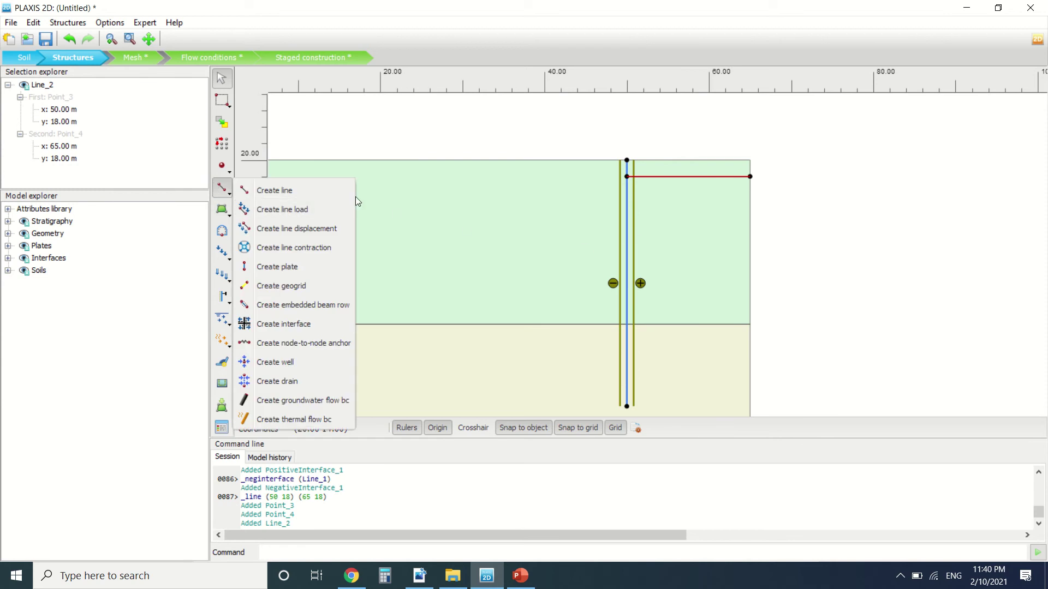
{"action": "left_click", "coordinate": [328, 190]}
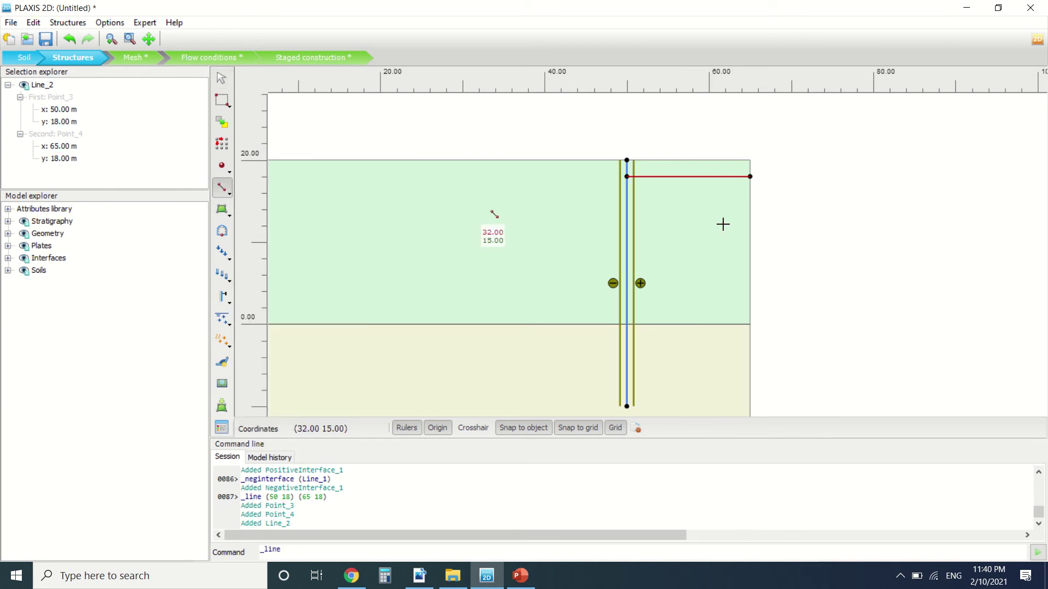
{"action": "left_click", "coordinate": [629, 238]}
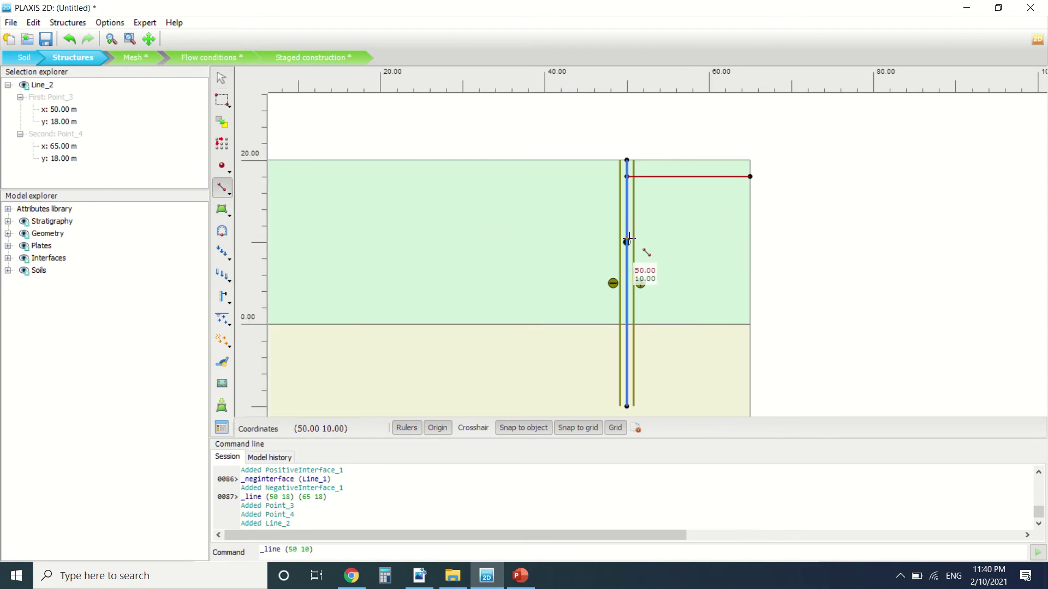
{"action": "left_click", "coordinate": [752, 241]}
{"action": "right_click", "coordinate": [752, 242]}
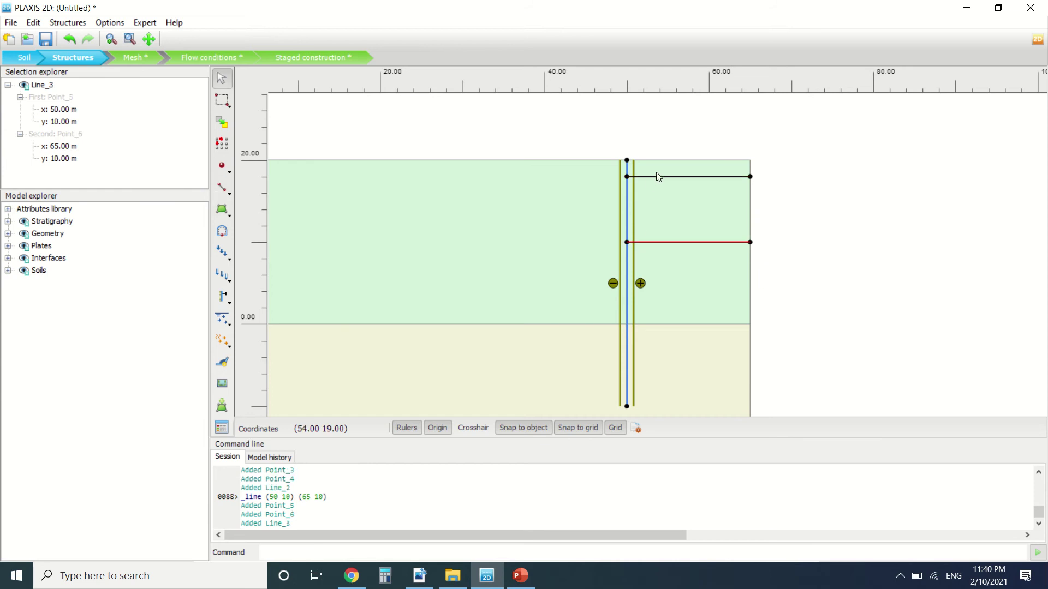
{"action": "key", "text": "Escape"}
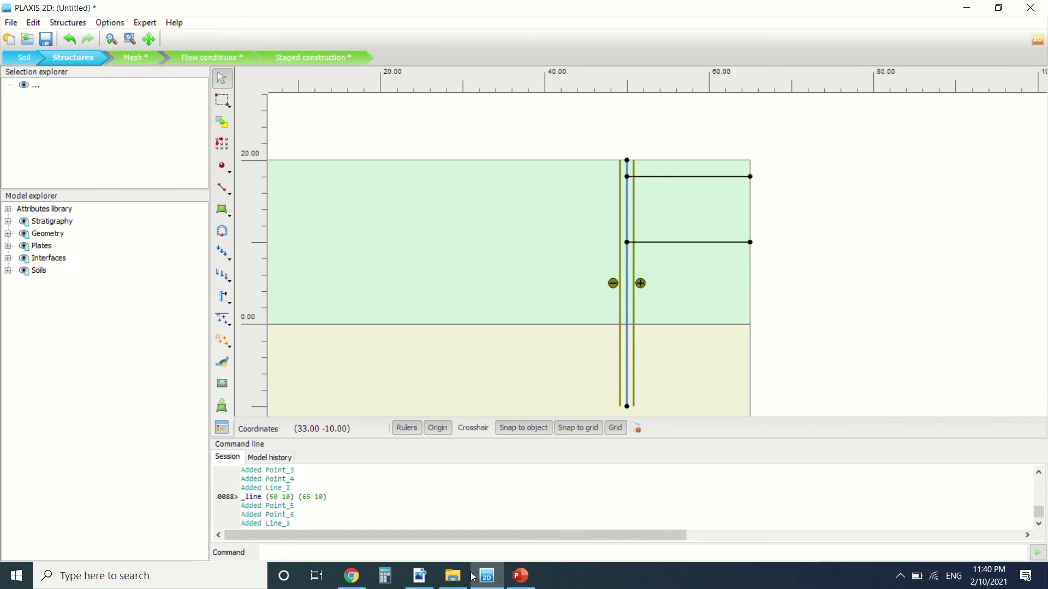
- Check the strut instructions in the Acrobat manual, then create a fixed-end anchor at (50, 19) on the wall in PLAXIS 2D
{"action": "left_click", "coordinate": [419, 576]}
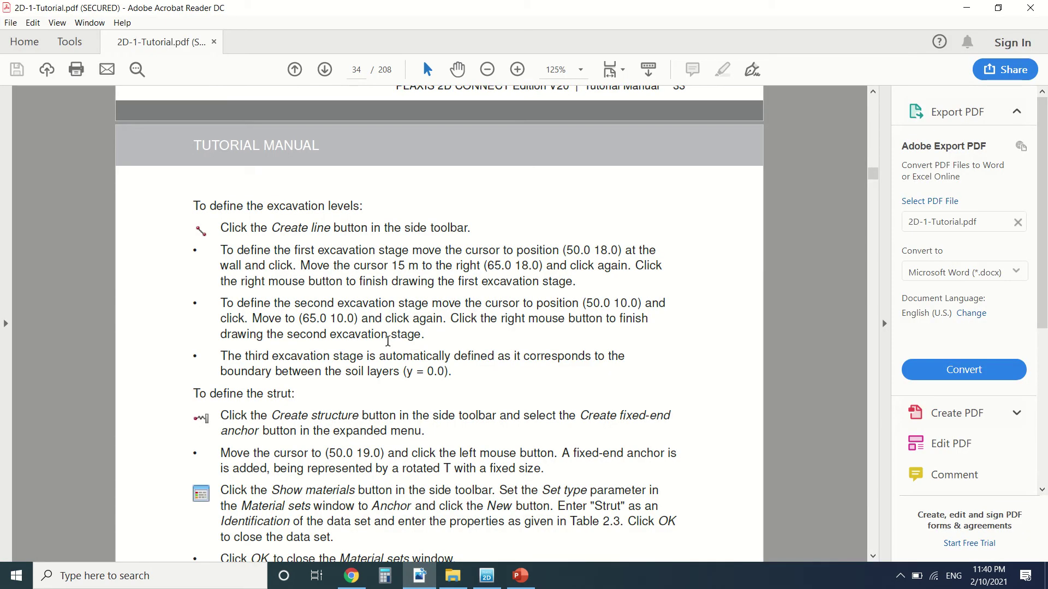
{"action": "scroll", "coordinate": [384, 330], "scroll_direction": "down", "scroll_amount": 3}
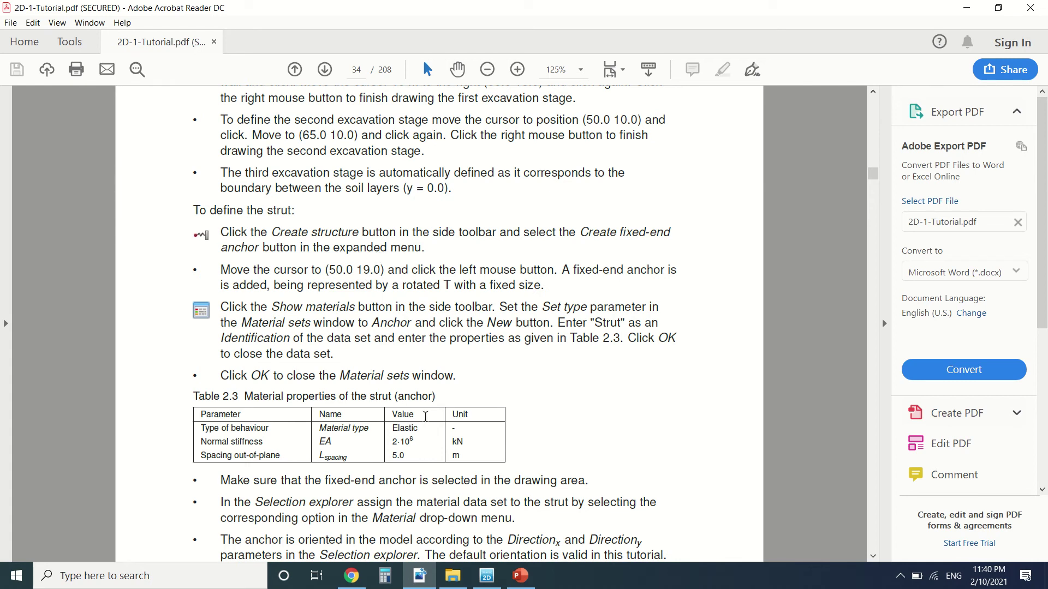
{"action": "left_click", "coordinate": [487, 576]}
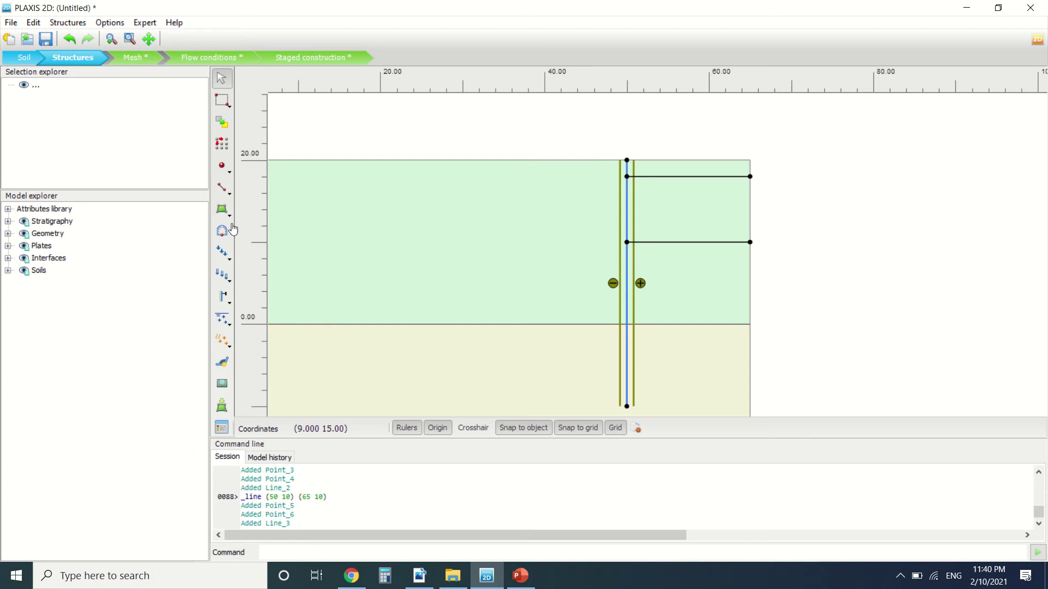
{"action": "left_click", "coordinate": [233, 300]}
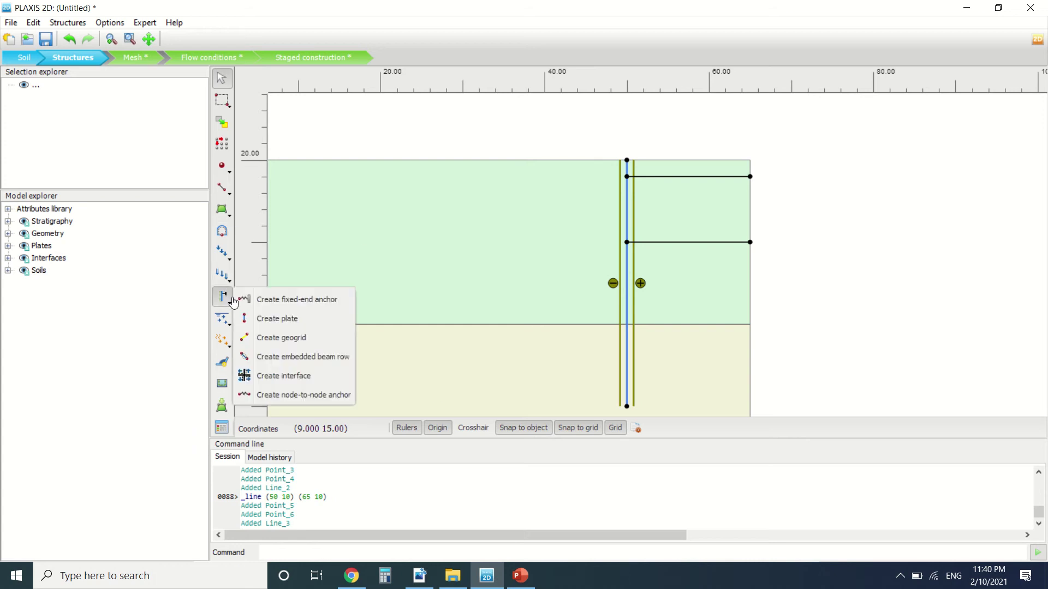
{"action": "left_click", "coordinate": [251, 299]}
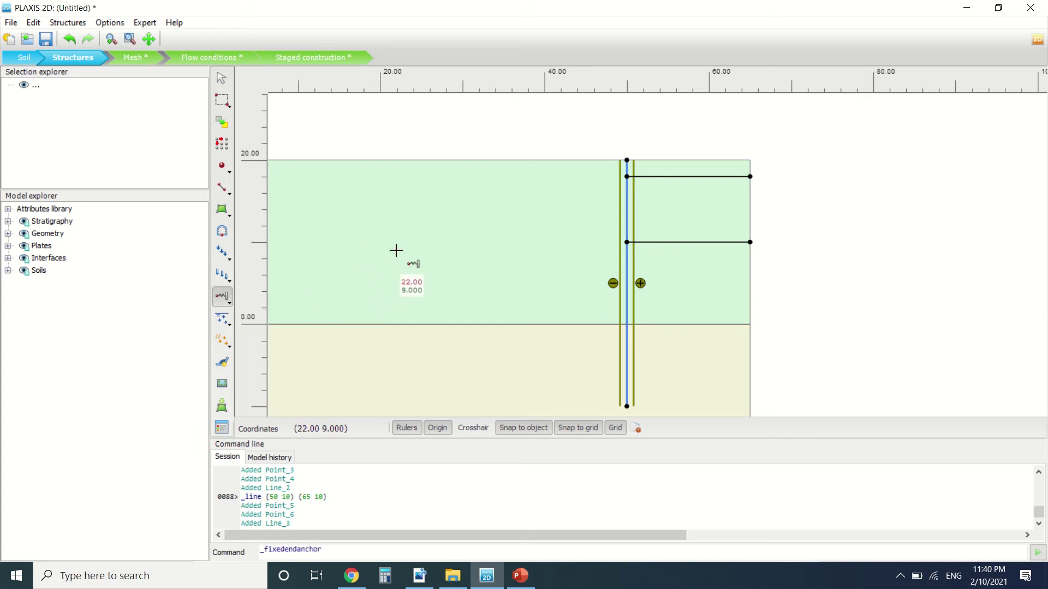
{"action": "left_click", "coordinate": [626, 168]}
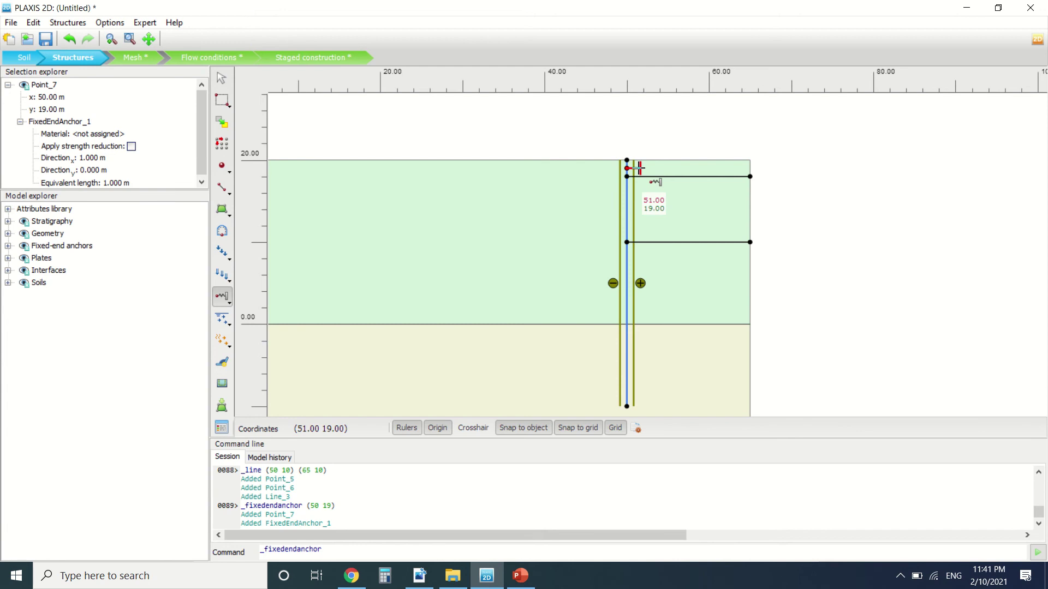
{"action": "right_click", "coordinate": [638, 168]}
- Assign the Tutorial02Struts material to the fixed-end anchor
{"action": "right_click", "coordinate": [638, 168]}
{"action": "mouse_move", "coordinate": [652, 213]}
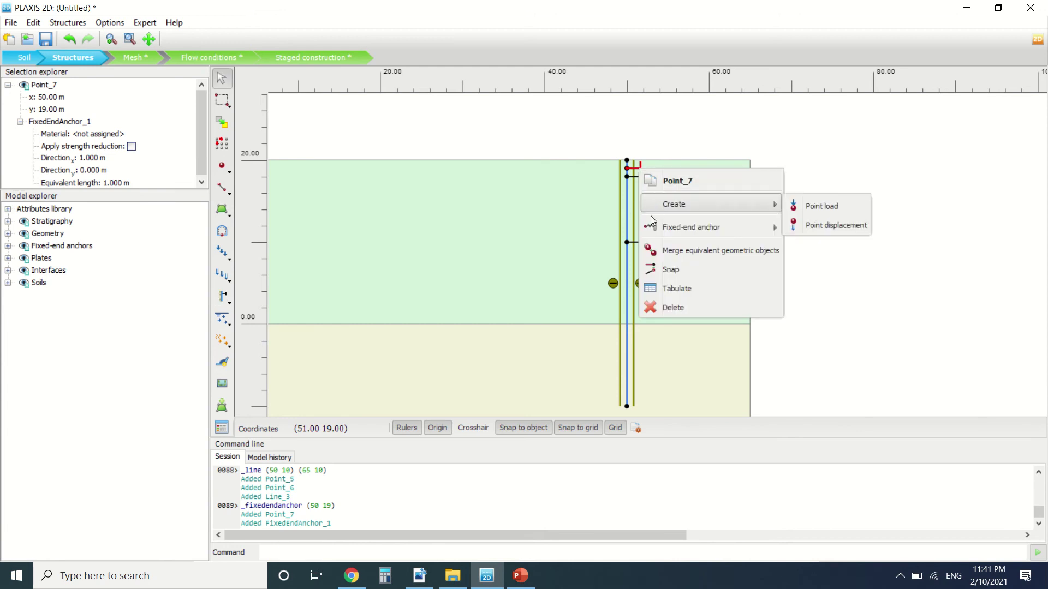
{"action": "mouse_move", "coordinate": [687, 227]}
{"action": "mouse_move", "coordinate": [832, 251]}
{"action": "left_click", "coordinate": [890, 254]}
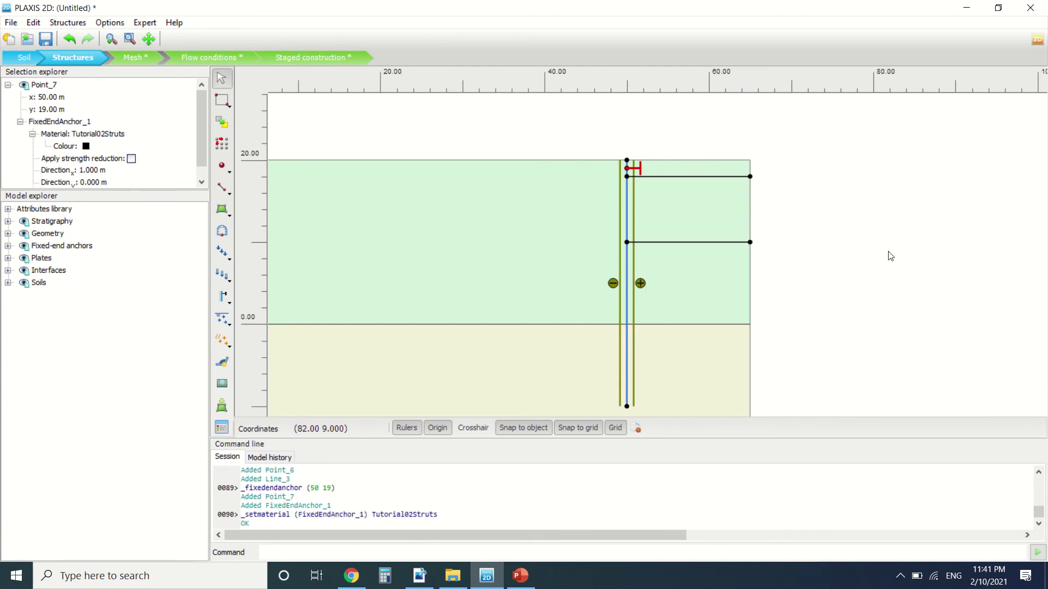
- Review the strut properties and orientation instructions in the Acrobat manual, then examine the fixed-end anchor's direction and equivalent length in PLAXIS 2D
{"action": "left_click", "coordinate": [419, 576]}
{"action": "scroll", "coordinate": [428, 344], "scroll_direction": "down", "scroll_amount": 2}
{"action": "scroll", "coordinate": [428, 343], "scroll_direction": "down", "scroll_amount": 3}
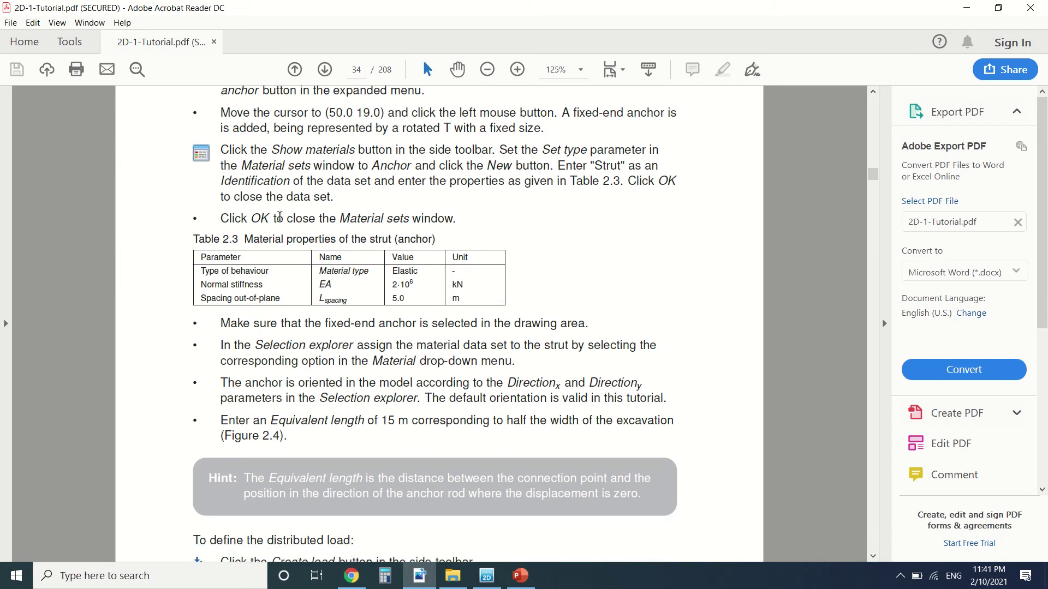
{"action": "scroll", "coordinate": [330, 251], "scroll_direction": "down", "scroll_amount": 1}
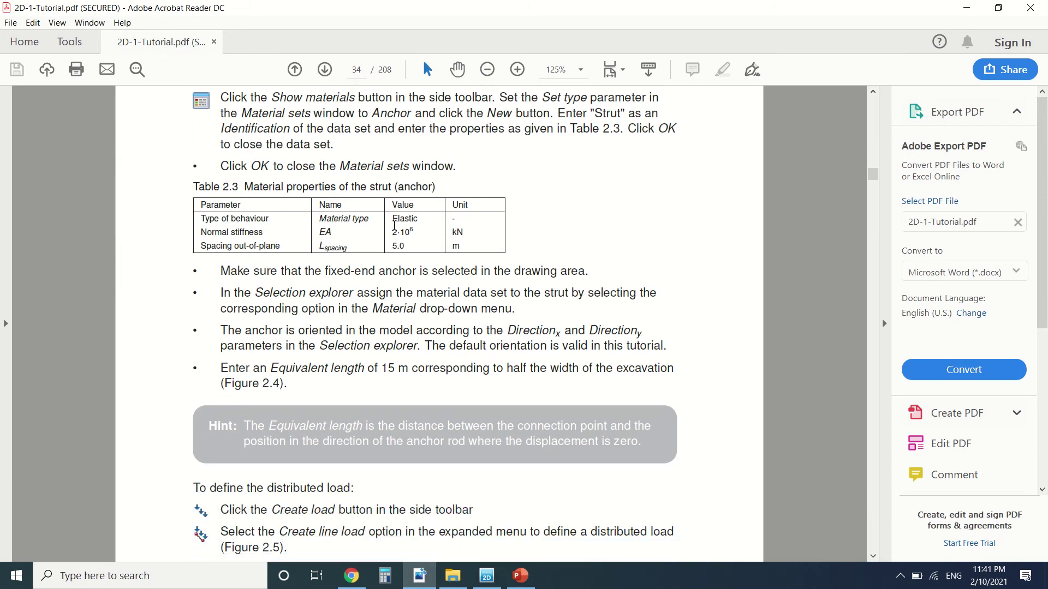
{"action": "scroll", "coordinate": [350, 217], "scroll_direction": "down", "scroll_amount": 1}
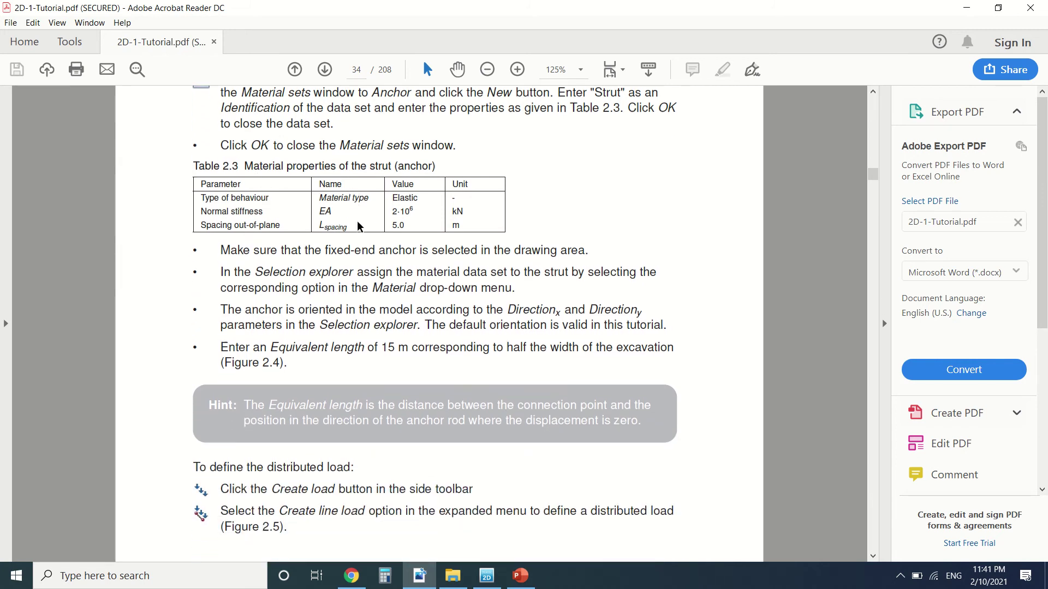
{"action": "scroll", "coordinate": [359, 225], "scroll_direction": "down", "scroll_amount": 2}
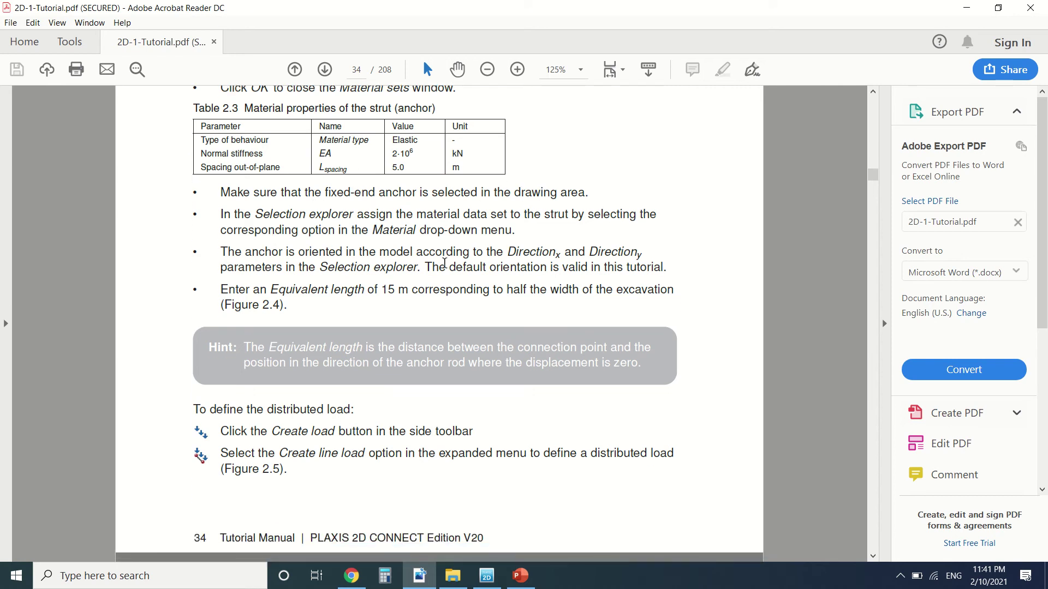
{"action": "scroll", "coordinate": [538, 255], "scroll_direction": "down", "scroll_amount": 1}
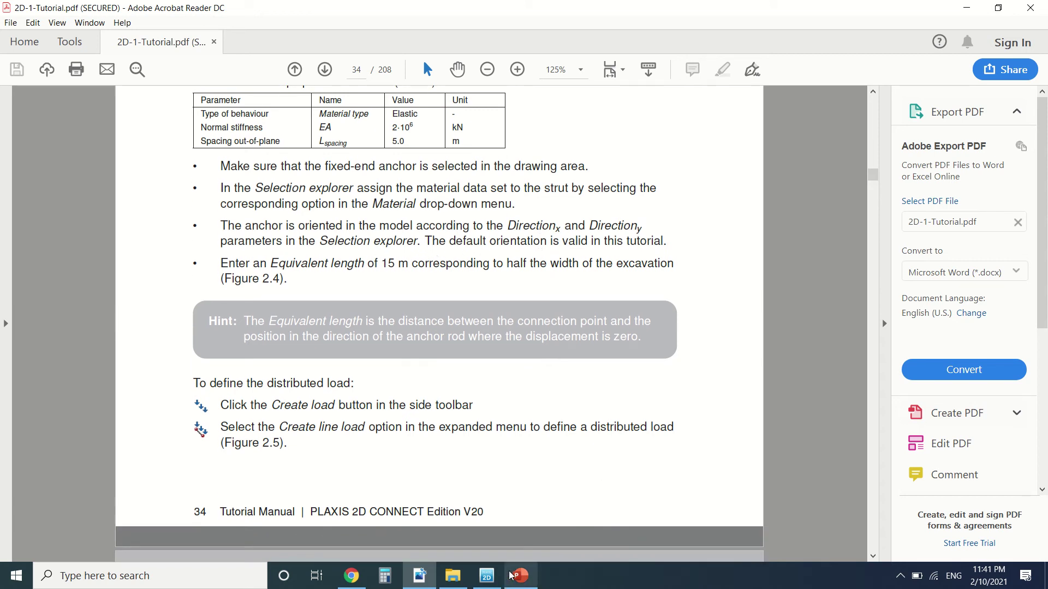
{"action": "left_click", "coordinate": [486, 575]}
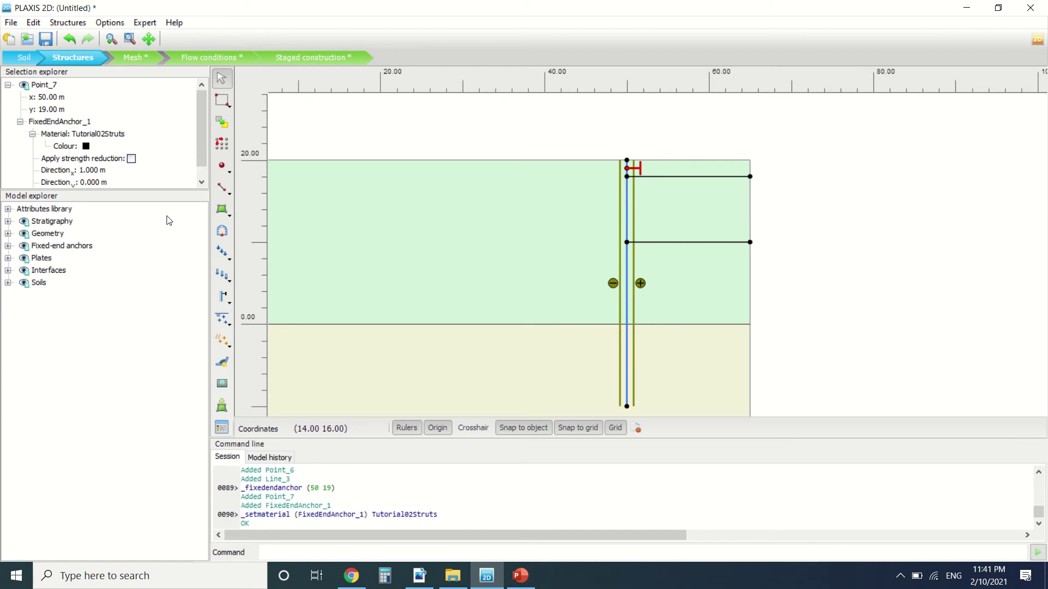
{"action": "scroll", "coordinate": [125, 154], "scroll_direction": "down", "scroll_amount": 1}
{"action": "scroll", "coordinate": [125, 155], "scroll_direction": "up", "scroll_amount": 1}
{"action": "scroll", "coordinate": [59, 128], "scroll_direction": "down", "scroll_amount": 1}
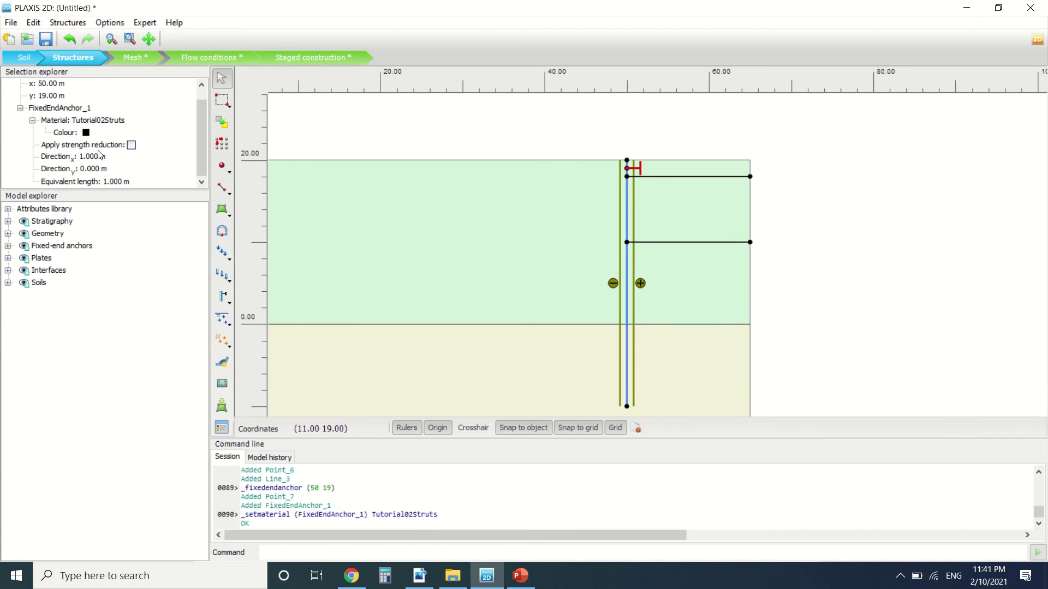
- Return to the Acrobat manual and review the anchor orientation note, the anchor parameters in Figure 2.4 and the distributed load instructions
{"action": "left_click", "coordinate": [409, 584]}
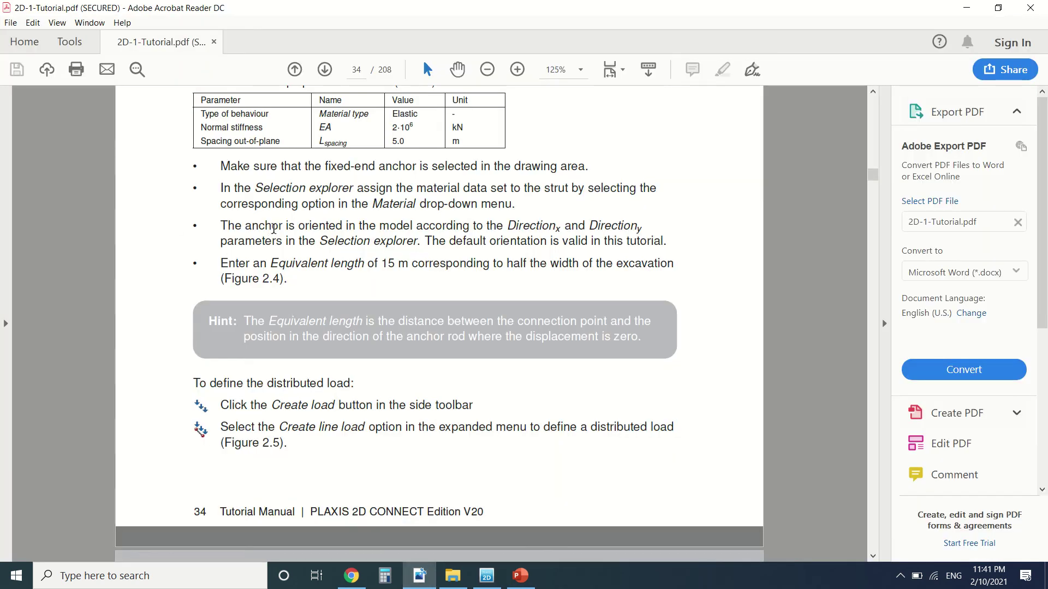
{"action": "left_click_drag", "start_coordinate": [216, 224], "coordinate": [670, 246]}
{"action": "left_click", "coordinate": [670, 247]}
{"action": "scroll", "coordinate": [292, 202], "scroll_direction": "down", "scroll_amount": 4}
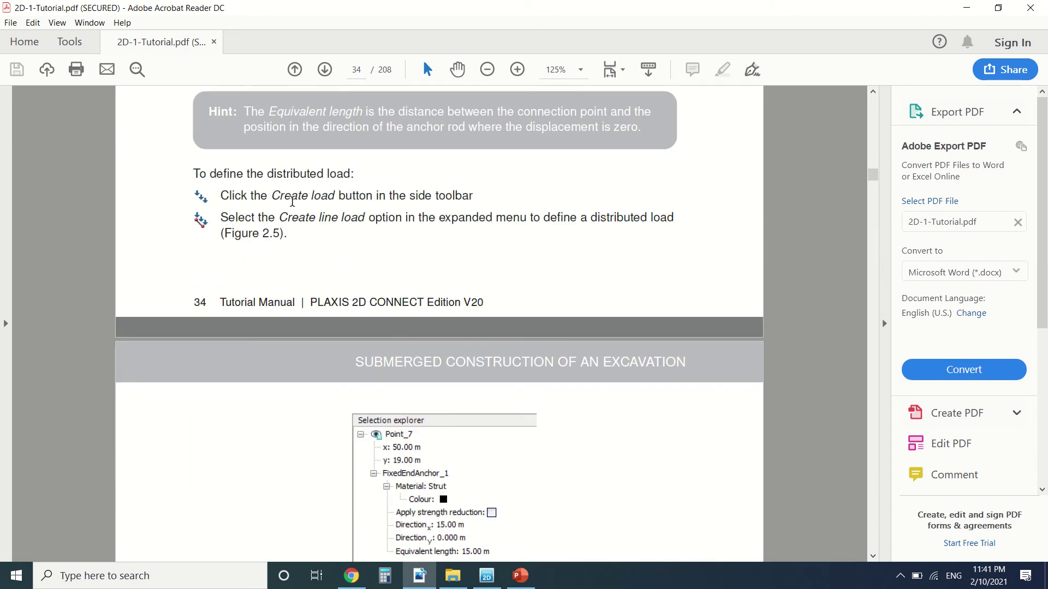
{"action": "scroll", "coordinate": [292, 202], "scroll_direction": "down", "scroll_amount": 1}
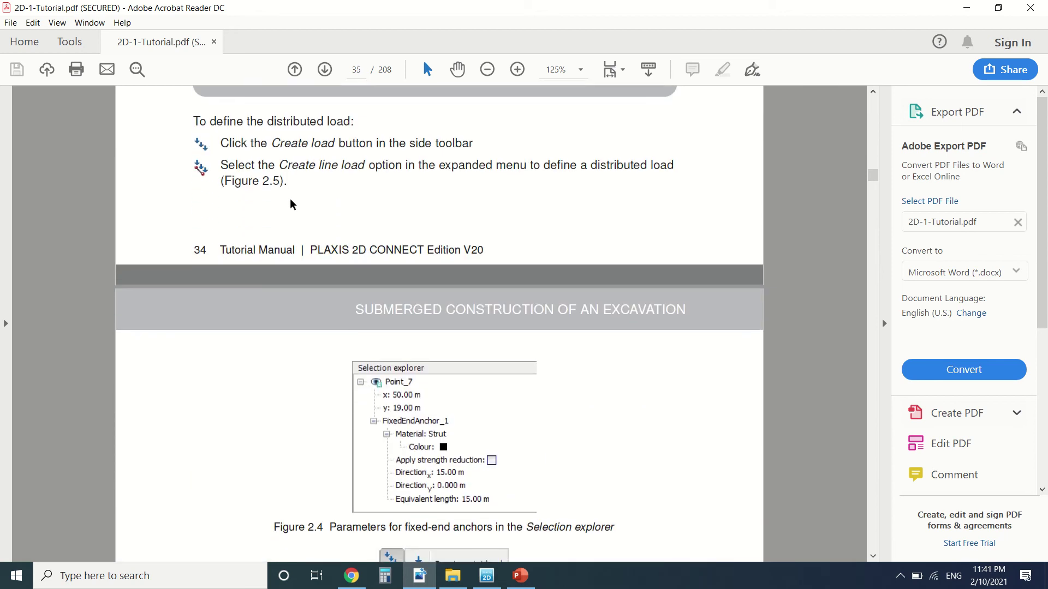
{"action": "scroll", "coordinate": [308, 164], "scroll_direction": "down", "scroll_amount": 5}
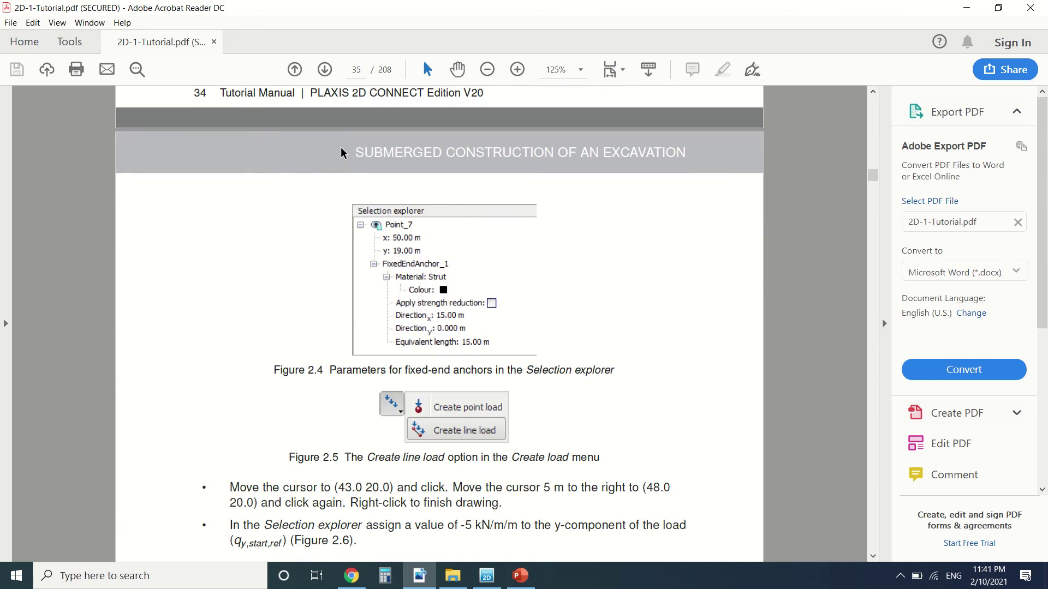
{"action": "scroll", "coordinate": [340, 150], "scroll_direction": "down", "scroll_amount": 3}
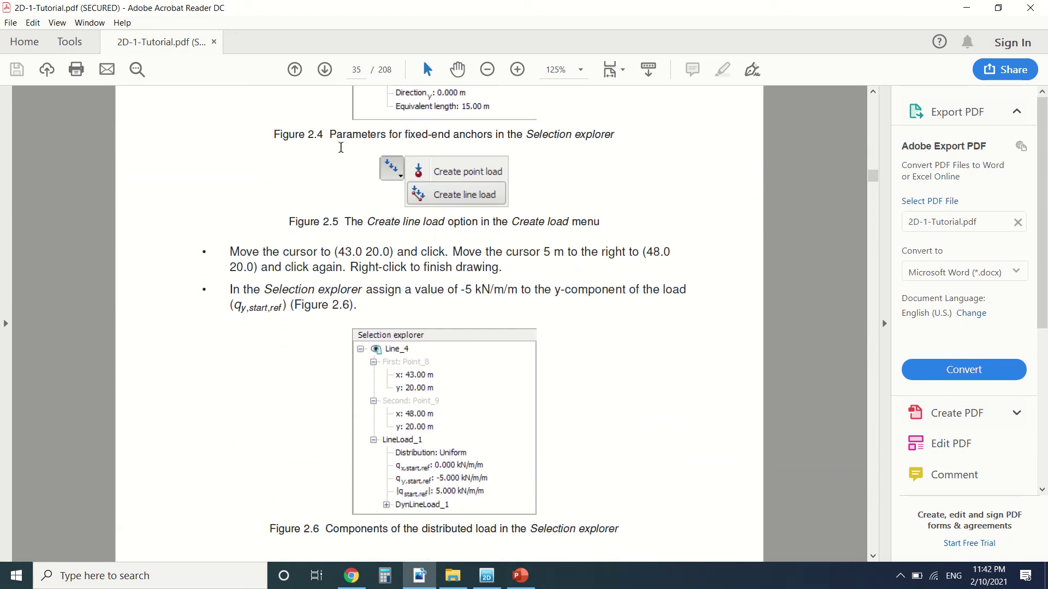
{"action": "scroll", "coordinate": [341, 147], "scroll_direction": "down", "scroll_amount": 2}
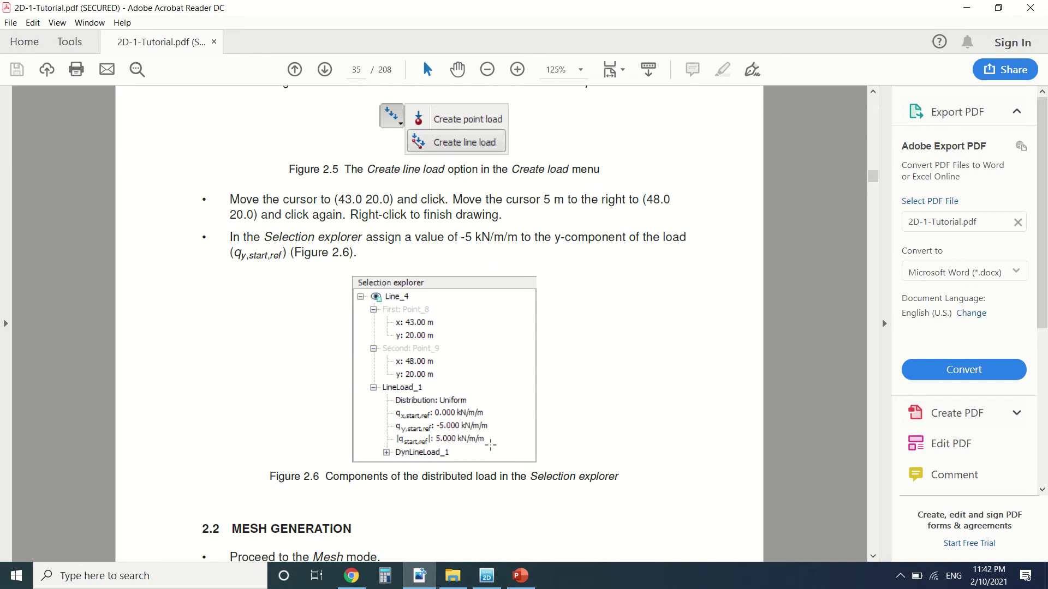
- Switch to PLAXIS 2D and create a line load on the ground surface from (43, 20) to (48, 20)
{"action": "left_click", "coordinate": [486, 576]}
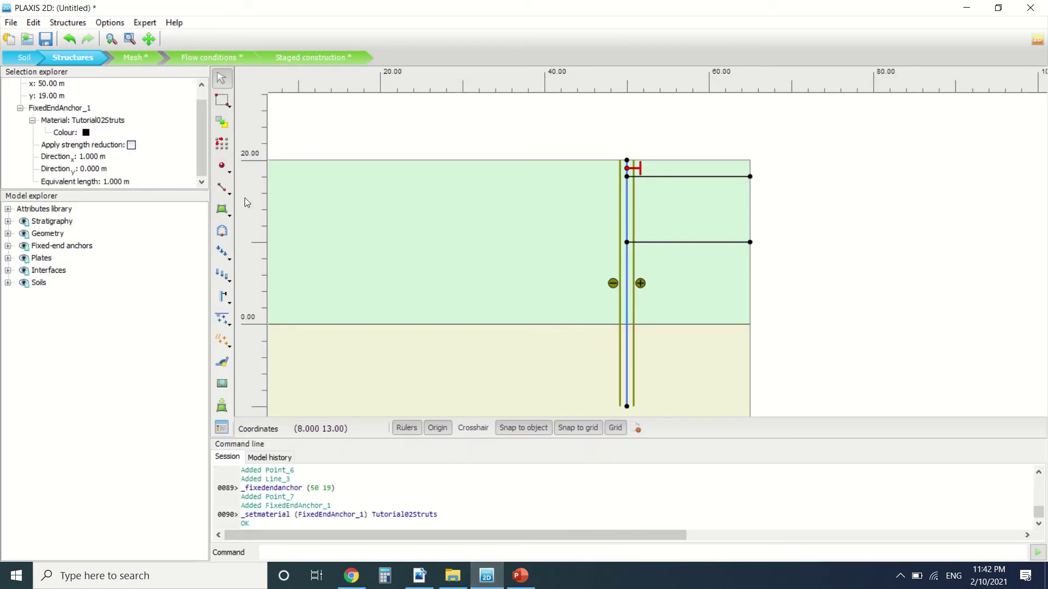
{"action": "left_click", "coordinate": [223, 266]}
{"action": "left_click", "coordinate": [267, 274]}
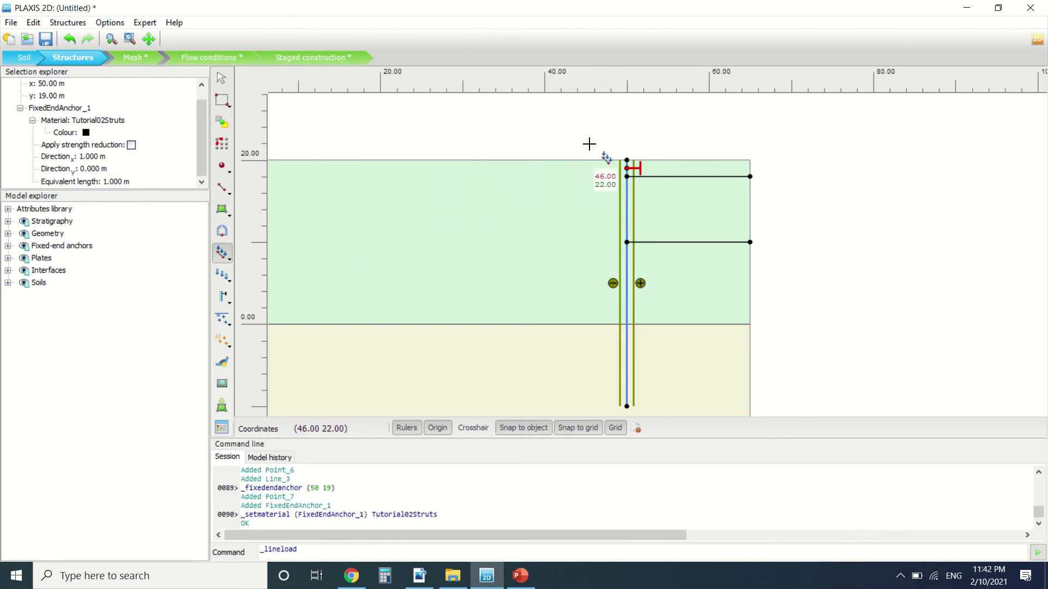
{"action": "left_click", "coordinate": [567, 160]}
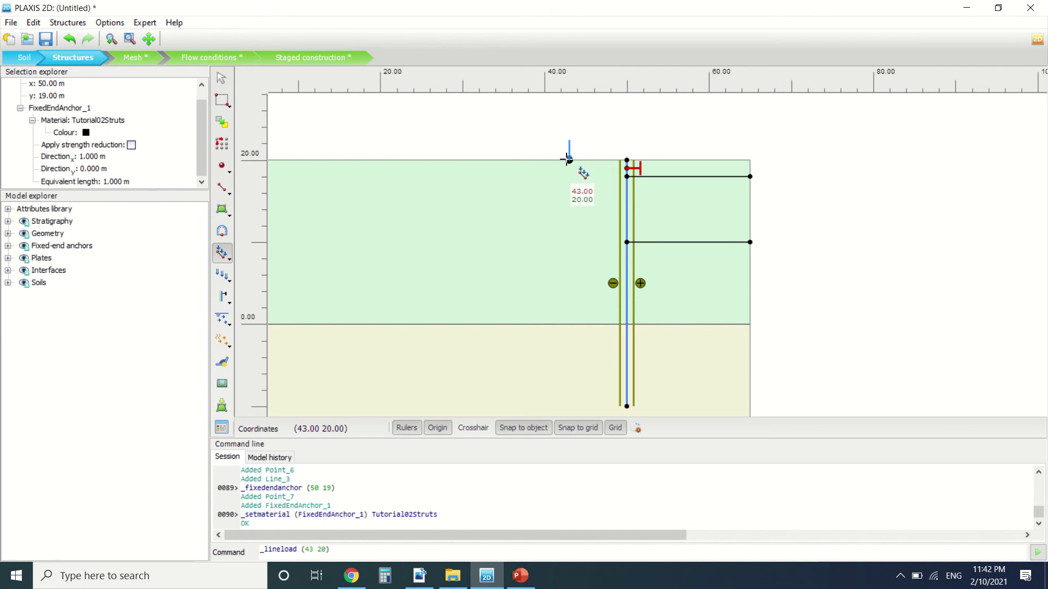
{"action": "left_click", "coordinate": [610, 160]}
{"action": "key", "text": "Escape"}
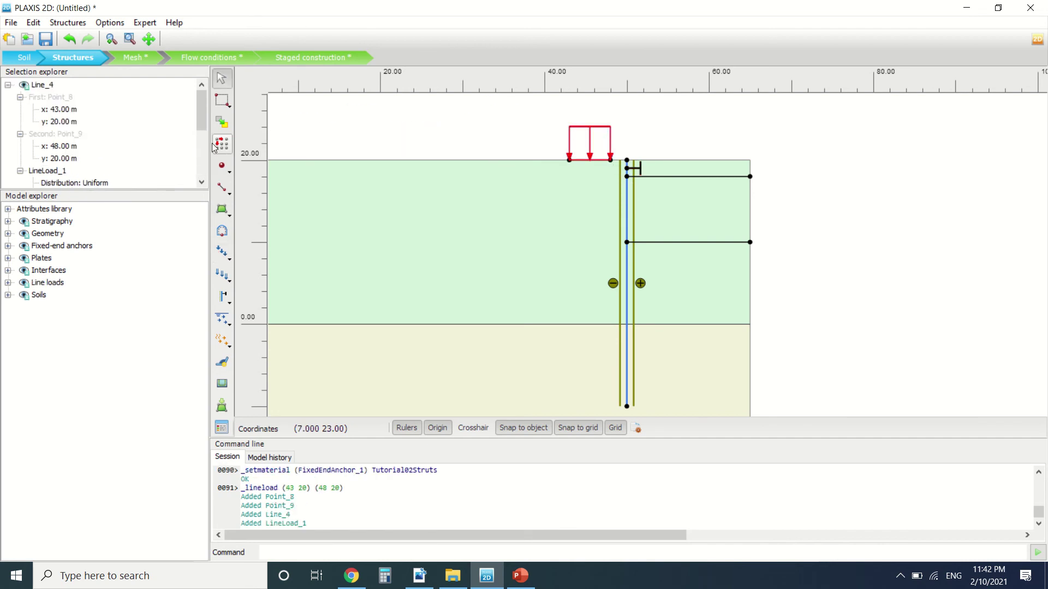
- Set the line load's y-component (qy,start,ref) to -5 kN/m/m and clear the selection
{"action": "scroll", "coordinate": [98, 148], "scroll_direction": "down", "scroll_amount": 3}
{"action": "scroll", "coordinate": [98, 148], "scroll_direction": "up", "scroll_amount": 1}
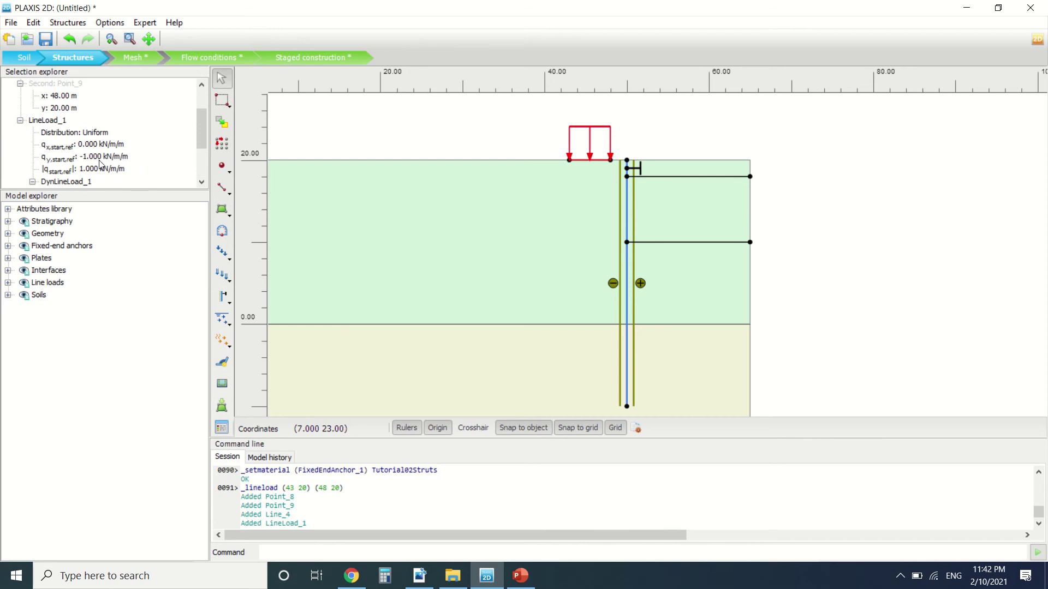
{"action": "left_click", "coordinate": [100, 157]}
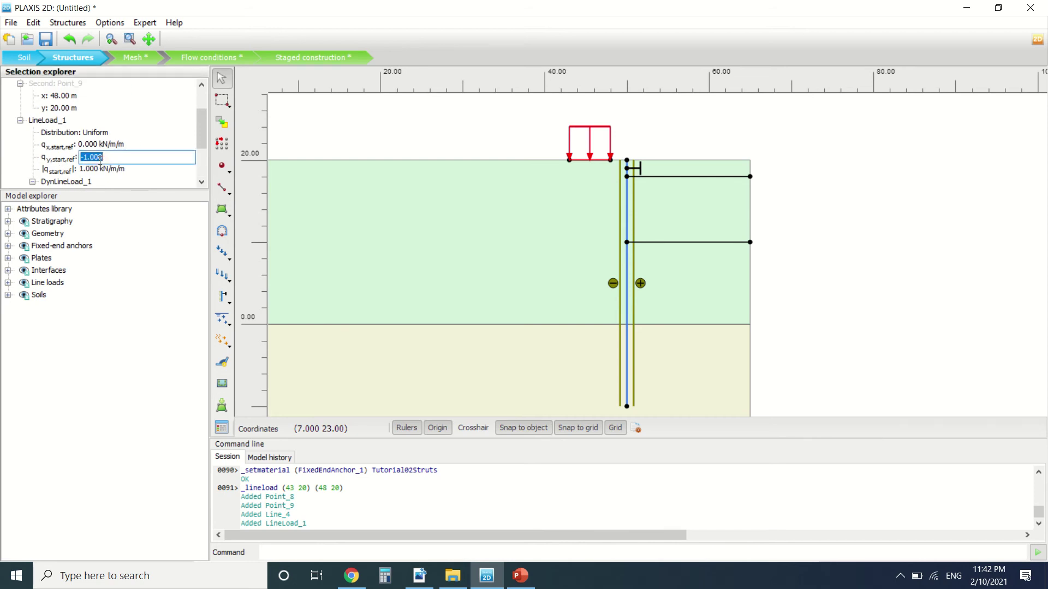
{"action": "type", "text": "5"}
{"action": "key", "text": "Return"}
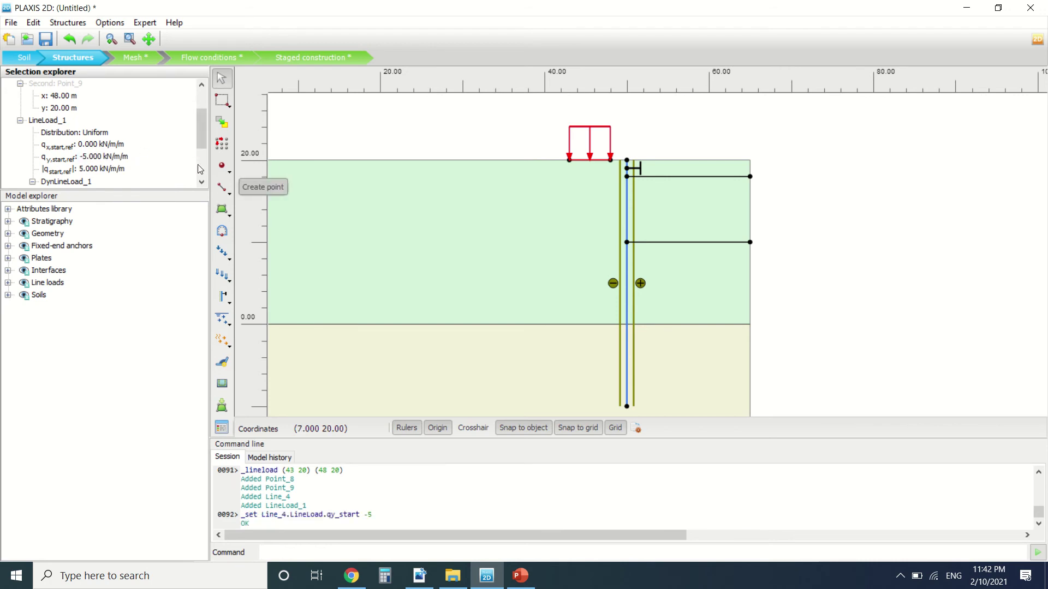
{"action": "left_click", "coordinate": [435, 106]}
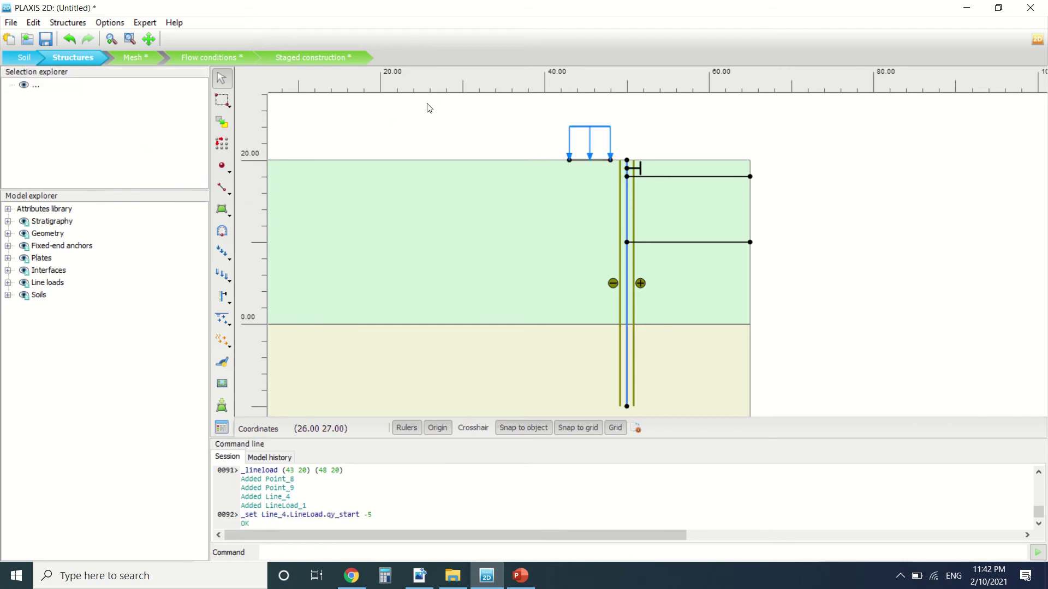
- Switch to the Acrobat manual and review section 2.2 on mesh generation and the start of section 2.3 on calculations
{"action": "left_click", "coordinate": [419, 576]}
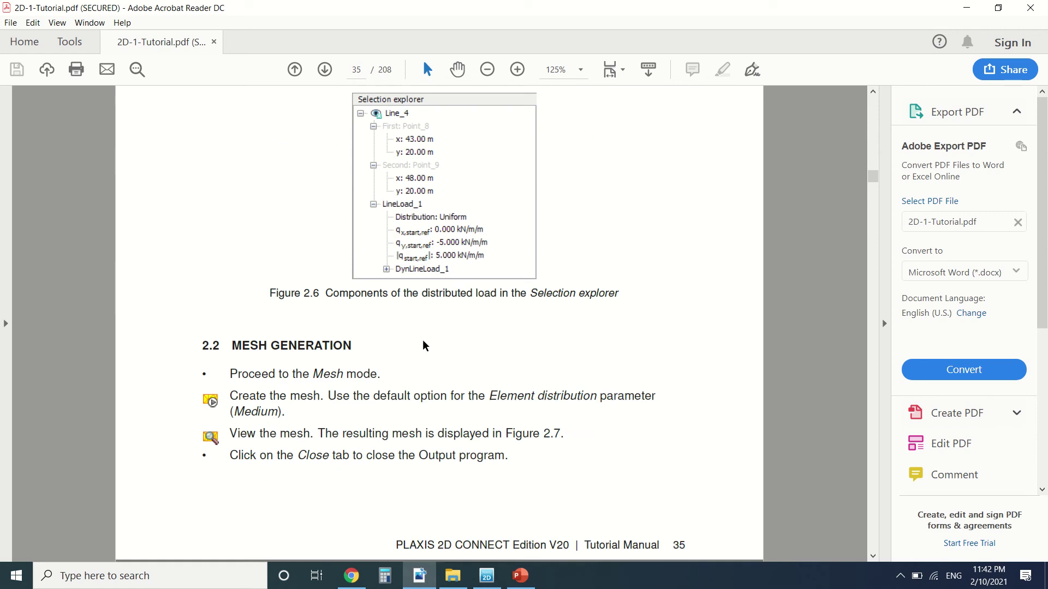
{"action": "scroll", "coordinate": [424, 345], "scroll_direction": "down", "scroll_amount": 5}
{"action": "scroll", "coordinate": [424, 342], "scroll_direction": "up", "scroll_amount": 2}
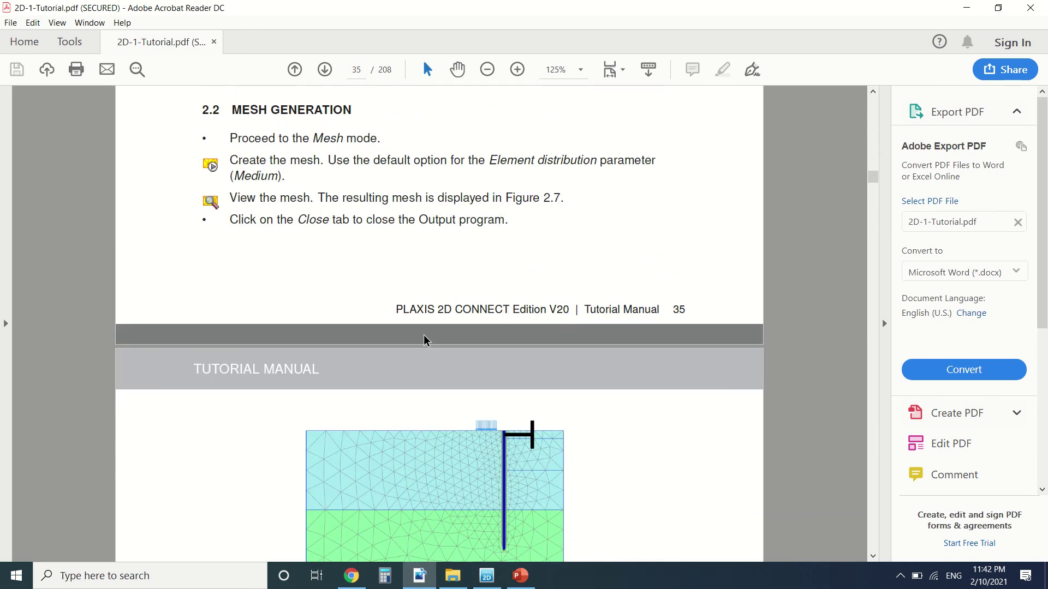
{"action": "scroll", "coordinate": [424, 341], "scroll_direction": "down", "scroll_amount": 10}
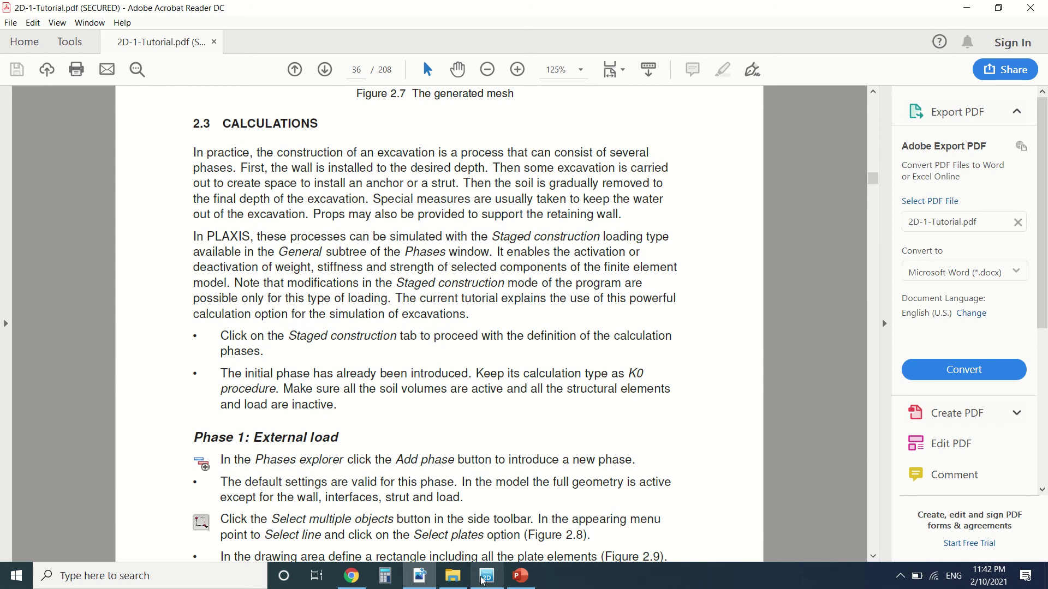
- Switch to PLAXIS 2D and generate the mesh in Mesh mode with the Medium element distribution and enhanced mesh refinements
{"action": "left_click", "coordinate": [485, 576]}
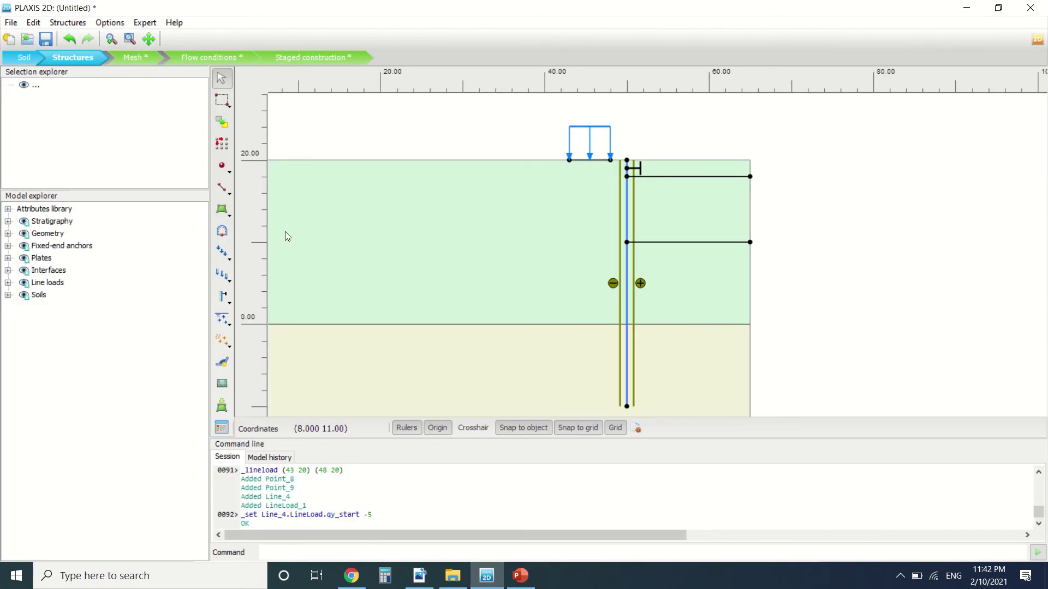
{"action": "left_click", "coordinate": [145, 57]}
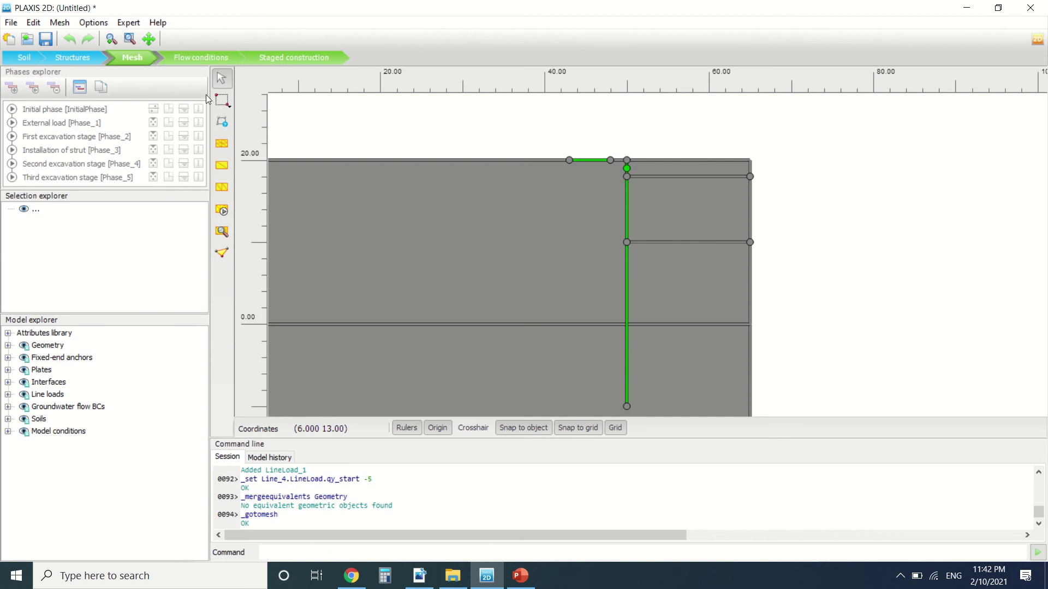
{"action": "left_click", "coordinate": [228, 216]}
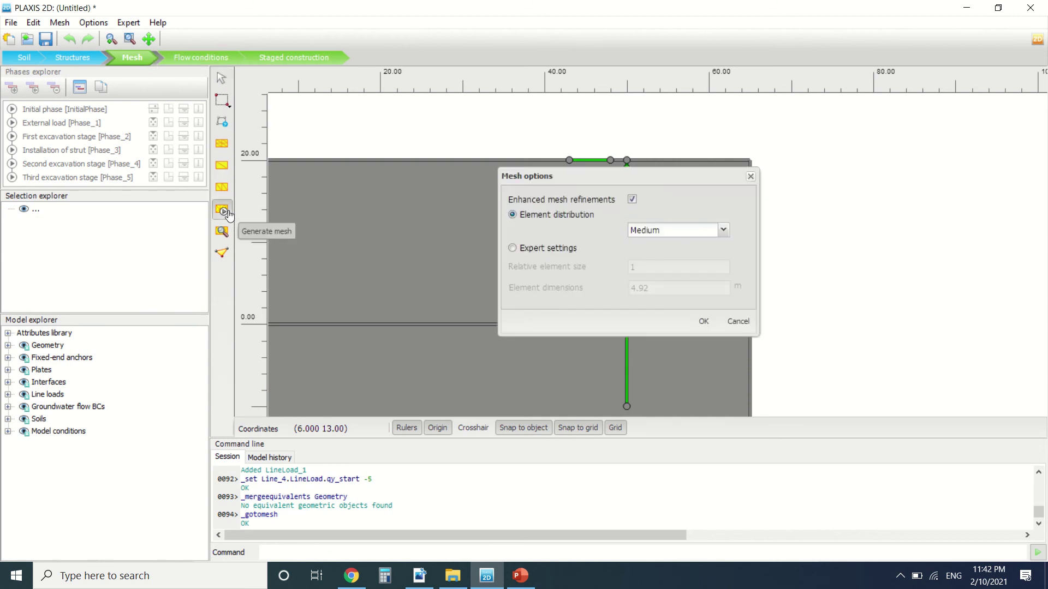
{"action": "left_click", "coordinate": [704, 322]}
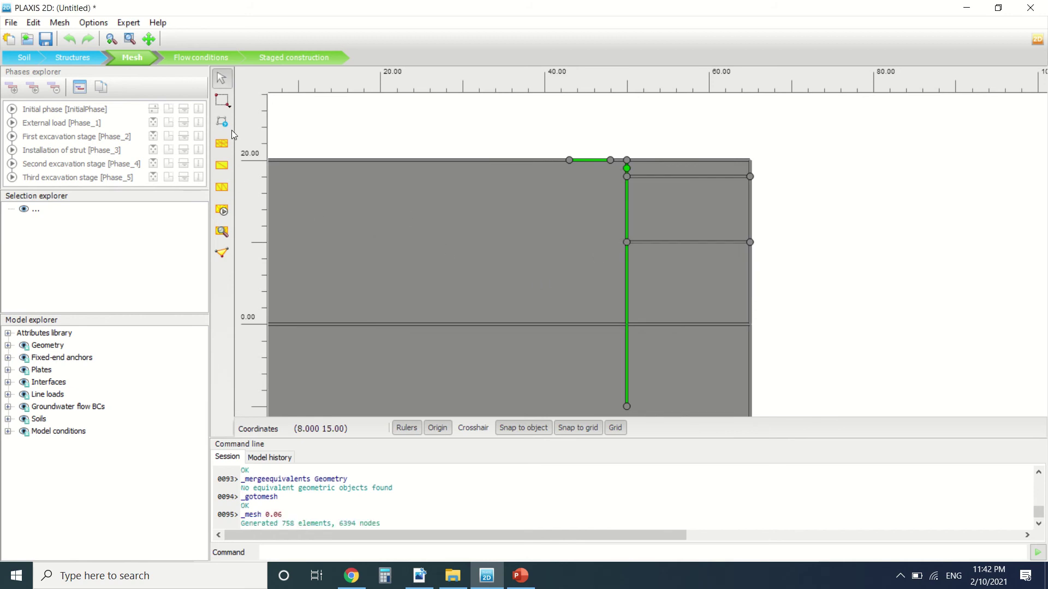
- View the generated mesh in the Output program, close it and proceed through Flow conditions to Staged construction mode
{"action": "left_click", "coordinate": [222, 231]}
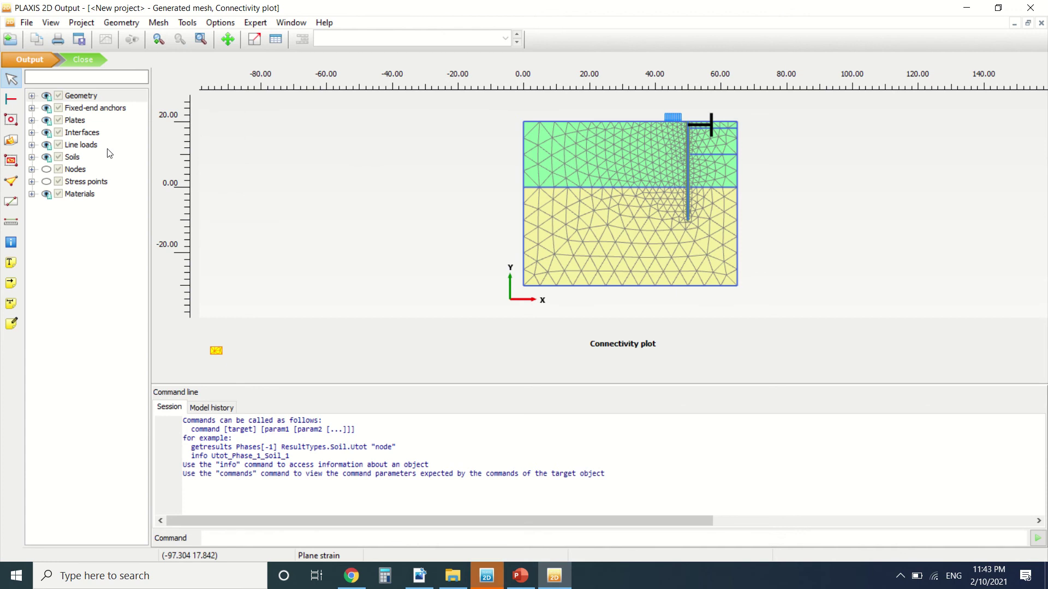
{"action": "left_click", "coordinate": [81, 61]}
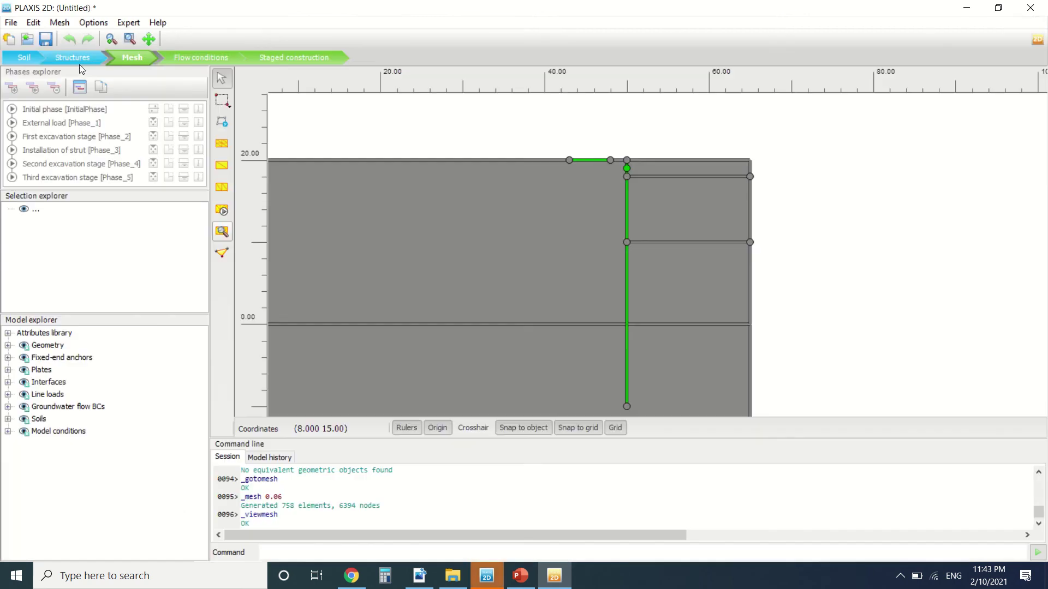
{"action": "left_click", "coordinate": [222, 53]}
{"action": "left_click", "coordinate": [277, 55]}
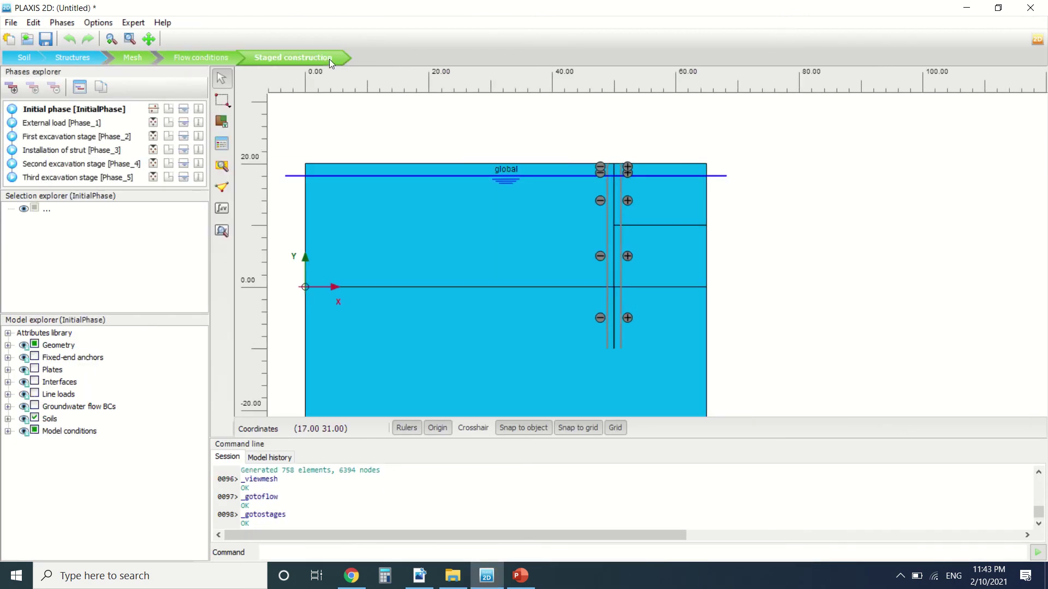
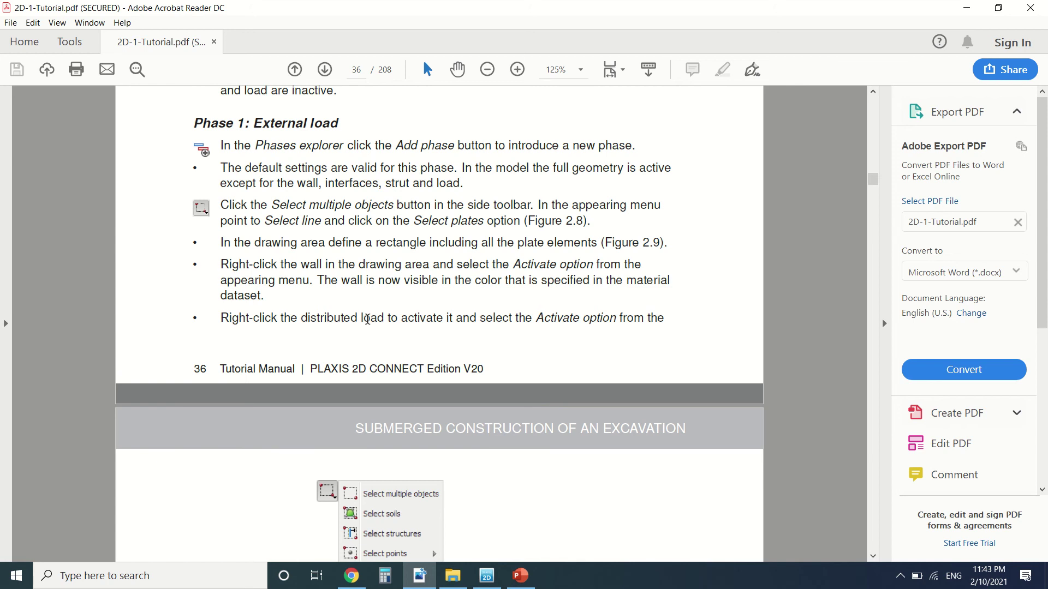
- Review the manual's instructions for the initial phase and Phase 1: External load in section 2.3
{"action": "scroll", "coordinate": [367, 319], "scroll_direction": "up", "scroll_amount": 10}
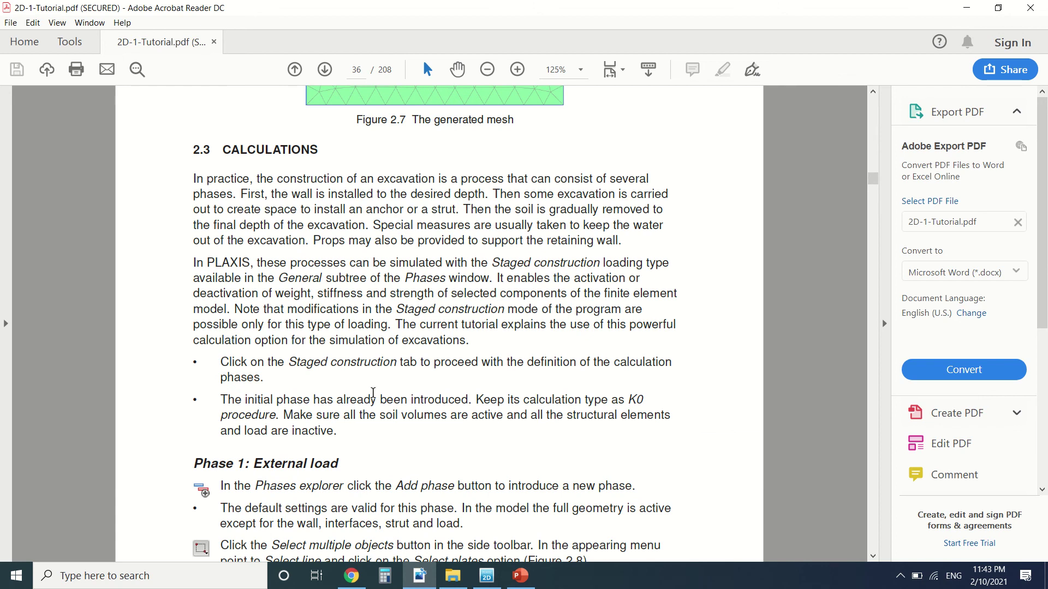
{"action": "scroll", "coordinate": [355, 355], "scroll_direction": "down", "scroll_amount": 7}
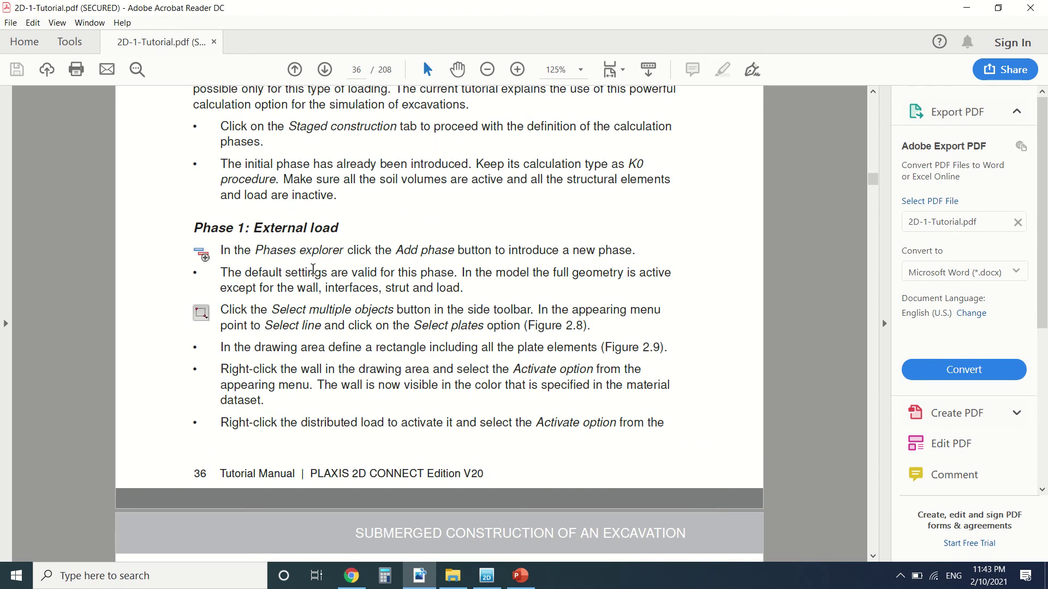
{"action": "scroll", "coordinate": [313, 270], "scroll_direction": "down", "scroll_amount": 3}
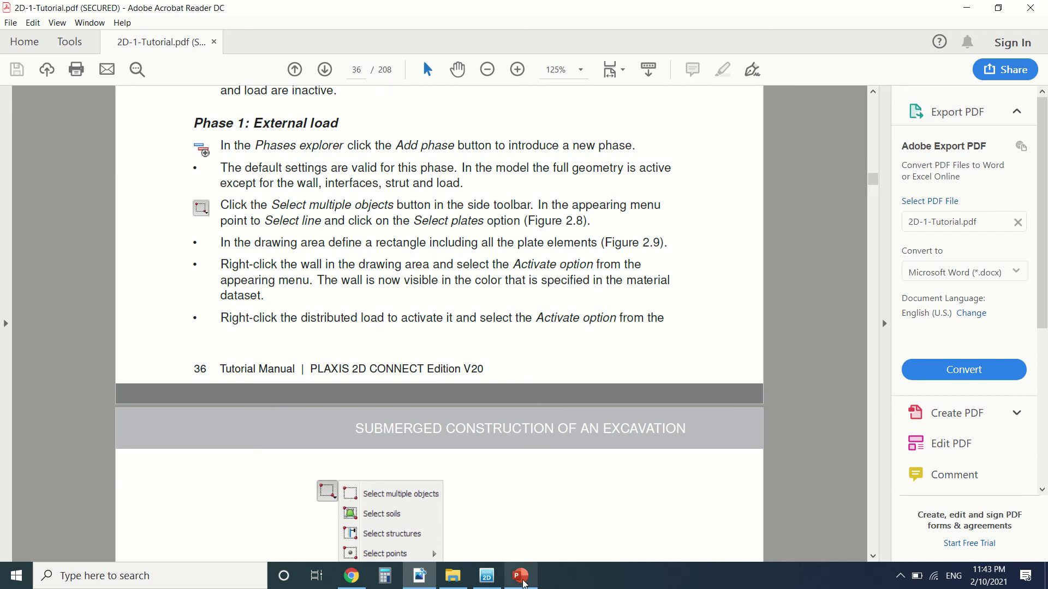
- Switch to PLAXIS 2D, activate the distributed line load on the ground surface in the initial phase and clear the selection
{"action": "left_click", "coordinate": [487, 576]}
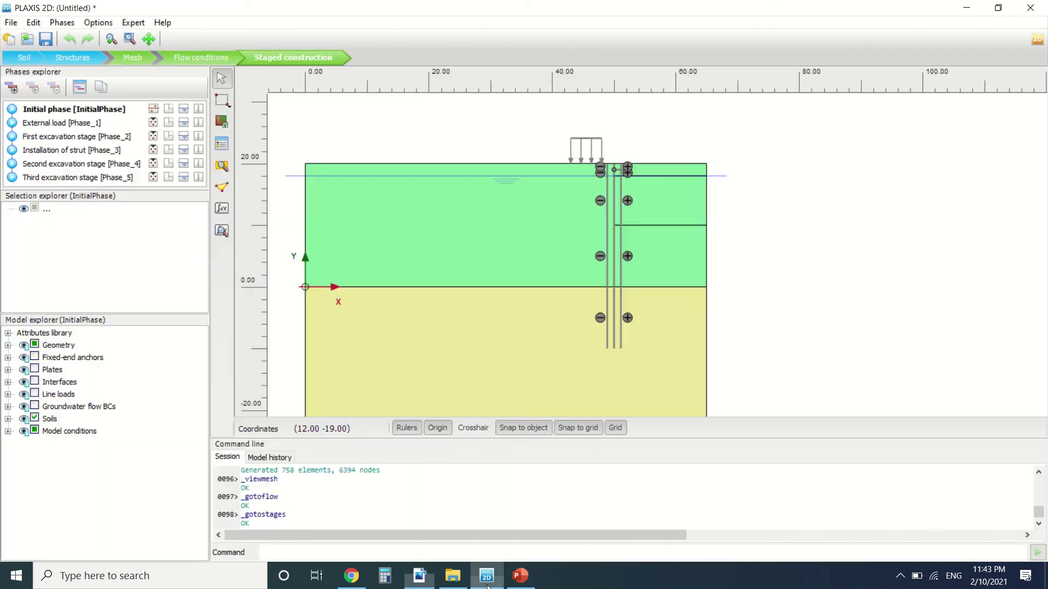
{"action": "right_click", "coordinate": [588, 140]}
{"action": "left_click", "coordinate": [627, 194]}
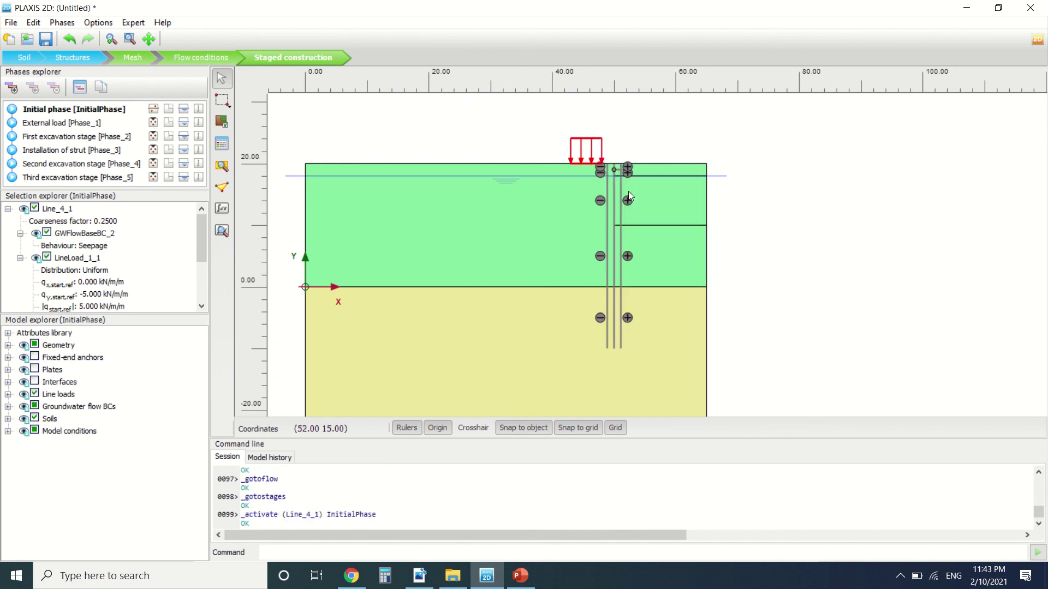
{"action": "left_click", "coordinate": [452, 148]}
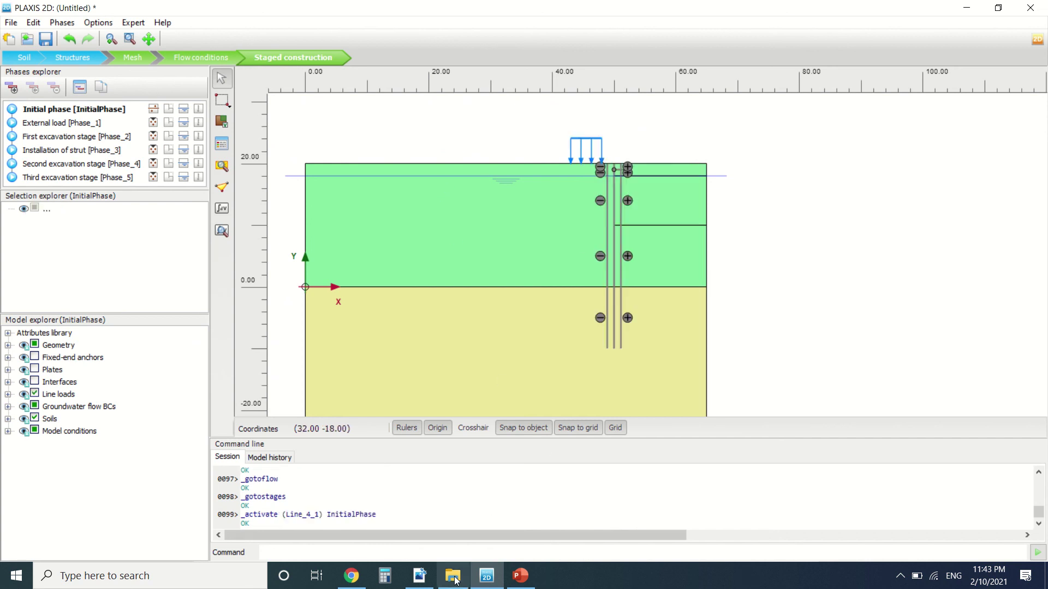
- Review the manual's Phase 1 instructions on selecting plates and activating the wall, load and interfaces, and return to PLAXIS 2D
{"action": "left_click", "coordinate": [420, 576]}
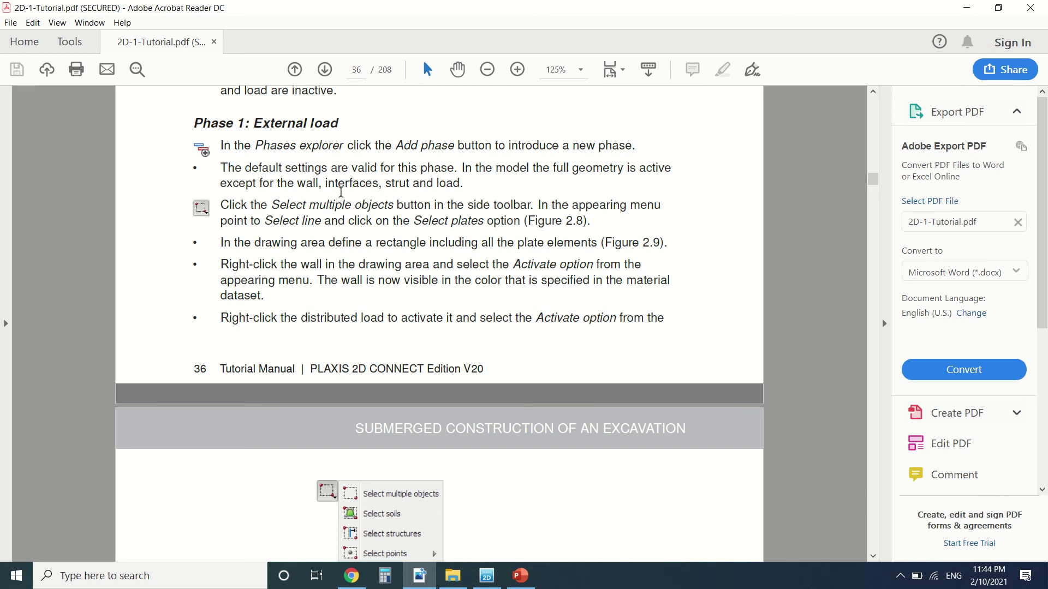
{"action": "scroll", "coordinate": [356, 191], "scroll_direction": "down", "scroll_amount": 1}
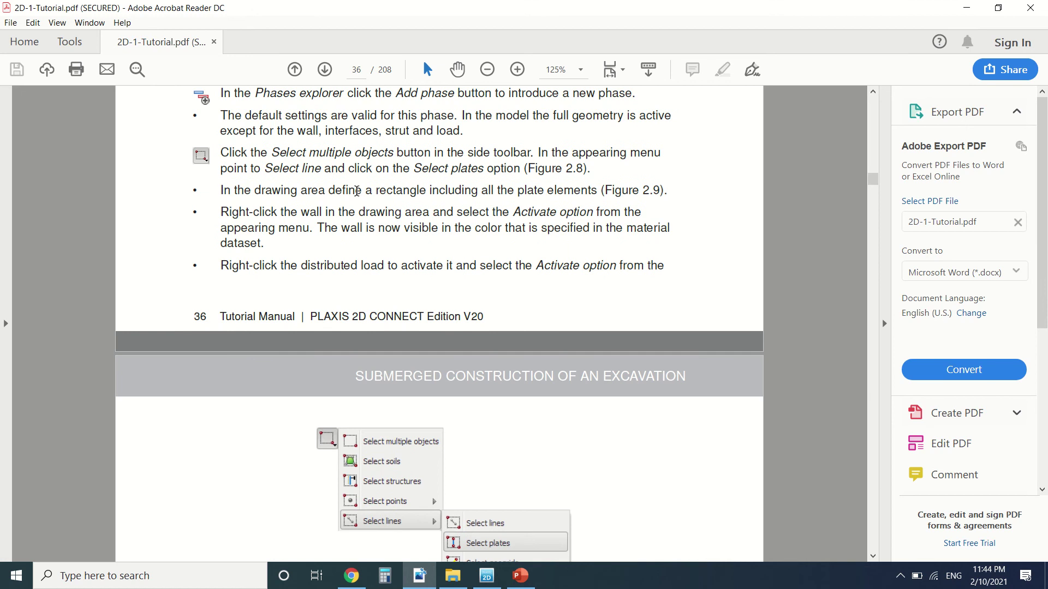
{"action": "scroll", "coordinate": [356, 191], "scroll_direction": "down", "scroll_amount": 1}
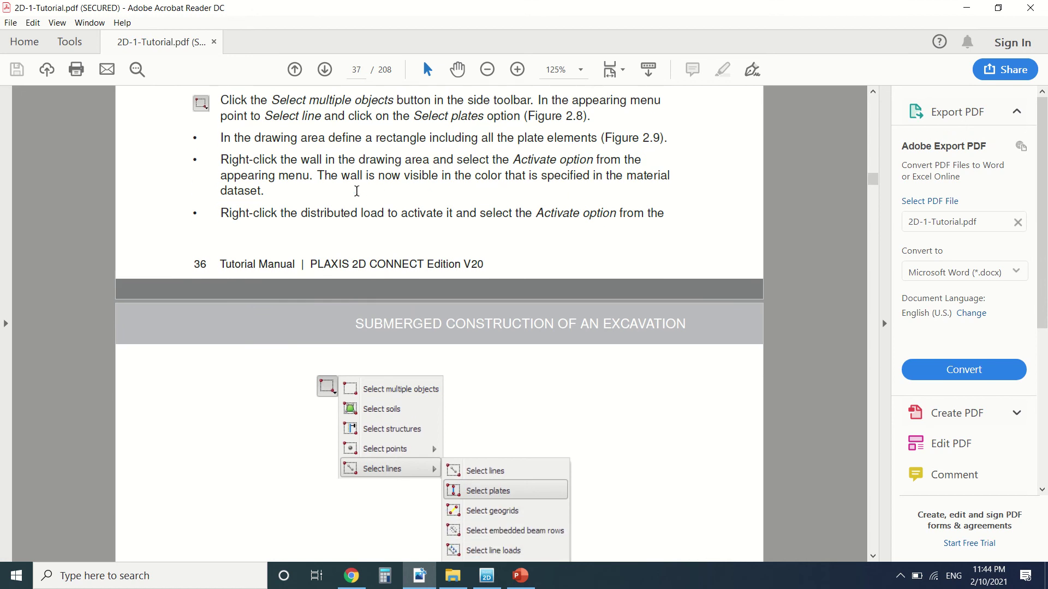
{"action": "scroll", "coordinate": [357, 191], "scroll_direction": "down", "scroll_amount": 1}
{"action": "scroll", "coordinate": [357, 191], "scroll_direction": "down", "scroll_amount": 1}
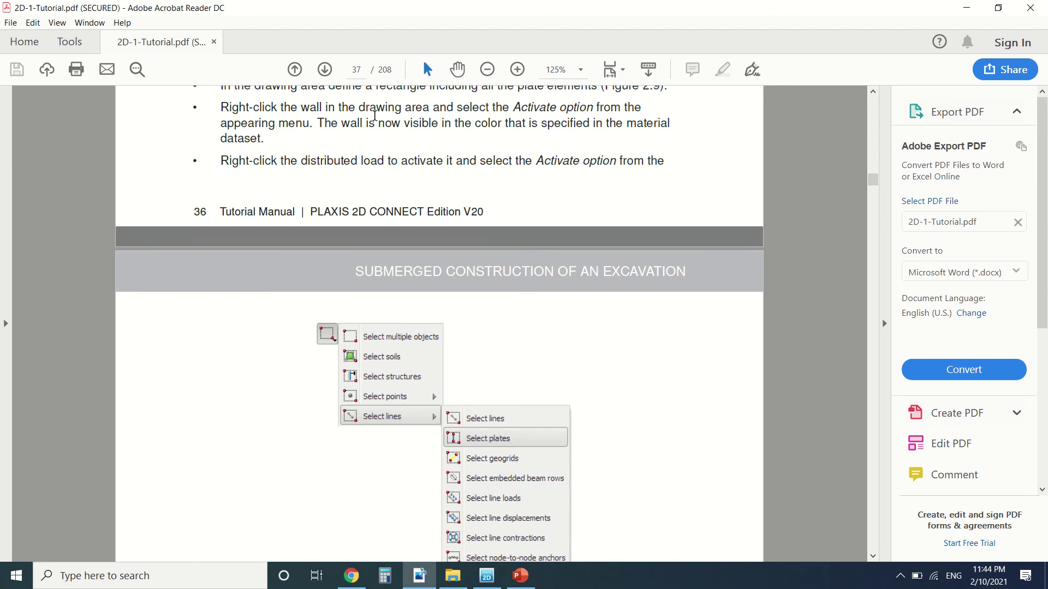
{"action": "scroll", "coordinate": [404, 114], "scroll_direction": "down", "scroll_amount": 3}
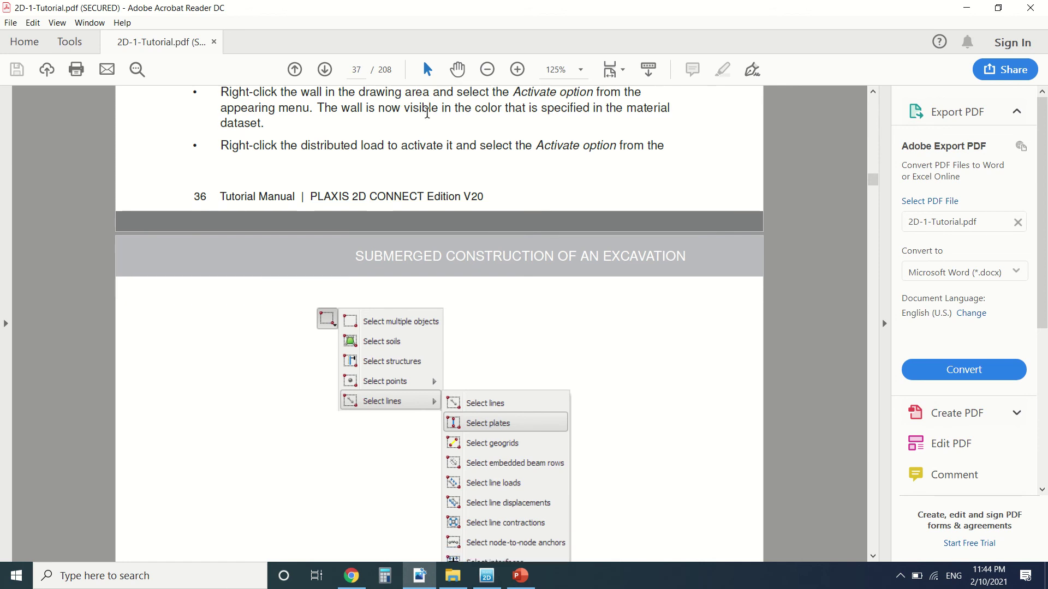
{"action": "scroll", "coordinate": [428, 112], "scroll_direction": "down", "scroll_amount": 8}
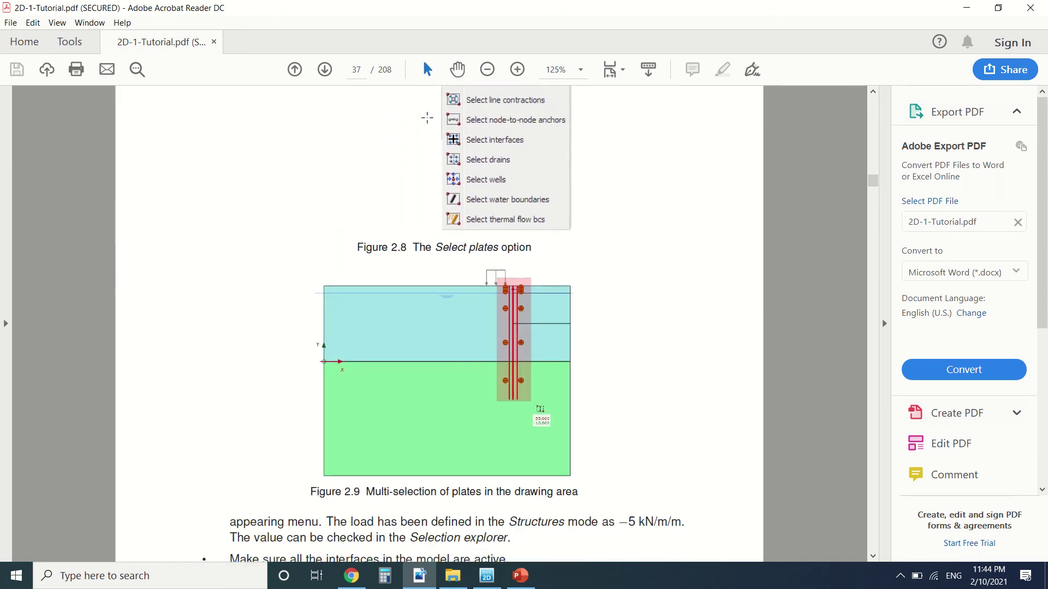
{"action": "scroll", "coordinate": [427, 142], "scroll_direction": "down", "scroll_amount": 4}
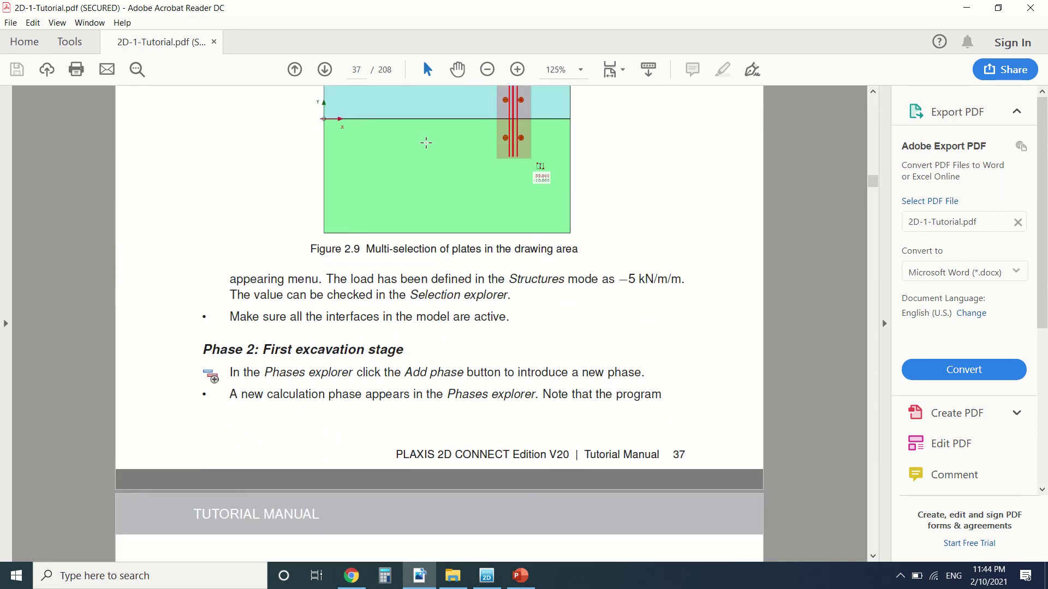
{"action": "scroll", "coordinate": [426, 143], "scroll_direction": "up", "scroll_amount": 2}
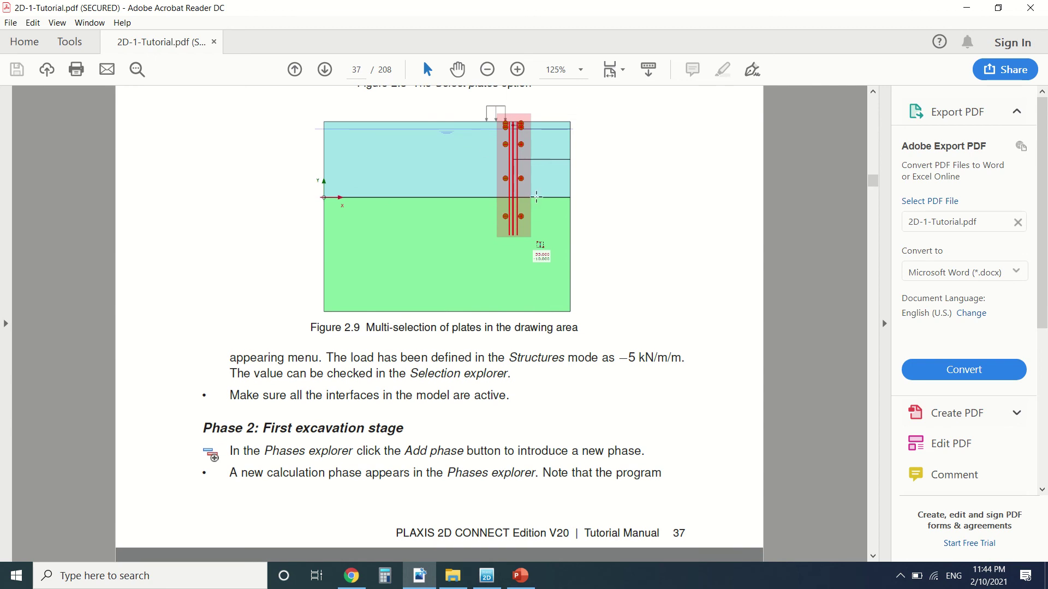
{"action": "left_click", "coordinate": [486, 575]}
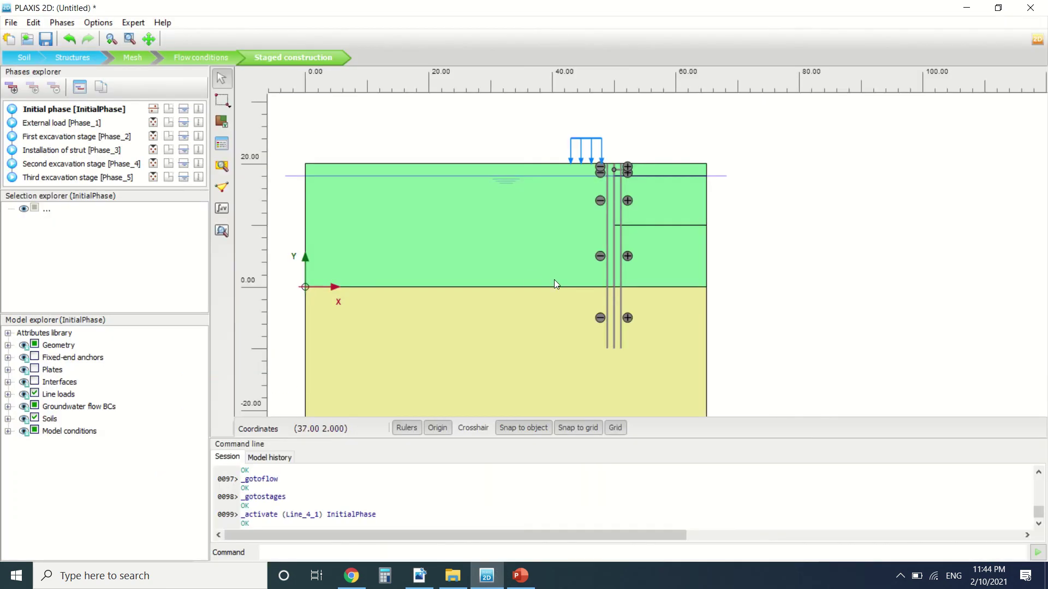
{"action": "left_click", "coordinate": [612, 214]}
{"action": "left_click", "coordinate": [614, 171], "text": "ctrl"}
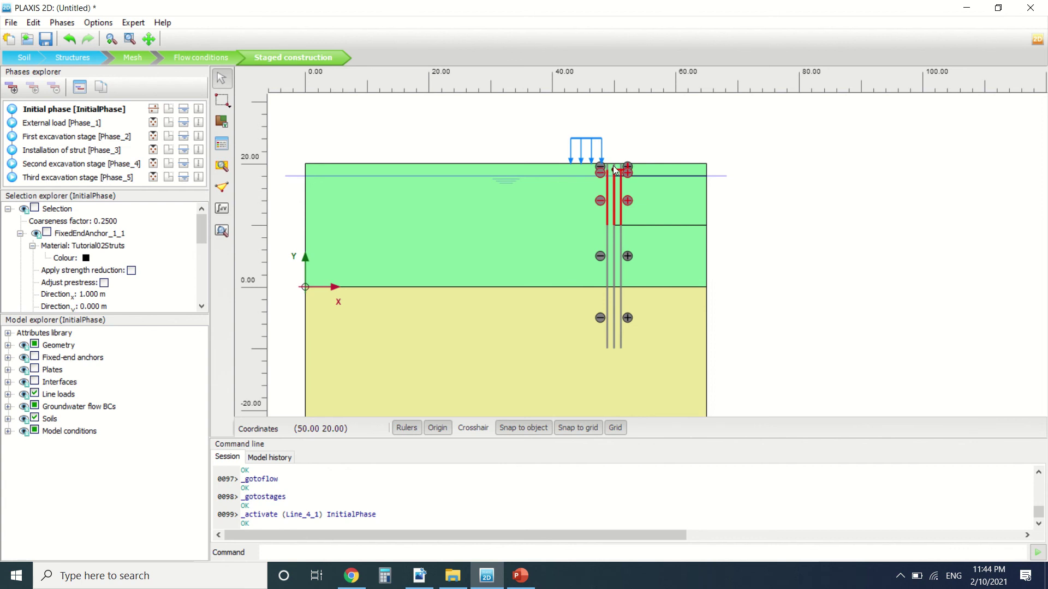
{"action": "left_click", "coordinate": [620, 171], "text": "ctrl"}
{"action": "left_click", "coordinate": [619, 170], "text": "ctrl"}
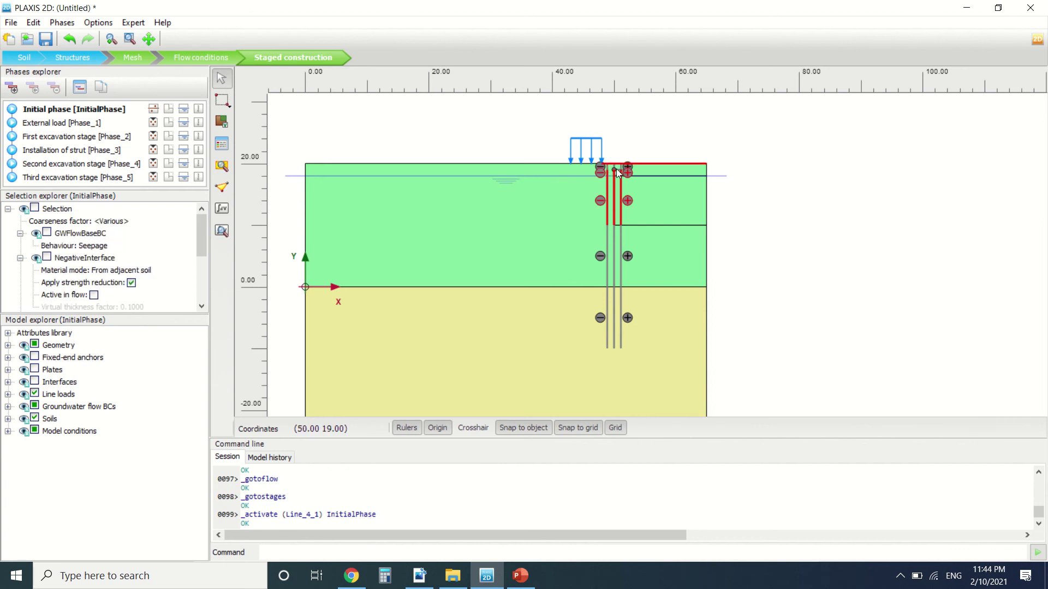
{"action": "left_click", "coordinate": [650, 156]}
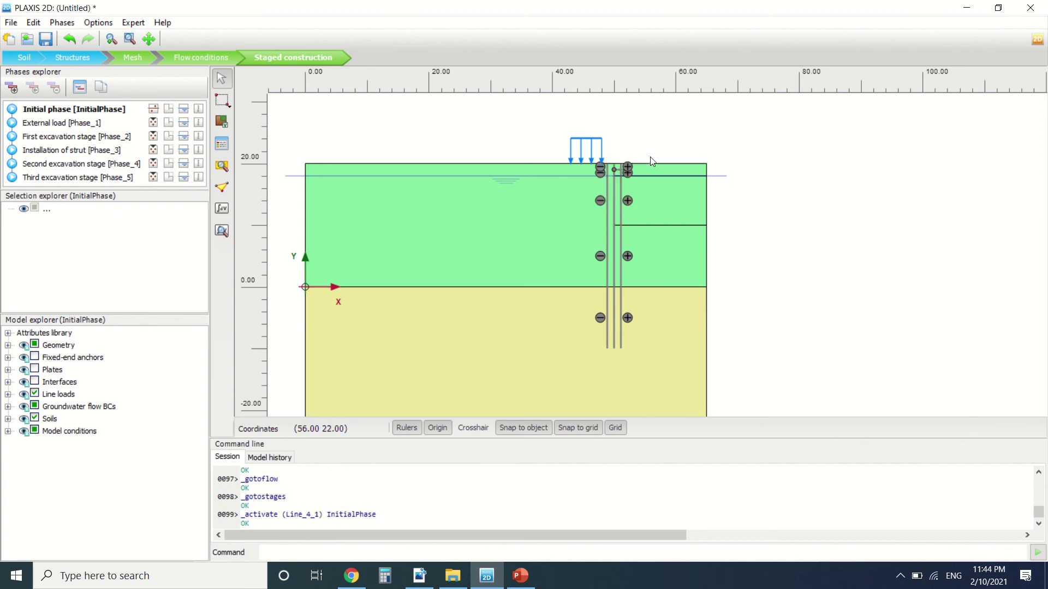
- Select all segments of the diaphragm wall, activate them with their interfaces in the initial phase, and clear the selection
{"action": "left_click", "coordinate": [615, 315]}
{"action": "left_click", "coordinate": [616, 235], "text": "ctrl"}
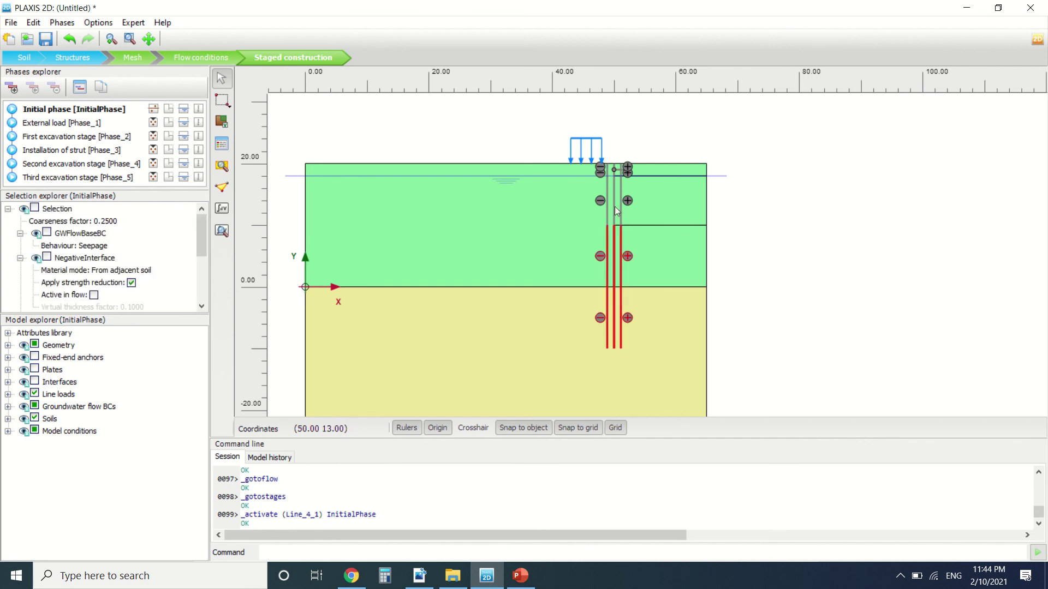
{"action": "scroll", "coordinate": [610, 156], "scroll_direction": "up", "scroll_amount": 6}
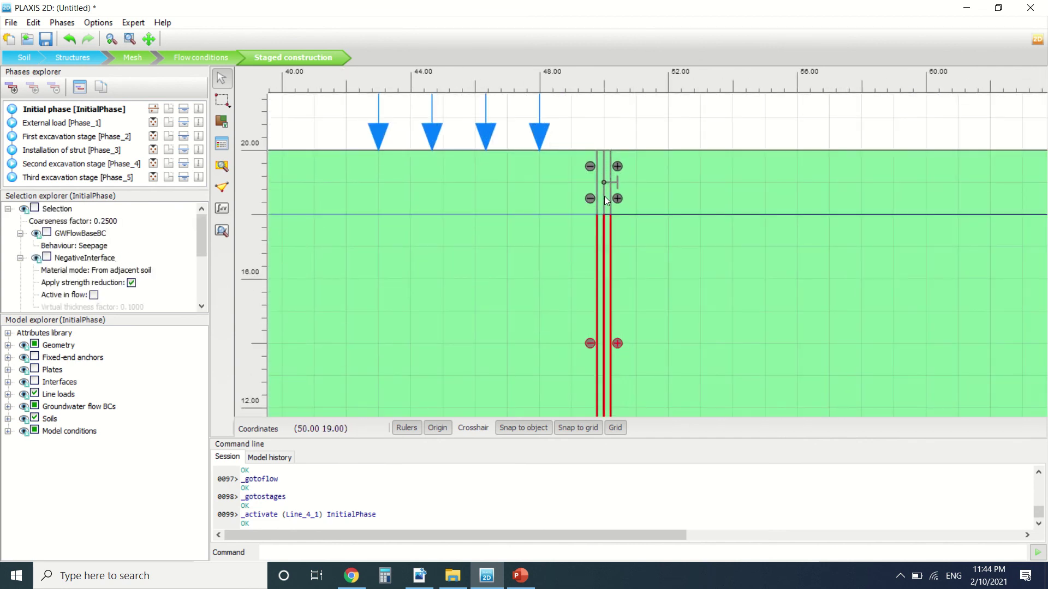
{"action": "right_click", "coordinate": [604, 160]}
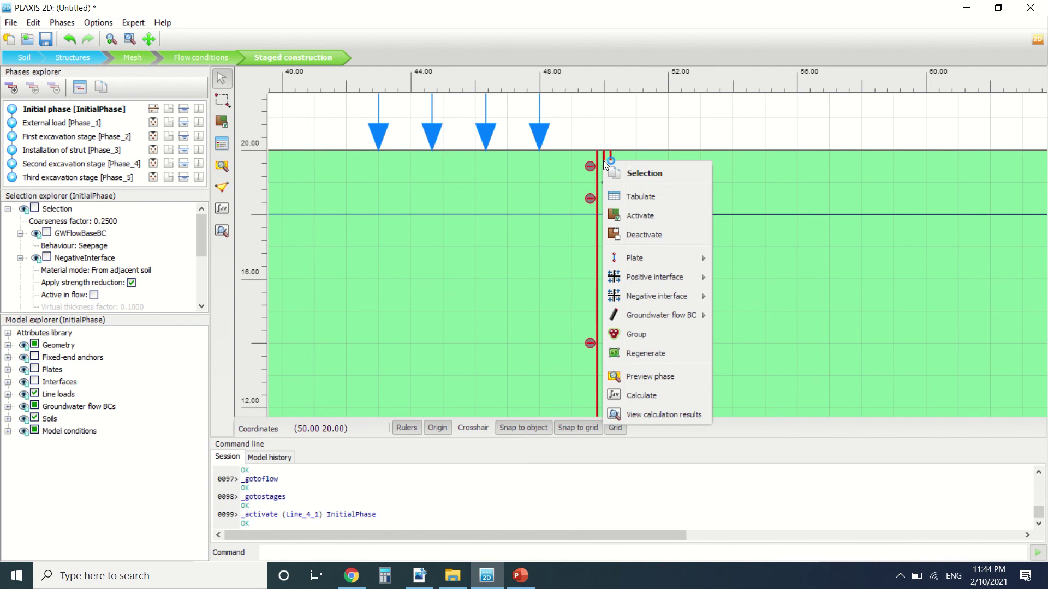
{"action": "left_click", "coordinate": [654, 212]}
{"action": "scroll", "coordinate": [637, 140], "scroll_direction": "down", "scroll_amount": 6}
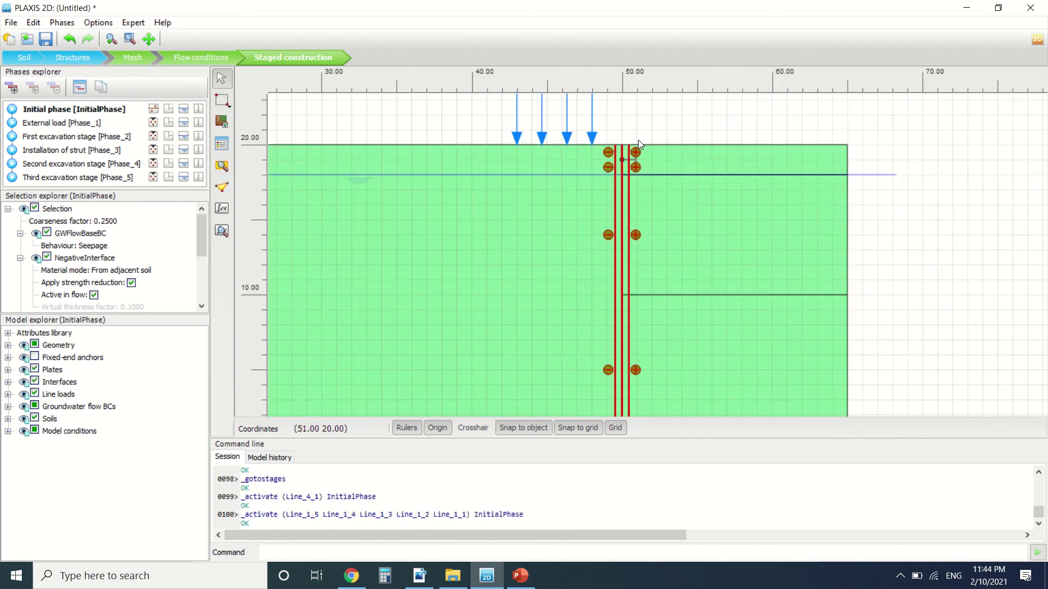
{"action": "left_click", "coordinate": [655, 131]}
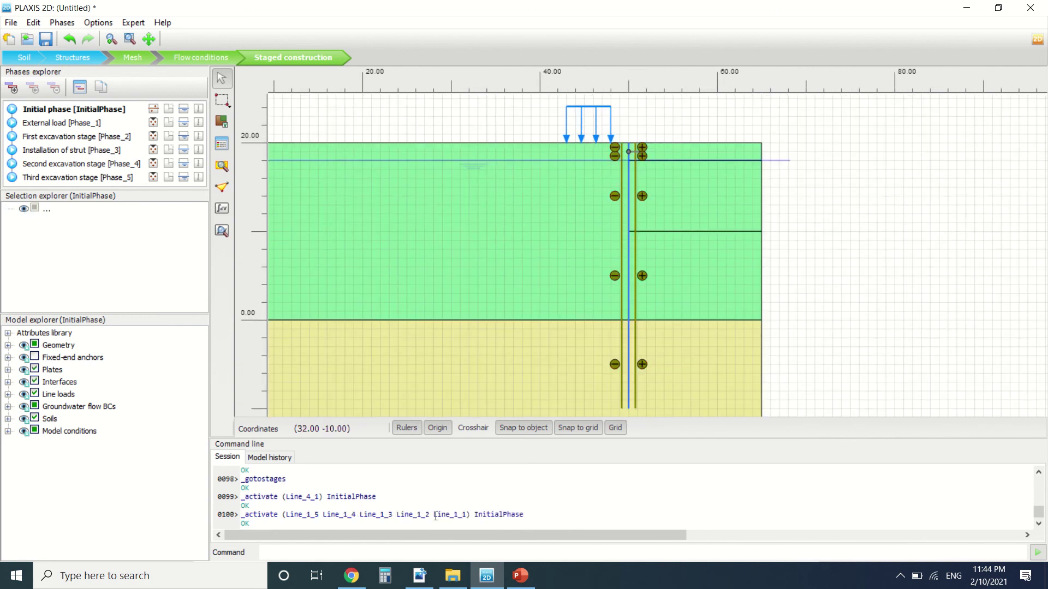
{"action": "left_click", "coordinate": [111, 115]}
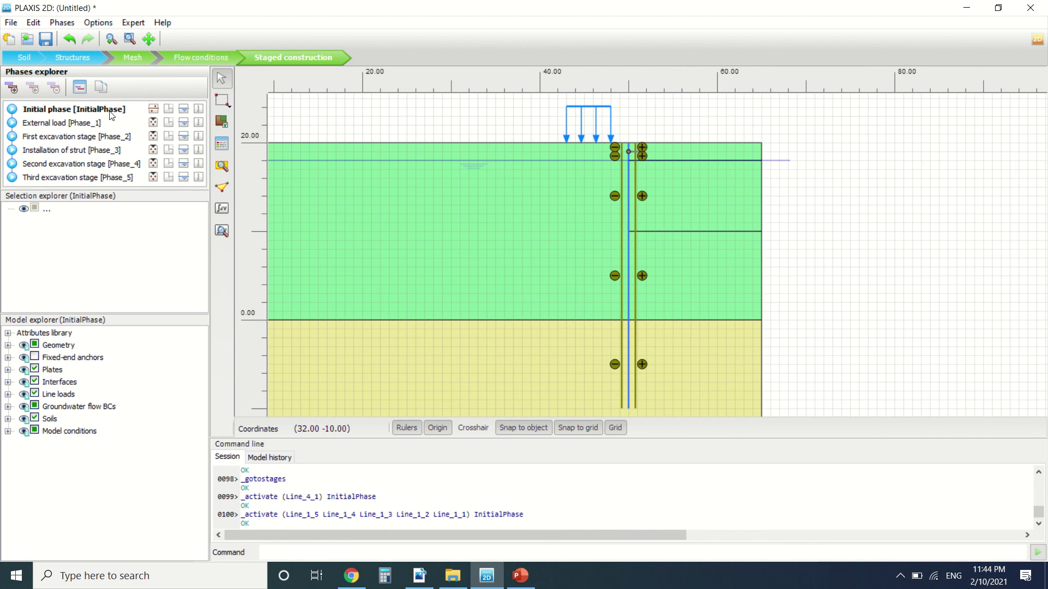
- Deactivate the distributed line load on the ground surface in the initial phase
{"action": "left_click", "coordinate": [591, 115]}
{"action": "right_click", "coordinate": [593, 112]}
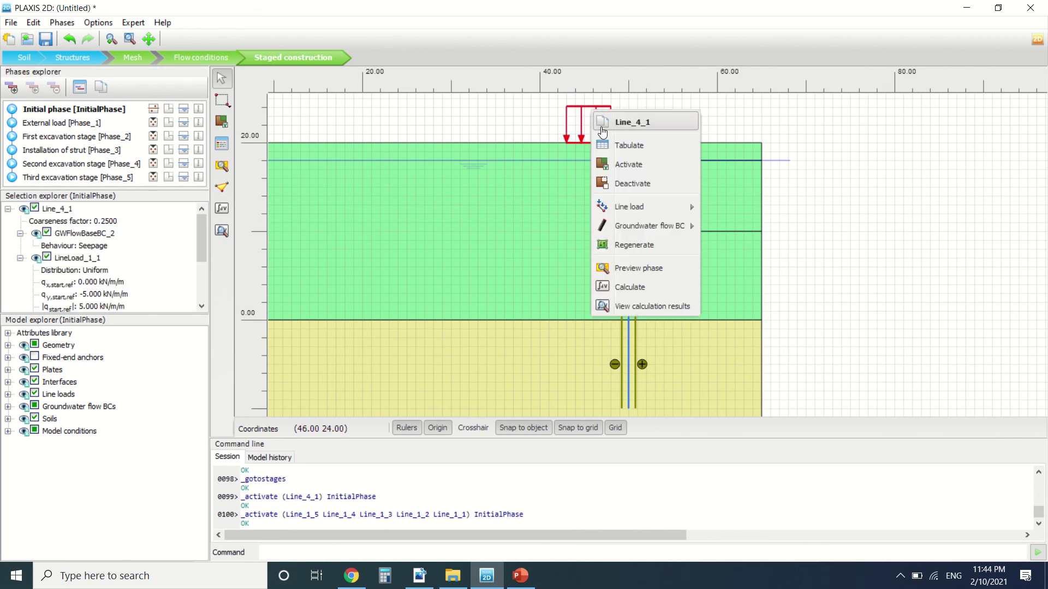
{"action": "left_click", "coordinate": [628, 183]}
- Deactivate the selected upper segments of the diaphragm wall with their interfaces in the initial phase, and clear the selection
{"action": "left_click", "coordinate": [628, 156]}
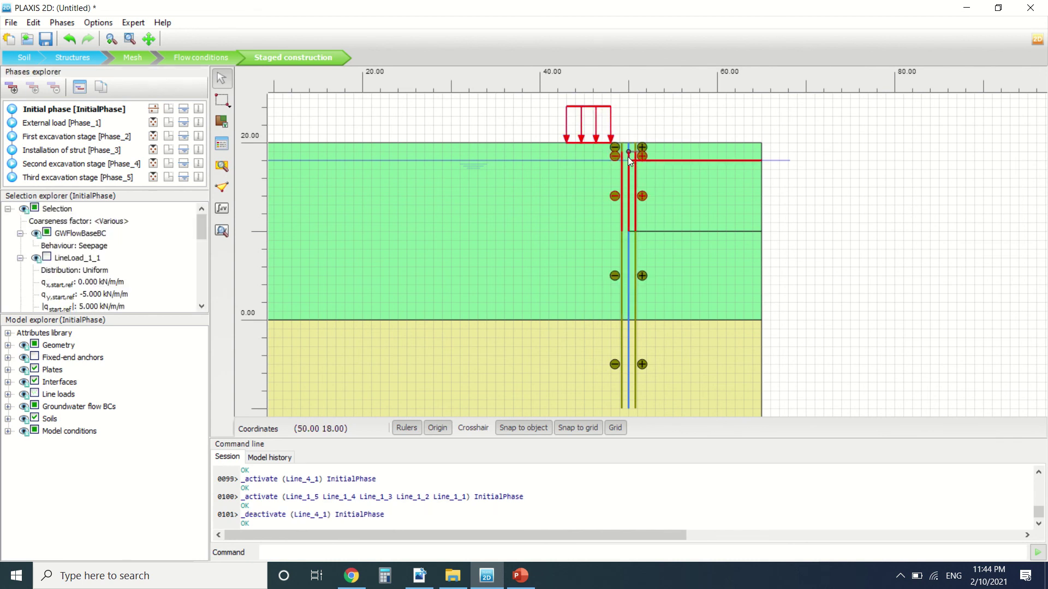
{"action": "right_click", "coordinate": [628, 156]}
{"action": "left_click", "coordinate": [665, 226]}
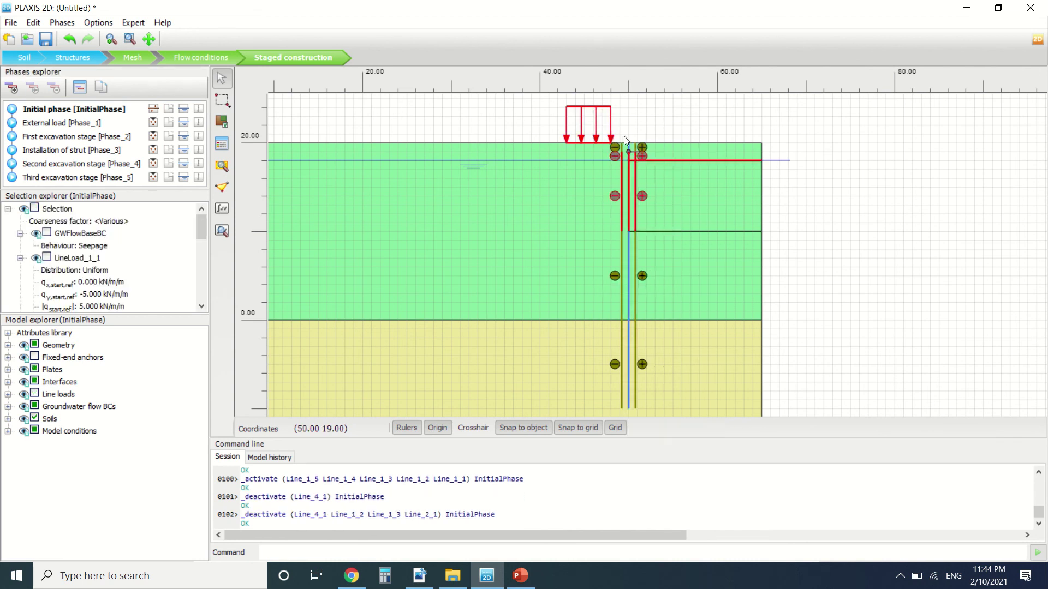
{"action": "scroll", "coordinate": [627, 143], "scroll_direction": "up", "scroll_amount": 5}
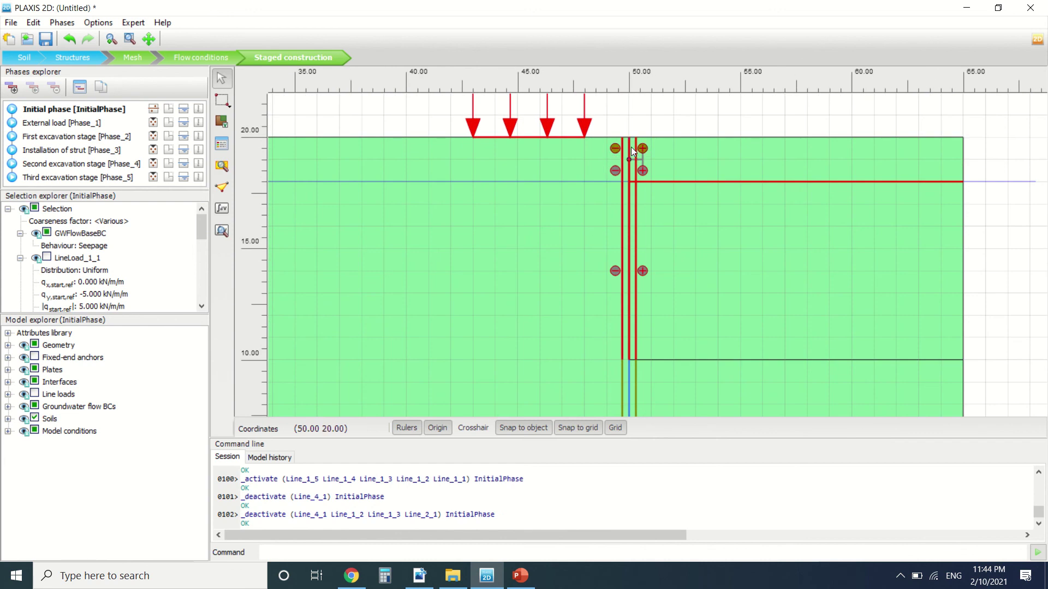
{"action": "key", "text": "Escape"}
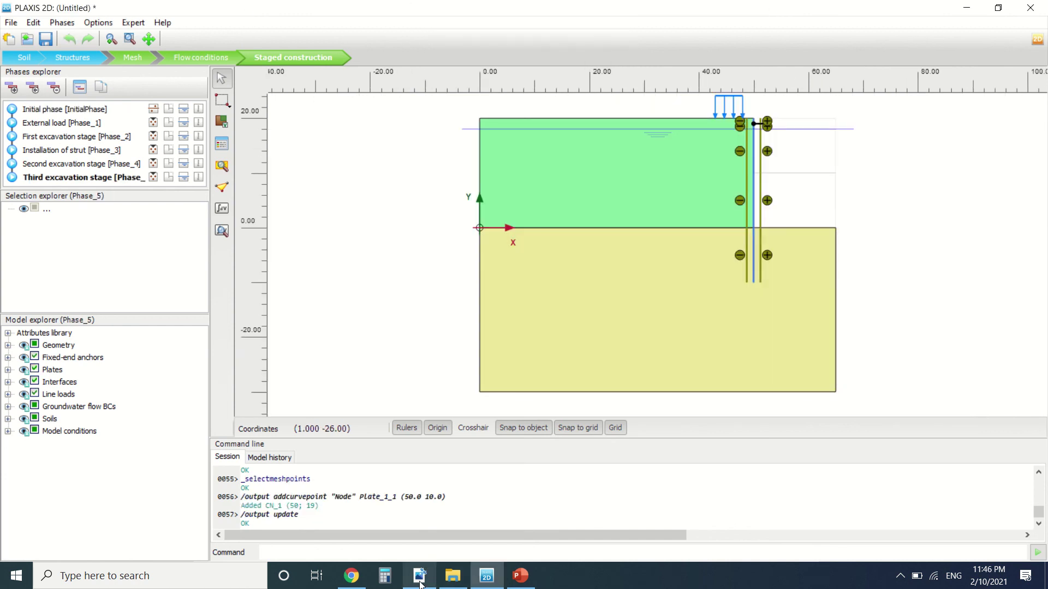
- Review the manual's instructions from Phase 2 through selecting curve points and calculating the project, and return to PLAXIS 2D
{"action": "left_click", "coordinate": [420, 576]}
{"action": "scroll", "coordinate": [422, 487], "scroll_direction": "down", "scroll_amount": 10}
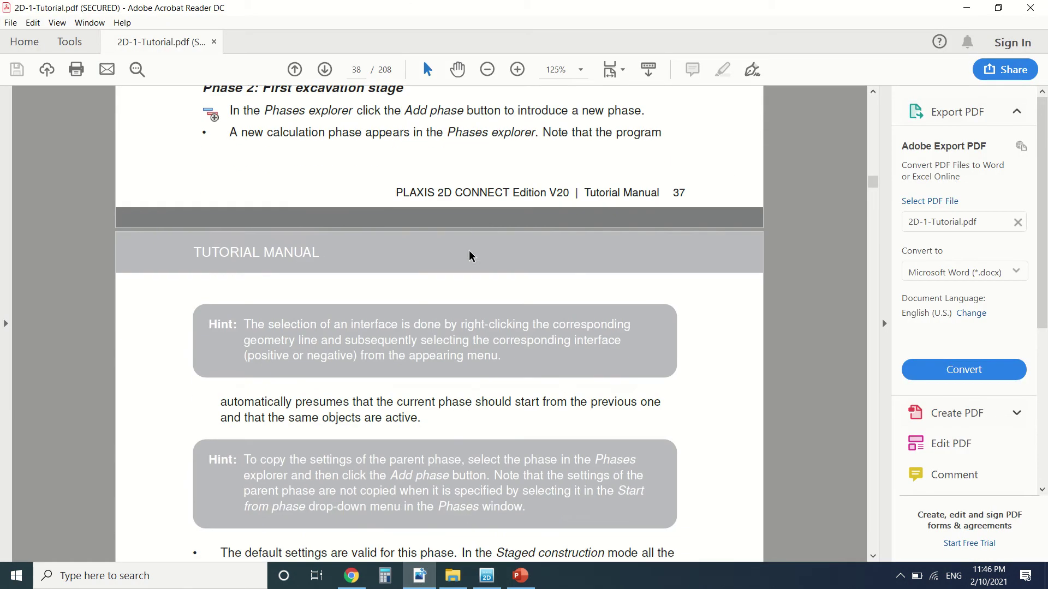
{"action": "scroll", "coordinate": [470, 257], "scroll_direction": "down", "scroll_amount": 8}
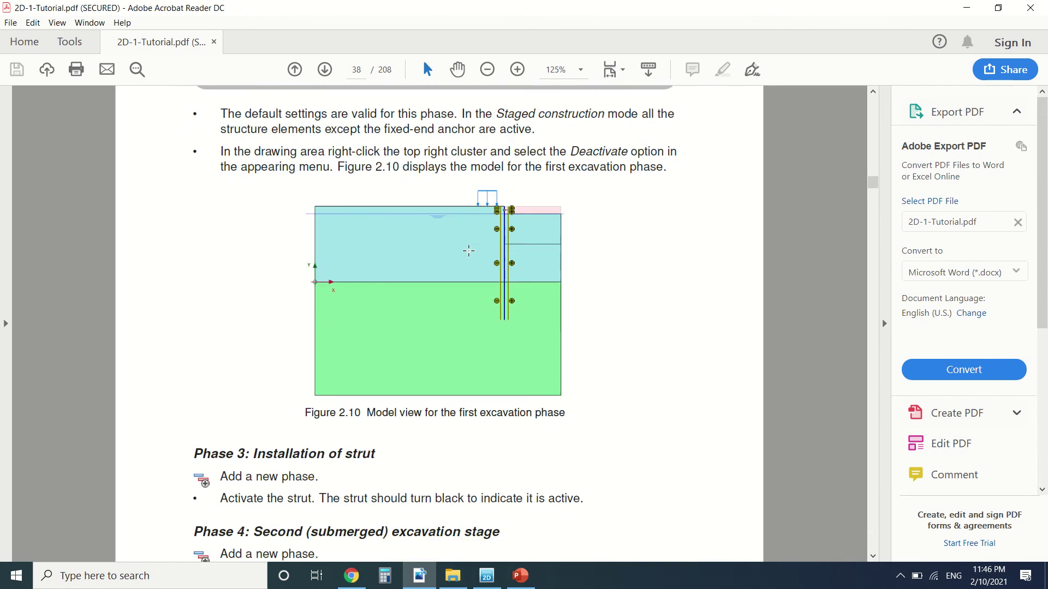
{"action": "scroll", "coordinate": [468, 251], "scroll_direction": "down", "scroll_amount": 12}
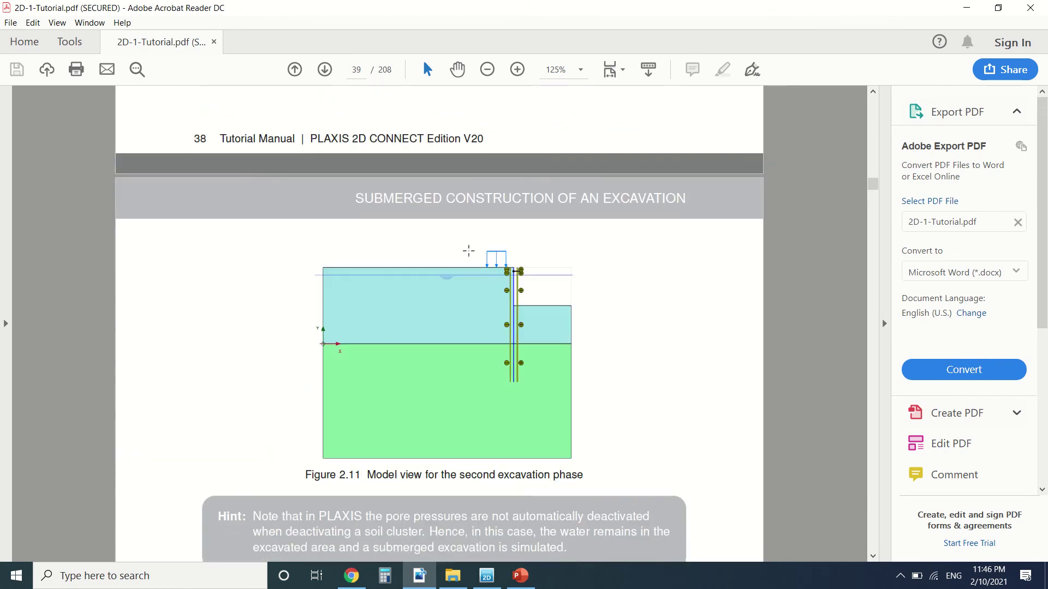
{"action": "scroll", "coordinate": [469, 251], "scroll_direction": "down", "scroll_amount": 12}
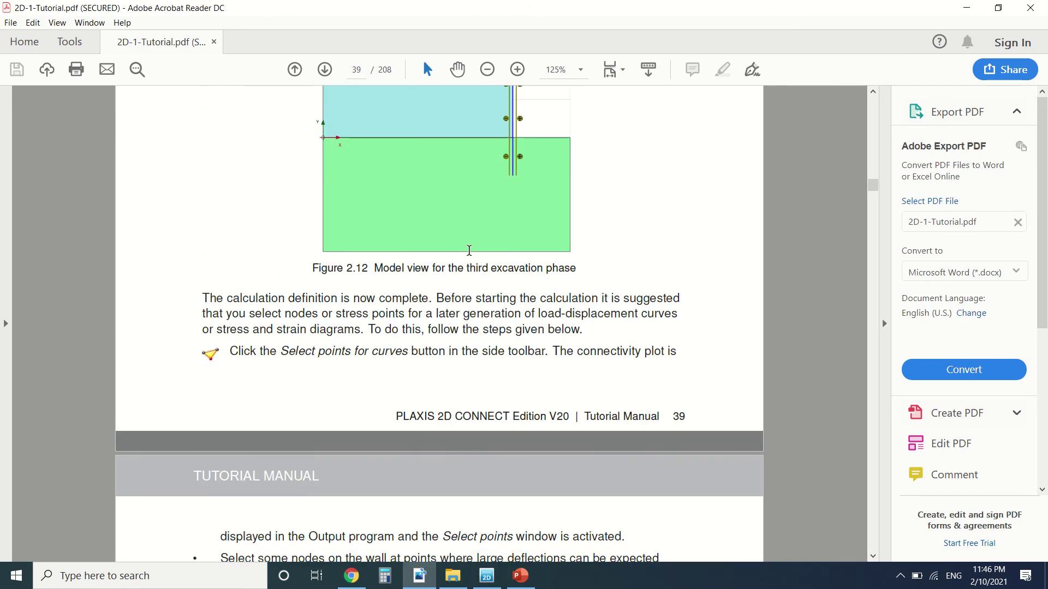
{"action": "scroll", "coordinate": [469, 250], "scroll_direction": "down", "scroll_amount": 10}
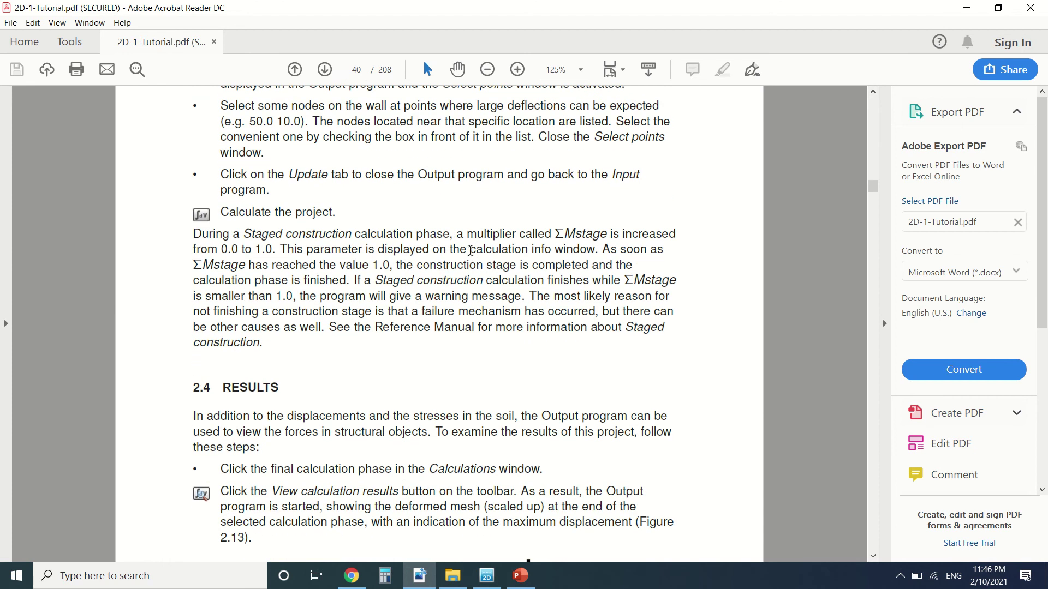
{"action": "scroll", "coordinate": [474, 249], "scroll_direction": "up", "scroll_amount": 8}
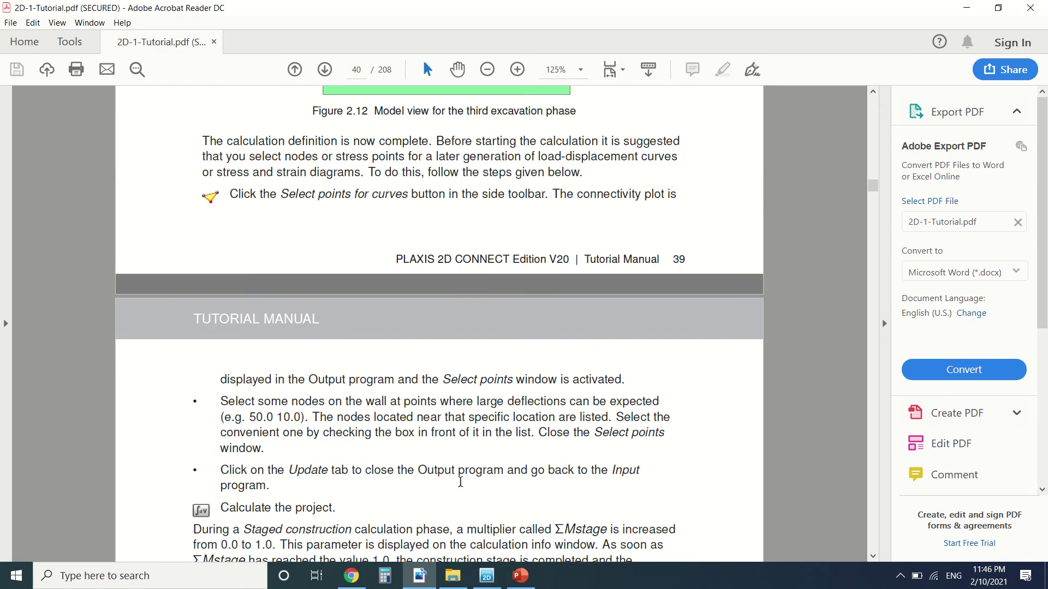
{"action": "left_click", "coordinate": [488, 573]}
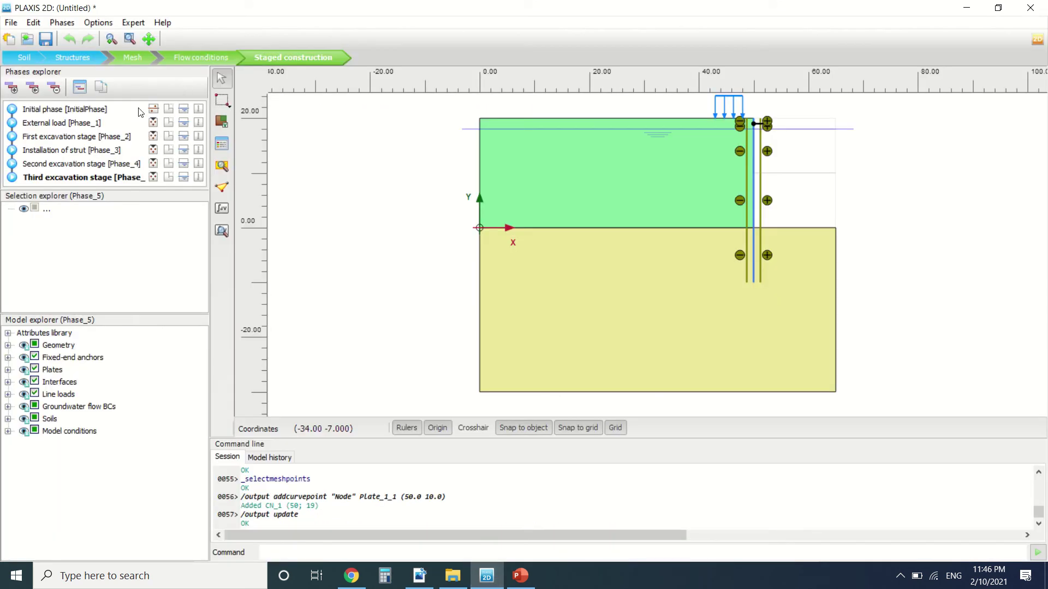
- Make the initial phase current and calculate all the marked construction phases
{"action": "left_click", "coordinate": [121, 110]}
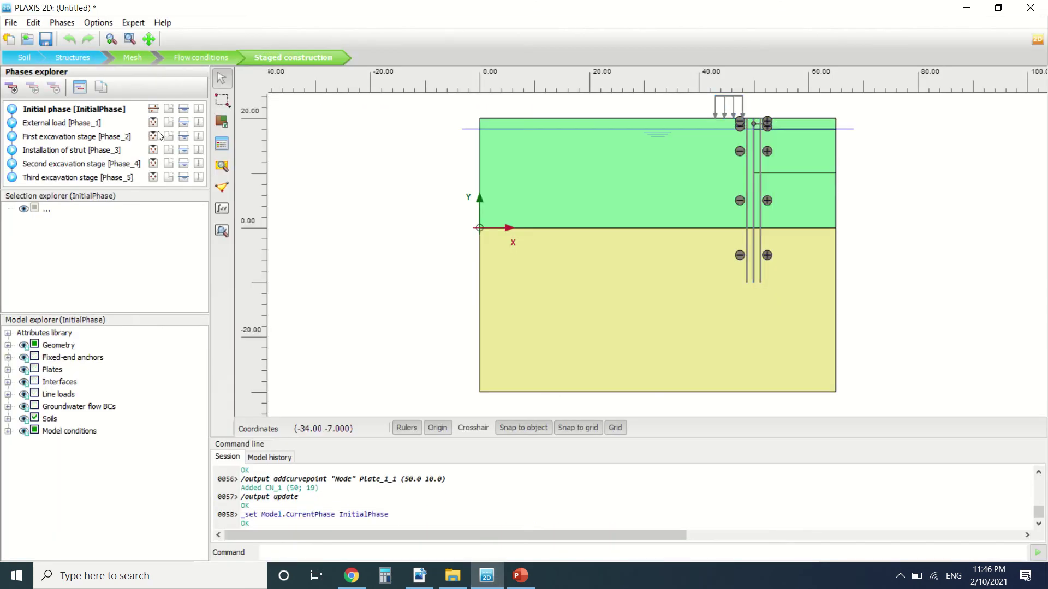
{"action": "left_click", "coordinate": [228, 210]}
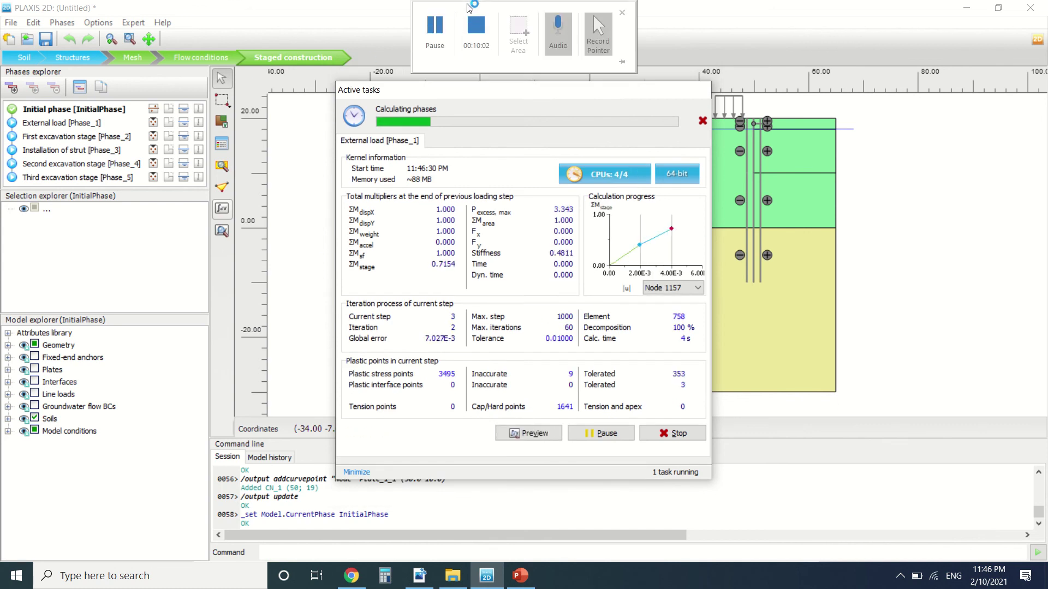
{"action": "left_click", "coordinate": [219, 211]}
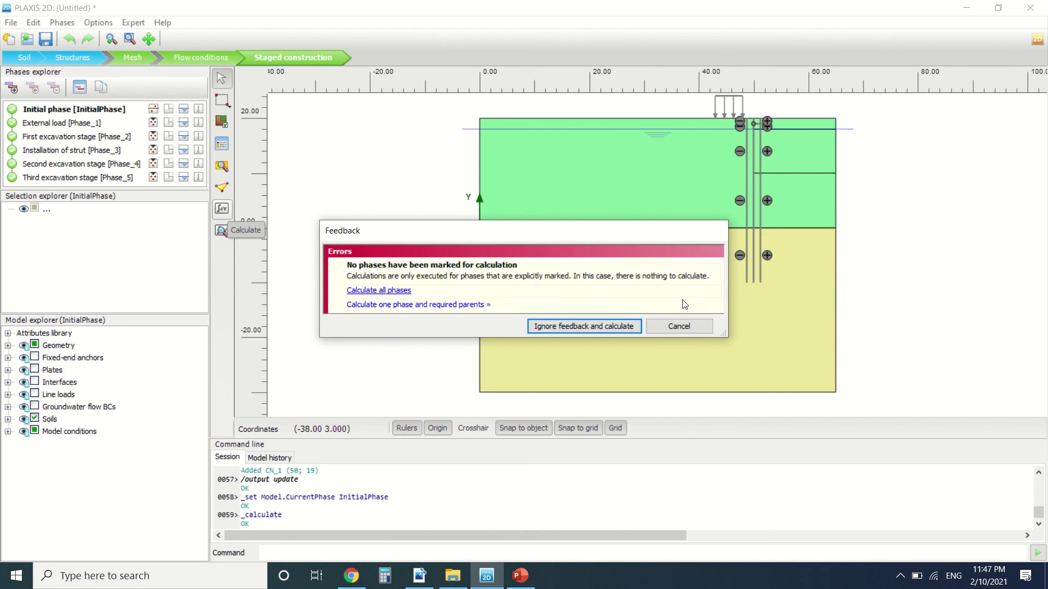
{"action": "left_click", "coordinate": [679, 325]}
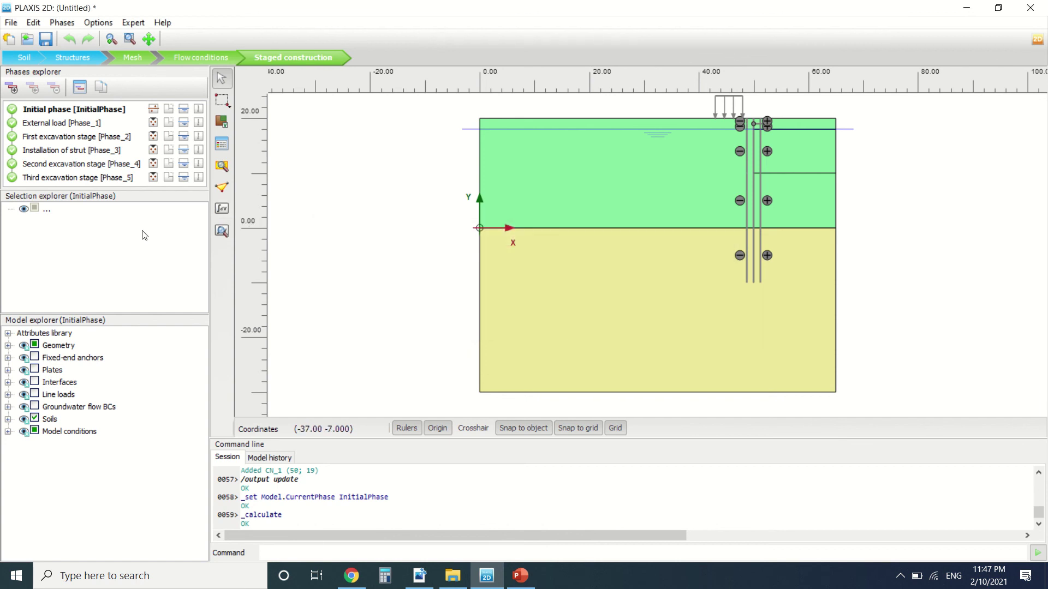
- Open the calculation results in PLAXIS 2D Output and view the deformed mesh for the External load, First excavation stage and Installation of strut phases
{"action": "left_click", "coordinate": [221, 234]}
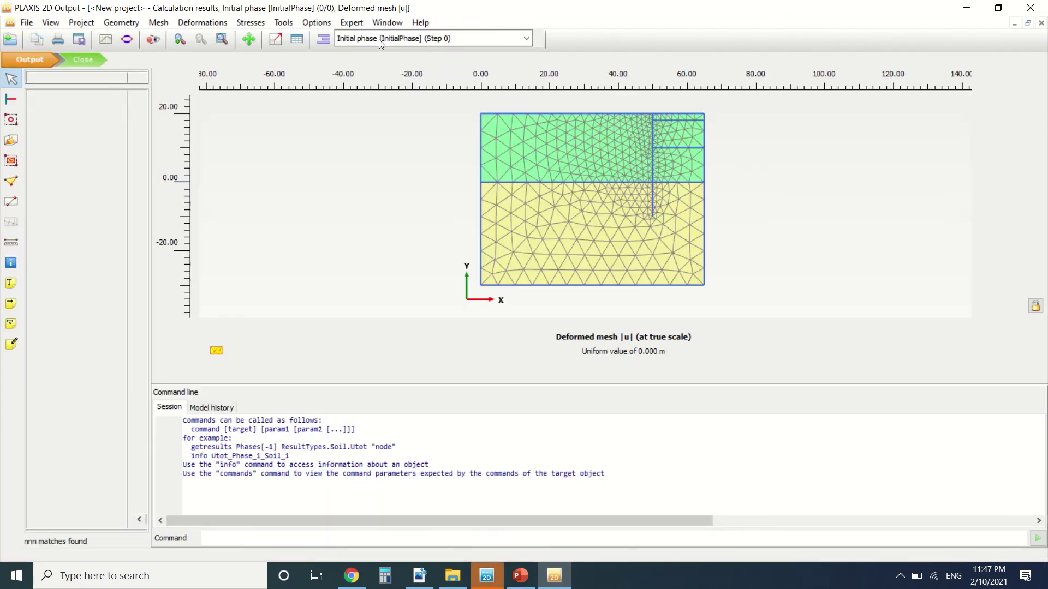
{"action": "left_click", "coordinate": [393, 41]}
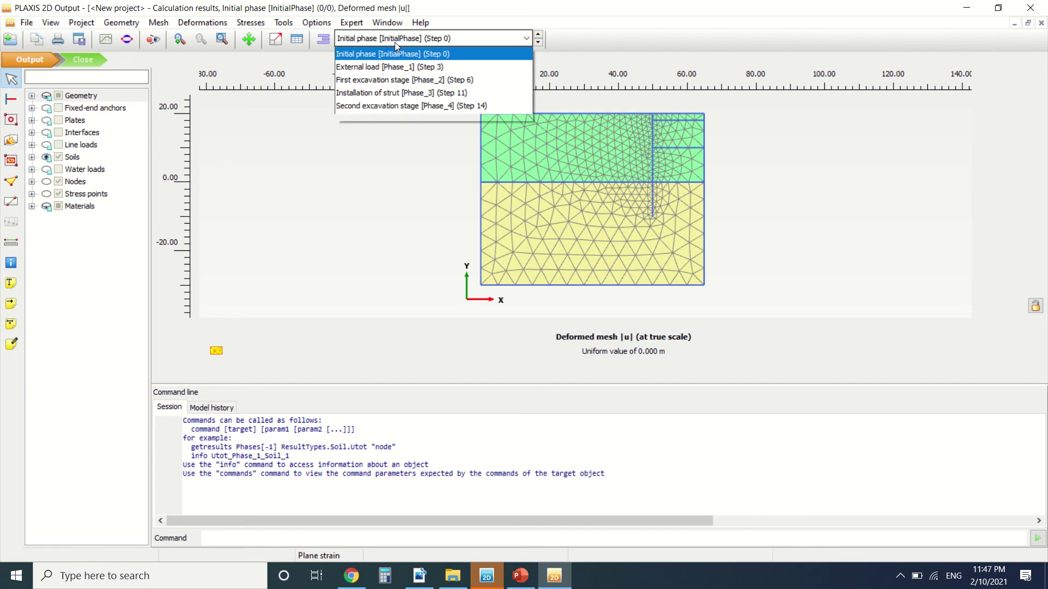
{"action": "left_click", "coordinate": [395, 66]}
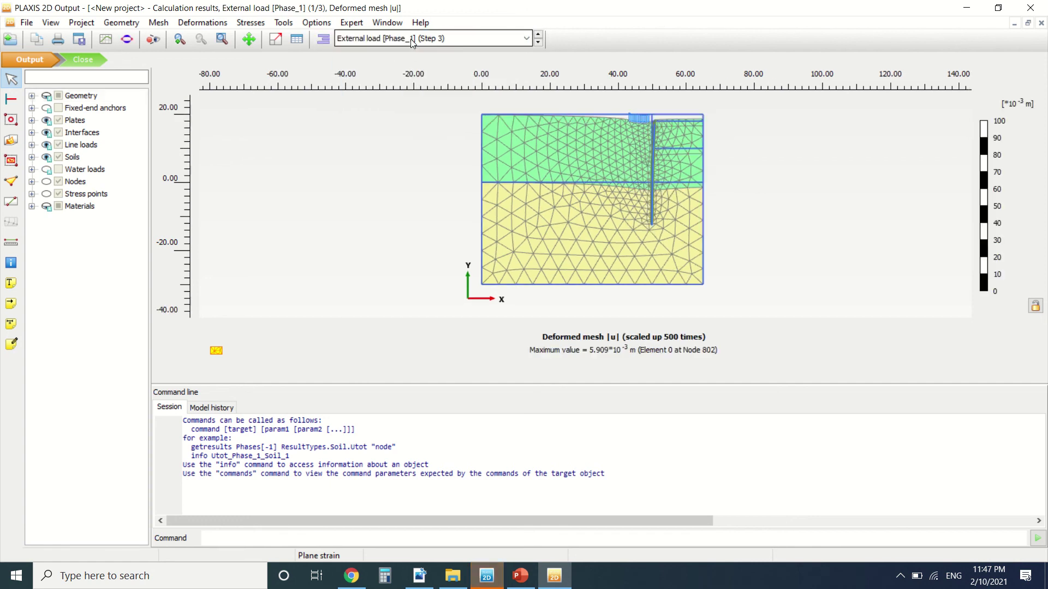
{"action": "left_click", "coordinate": [410, 38]}
{"action": "left_click", "coordinate": [405, 86]}
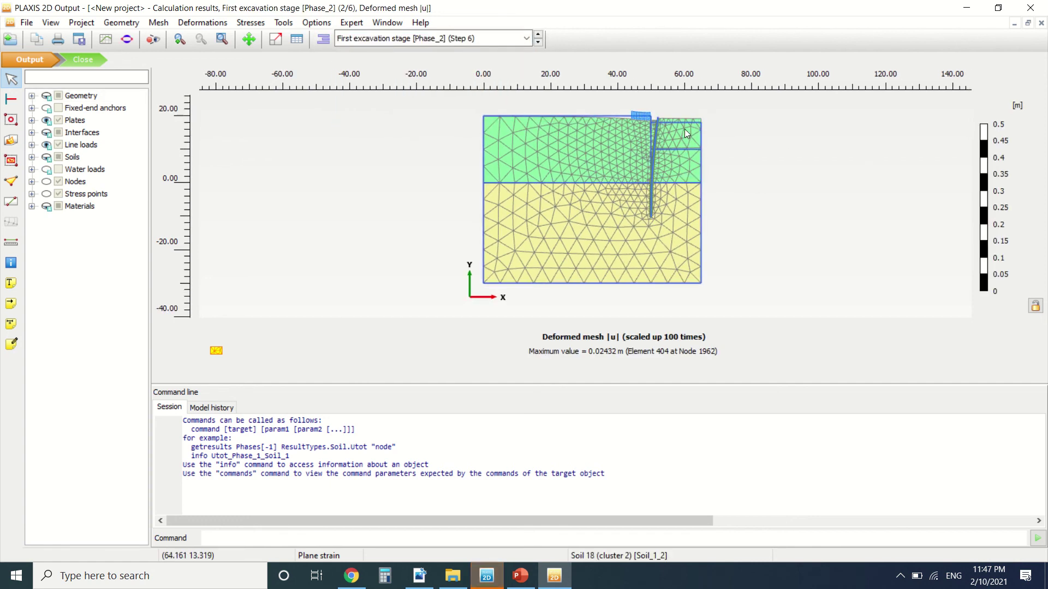
{"action": "left_click", "coordinate": [407, 44]}
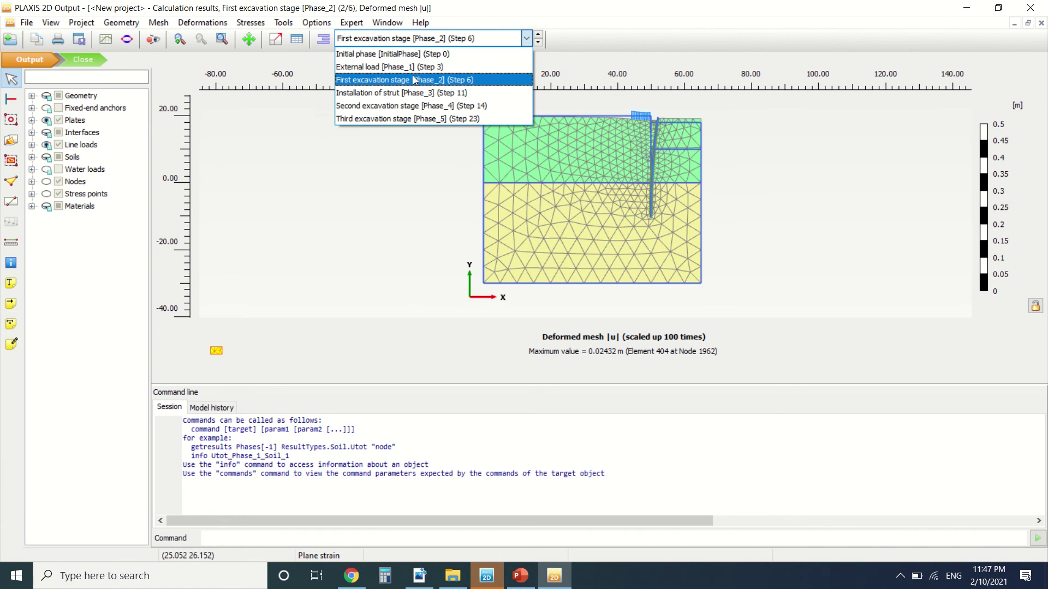
{"action": "left_click", "coordinate": [416, 93]}
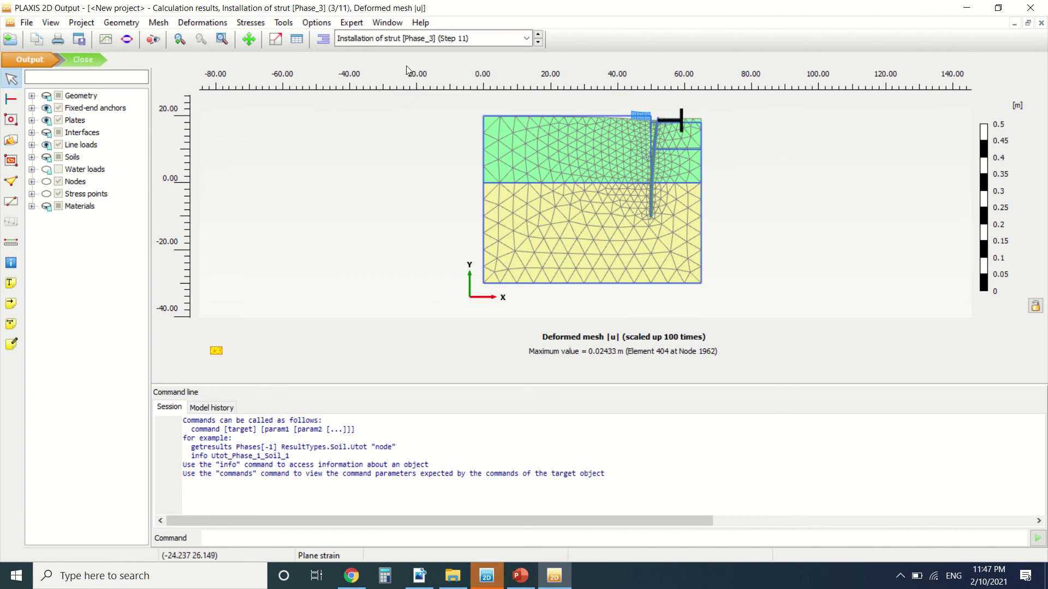
- Display the deformed mesh of the Third excavation stage and examine the wall and the excavation bottom up close
{"action": "left_click", "coordinate": [473, 43]}
{"action": "left_click", "coordinate": [478, 113]}
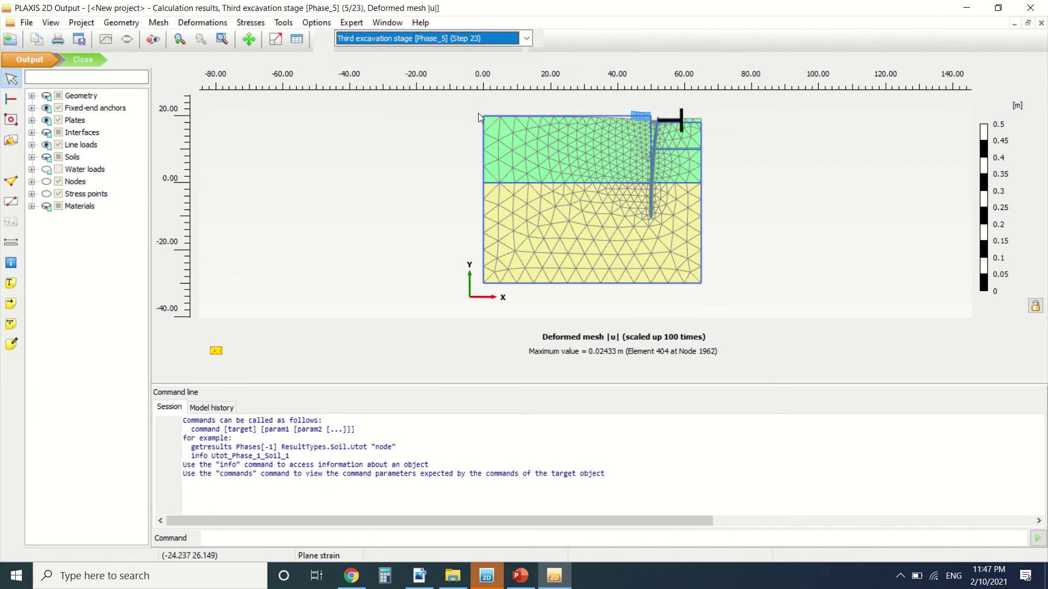
{"action": "scroll", "coordinate": [632, 164], "scroll_direction": "up", "scroll_amount": 5}
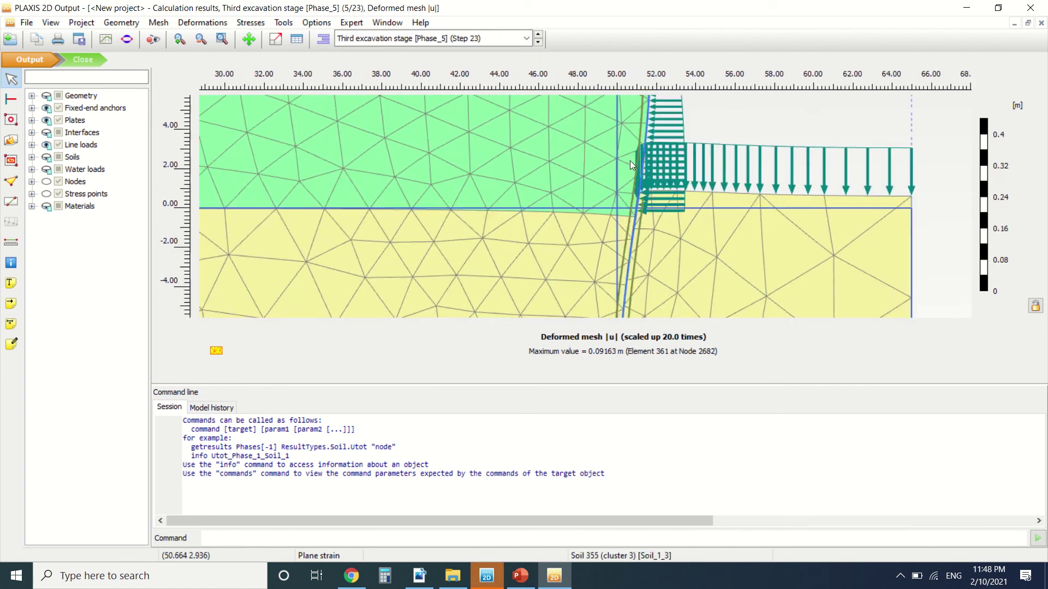
{"action": "scroll", "coordinate": [684, 290], "scroll_direction": "down", "scroll_amount": 6}
{"action": "scroll", "coordinate": [647, 210], "scroll_direction": "up", "scroll_amount": 6}
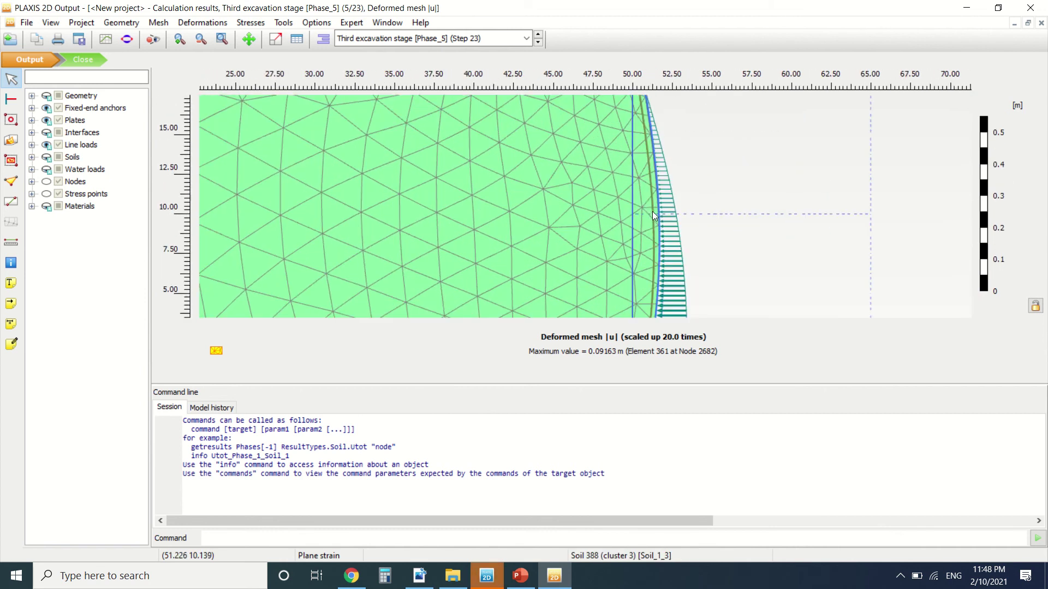
{"action": "scroll", "coordinate": [344, 120], "scroll_direction": "down", "scroll_amount": 3}
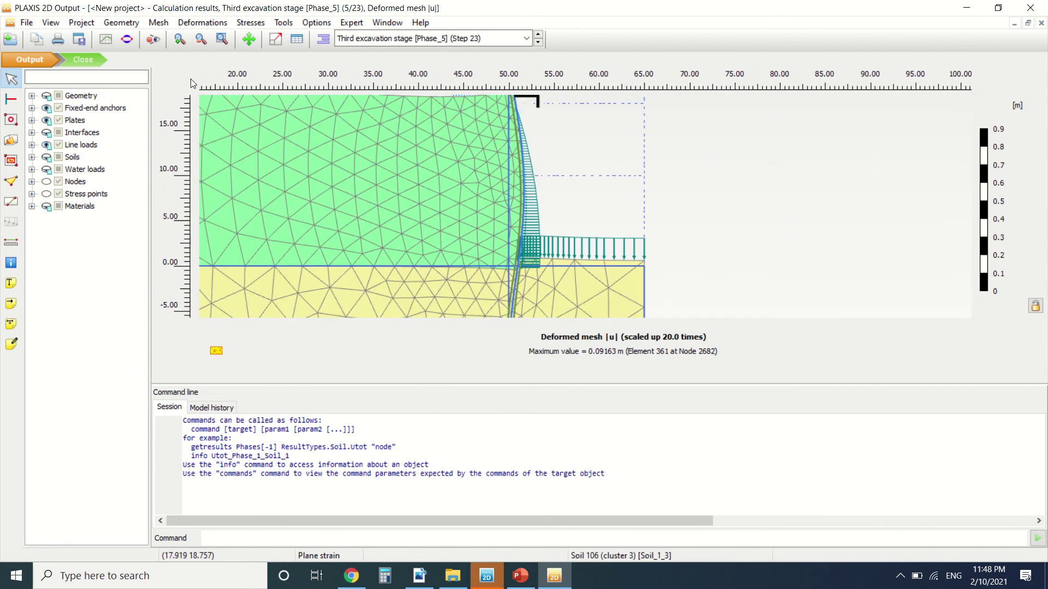
- Display the total displacements |u| for the Third excavation stage as arrows and examine them near the wall
{"action": "left_click", "coordinate": [210, 25]}
{"action": "mouse_move", "coordinate": [258, 62]}
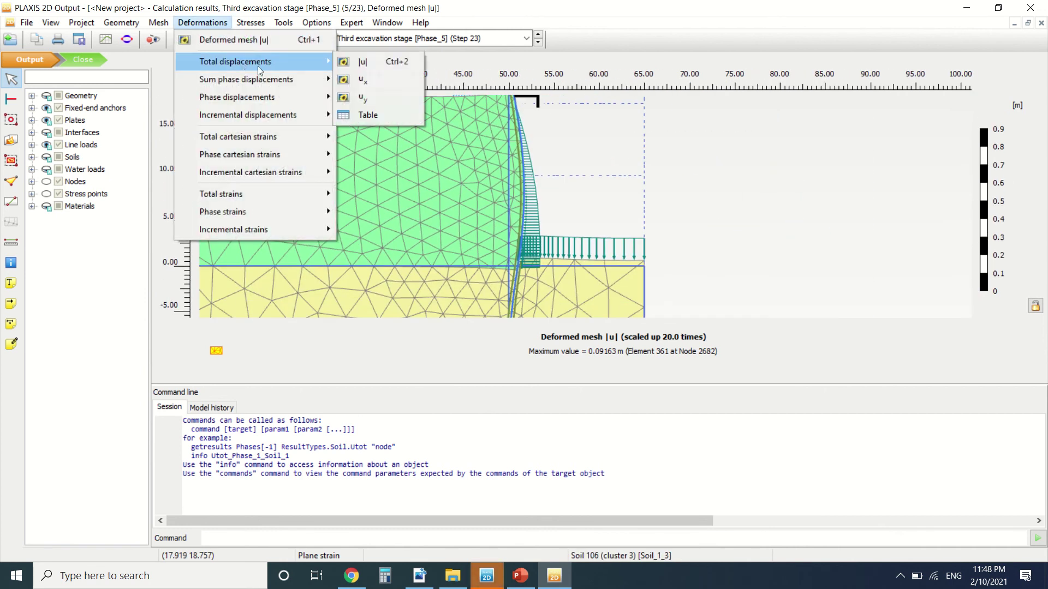
{"action": "left_click", "coordinate": [344, 64]}
{"action": "scroll", "coordinate": [590, 231], "scroll_direction": "down", "scroll_amount": 3}
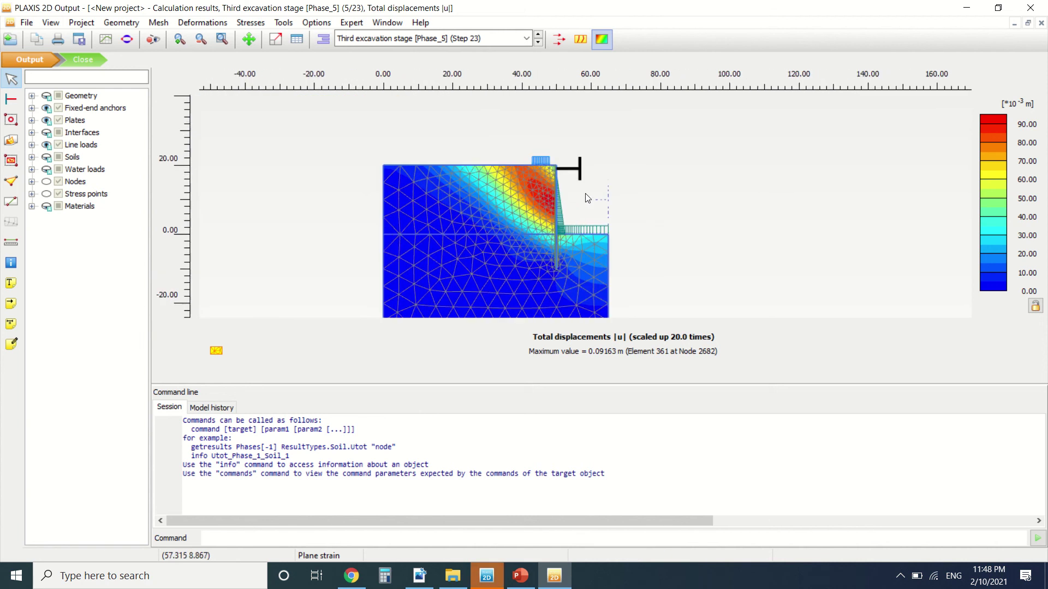
{"action": "left_click", "coordinate": [558, 39]}
{"action": "scroll", "coordinate": [552, 146], "scroll_direction": "up", "scroll_amount": 3}
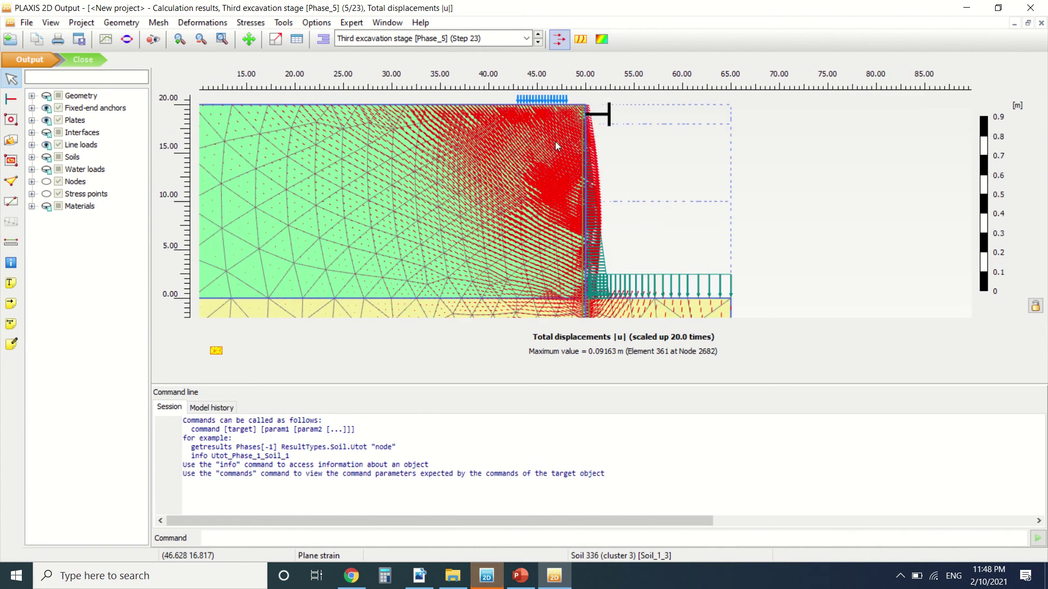
{"action": "scroll", "coordinate": [487, 132], "scroll_direction": "up", "scroll_amount": 6}
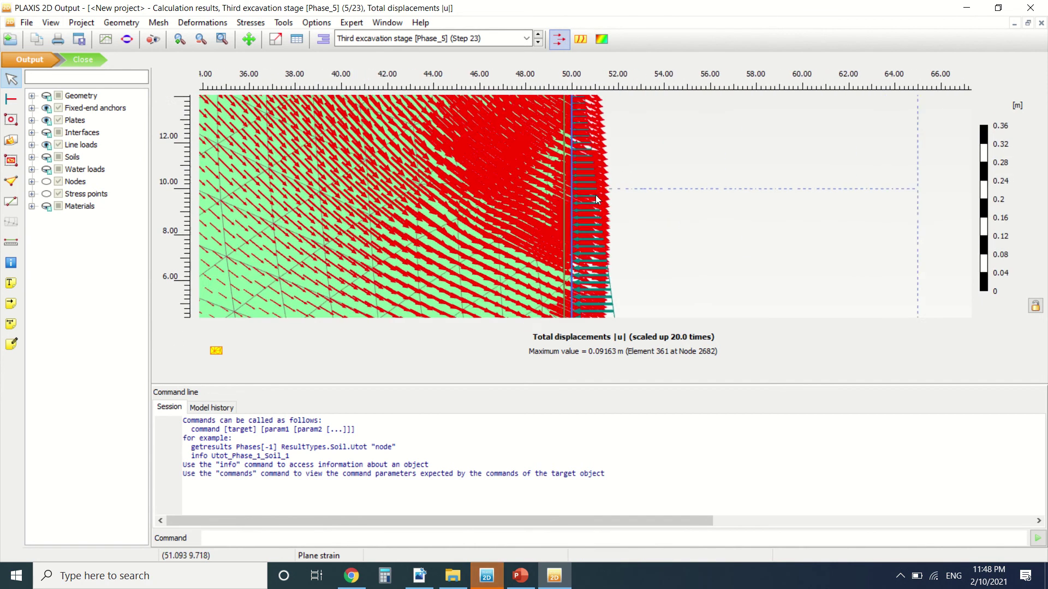
- Open the diaphragm wall plate's own results for the Third excavation stage and display its bending moments M
{"action": "double_click", "coordinate": [525, 187]}
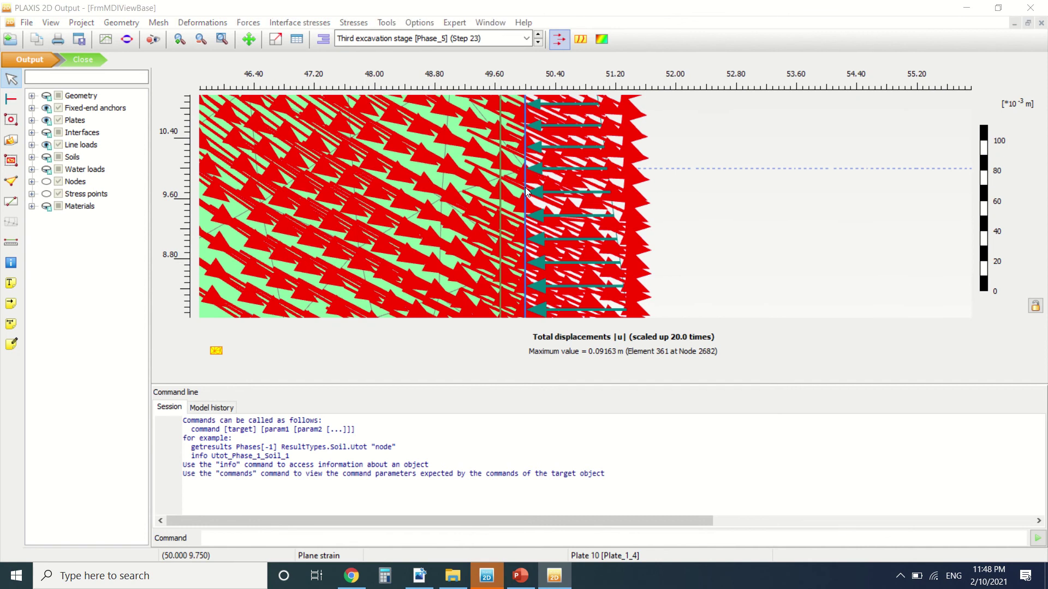
{"action": "scroll", "coordinate": [700, 119], "scroll_direction": "up", "scroll_amount": 3}
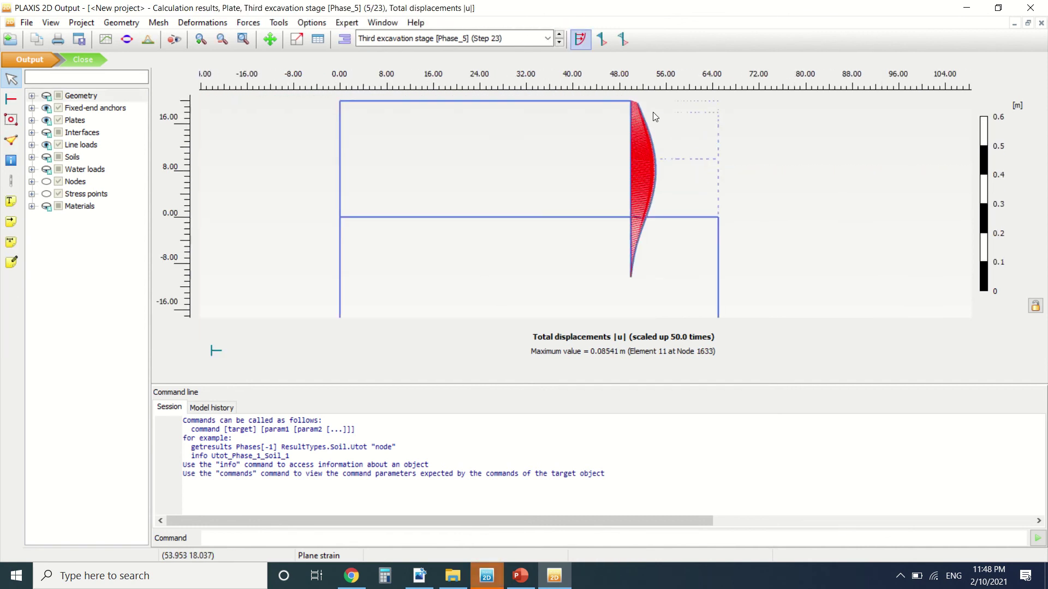
{"action": "scroll", "coordinate": [641, 113], "scroll_direction": "down", "scroll_amount": 4}
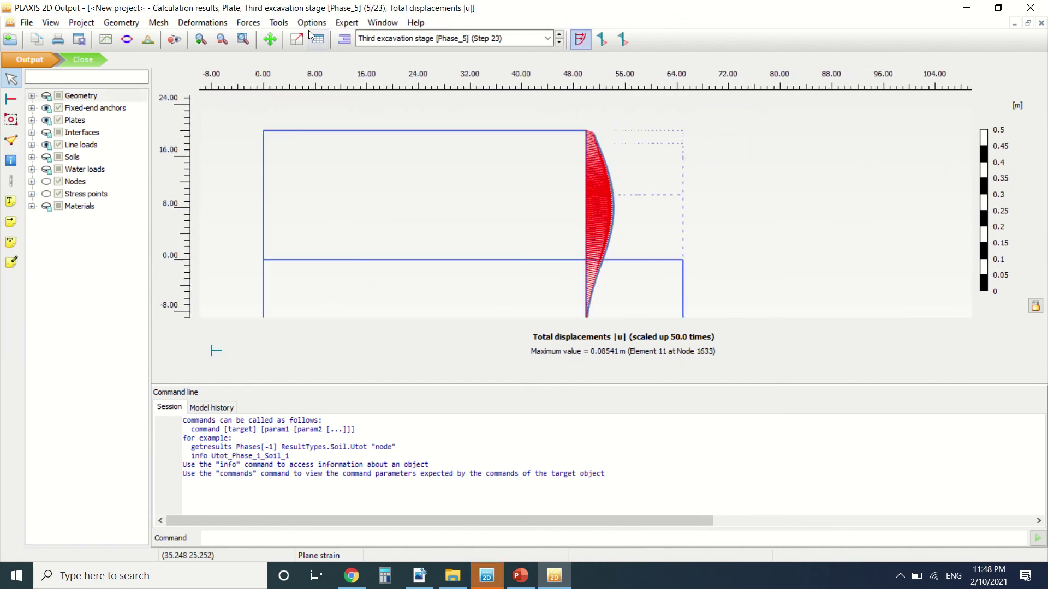
{"action": "left_click", "coordinate": [249, 22]}
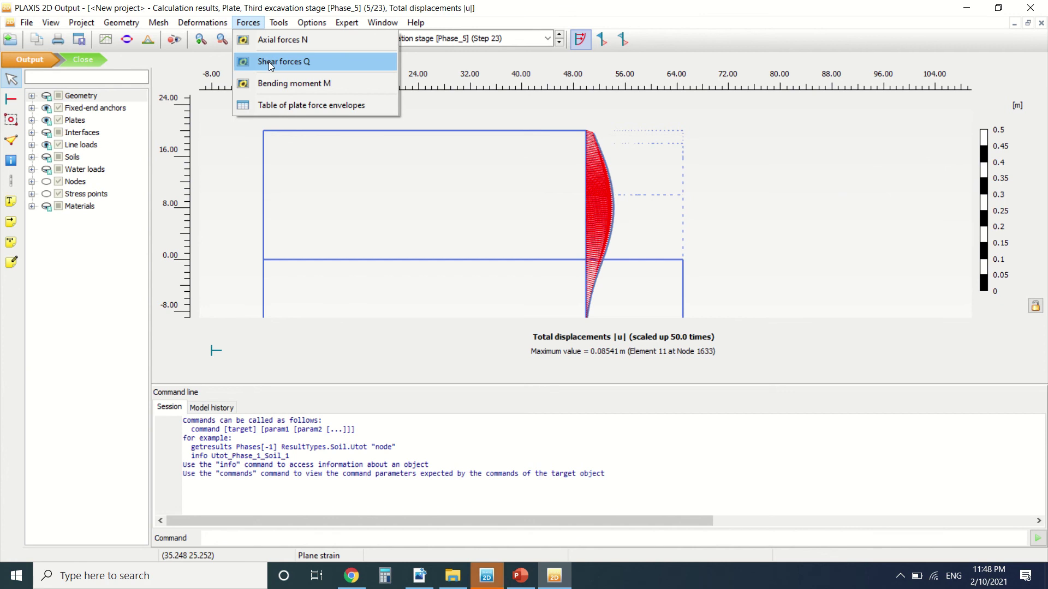
{"action": "left_click", "coordinate": [278, 79]}
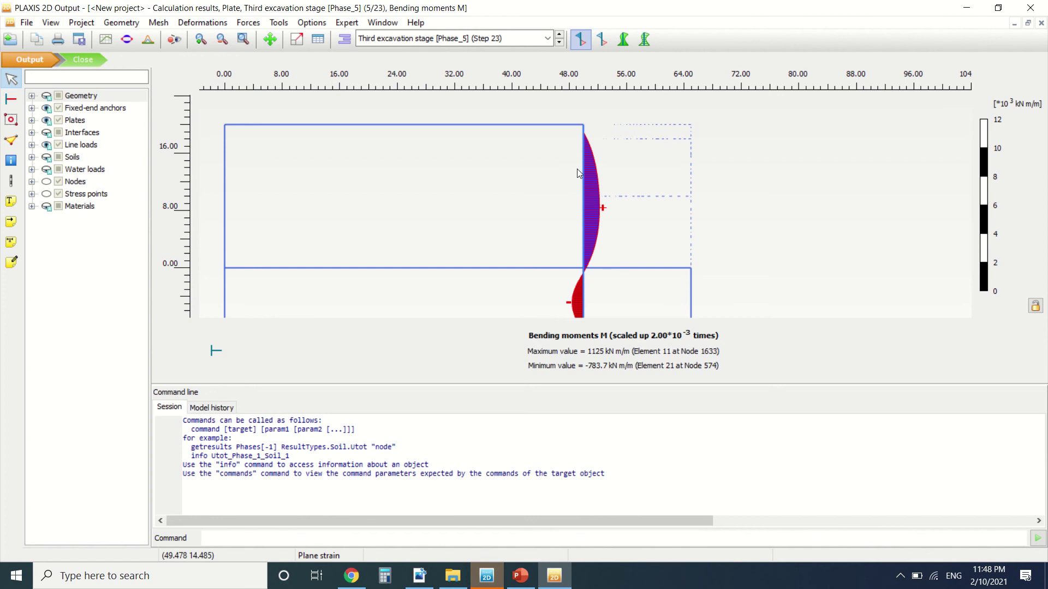
- Examine the bending moment diagram along the full length of the diaphragm wall
{"action": "scroll", "coordinate": [530, 166], "scroll_direction": "down", "scroll_amount": 3}
{"action": "scroll", "coordinate": [587, 224], "scroll_direction": "up", "scroll_amount": 3}
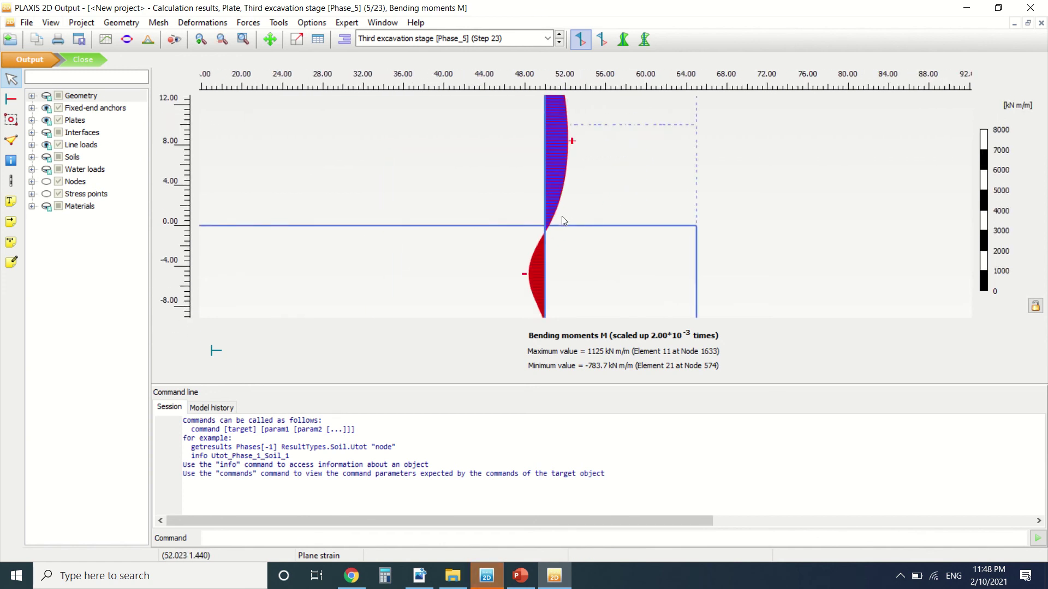
{"action": "scroll", "coordinate": [532, 189], "scroll_direction": "down", "scroll_amount": 2}
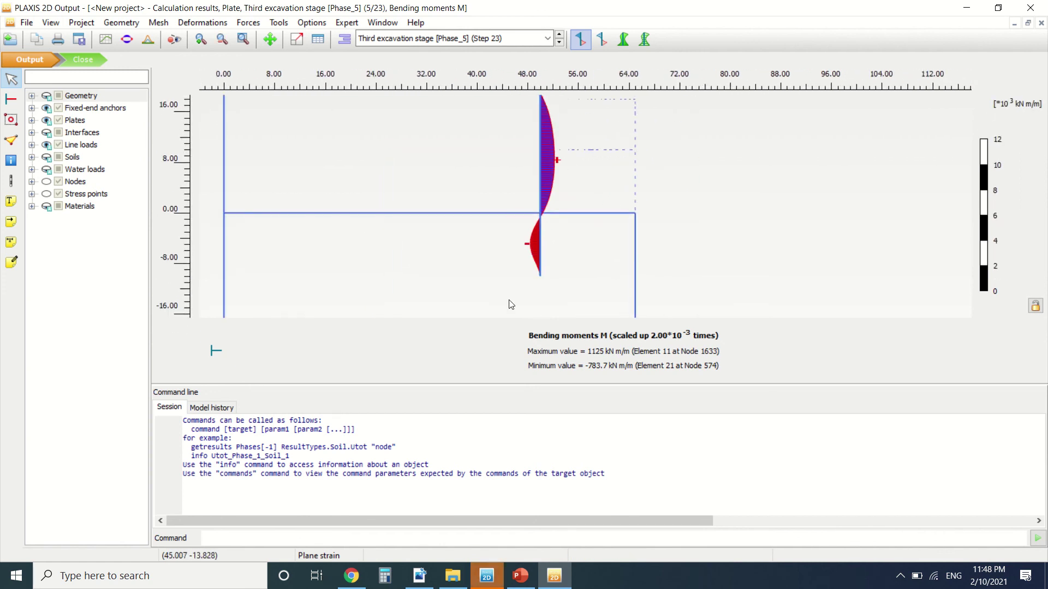
- Switch to the PLAXIS 2D input model to inspect the wall and the second excavation cluster beside it, then return to PLAXIS 2D Output
{"action": "left_click", "coordinate": [486, 576]}
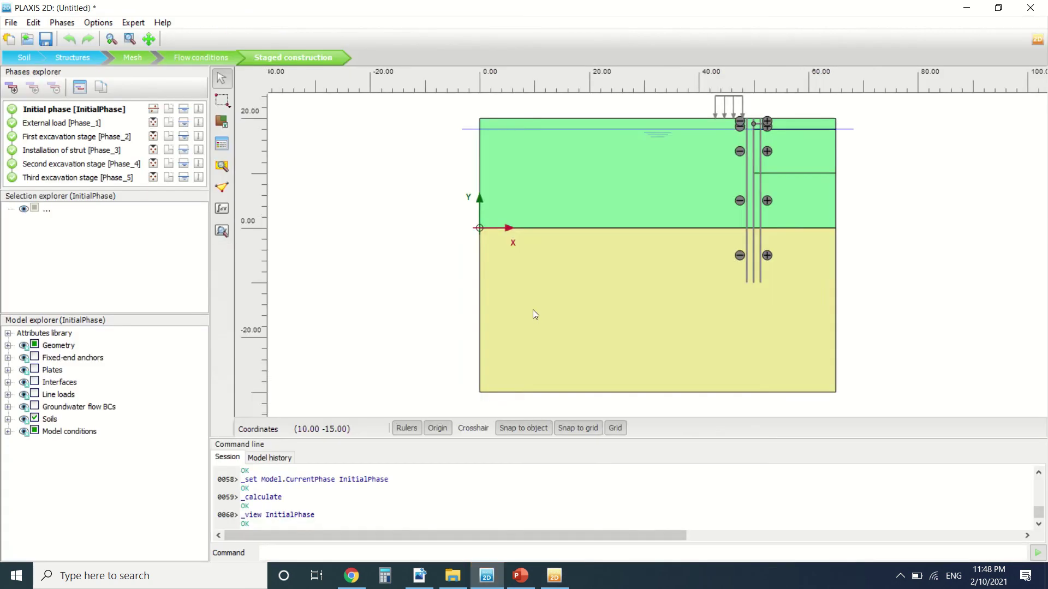
{"action": "scroll", "coordinate": [769, 192], "scroll_direction": "up", "scroll_amount": 2}
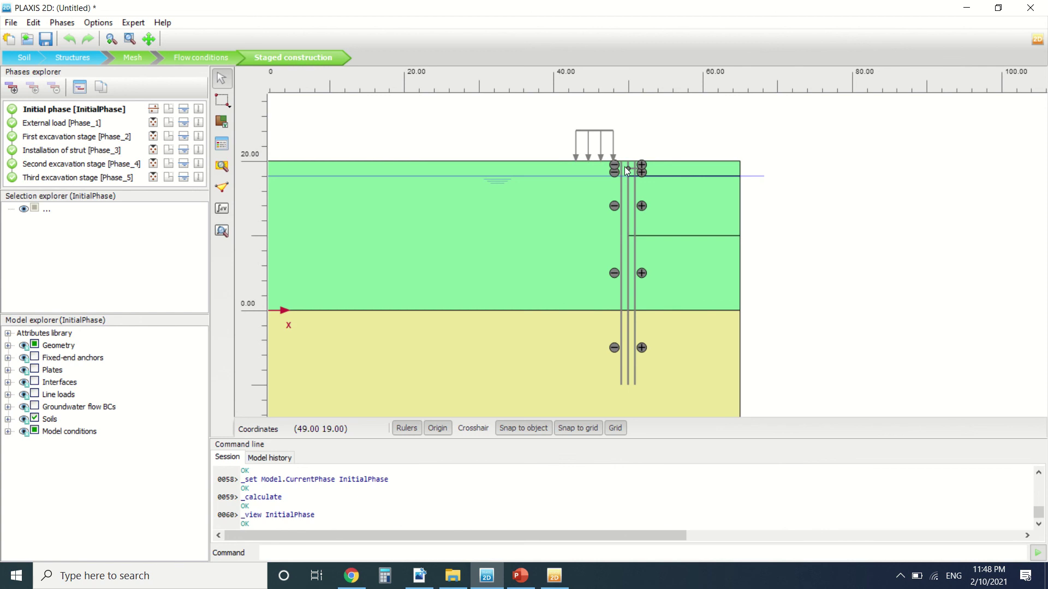
{"action": "left_click", "coordinate": [646, 201]}
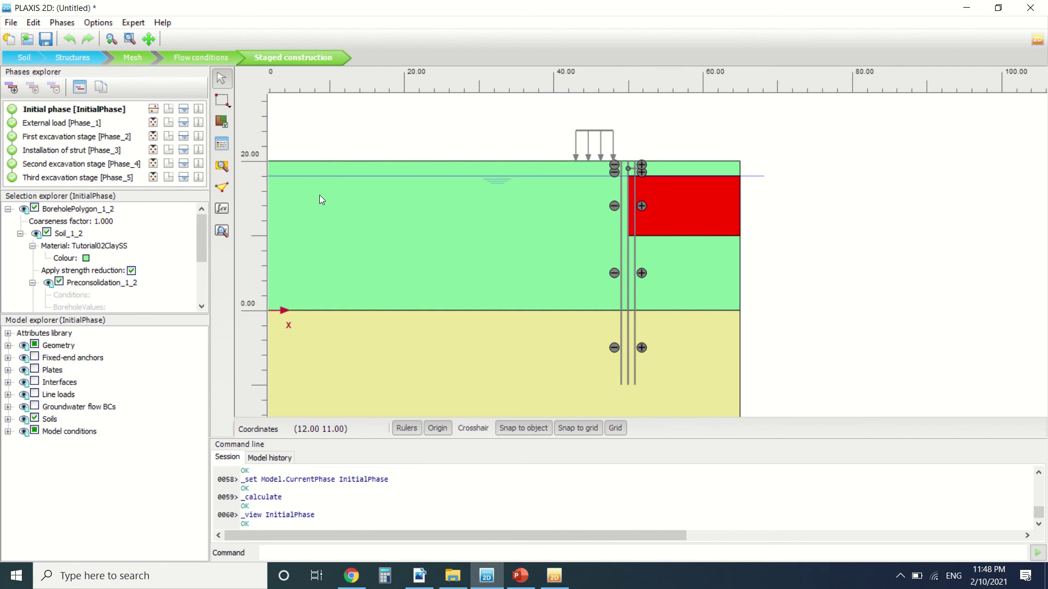
{"action": "left_click", "coordinate": [564, 583]}
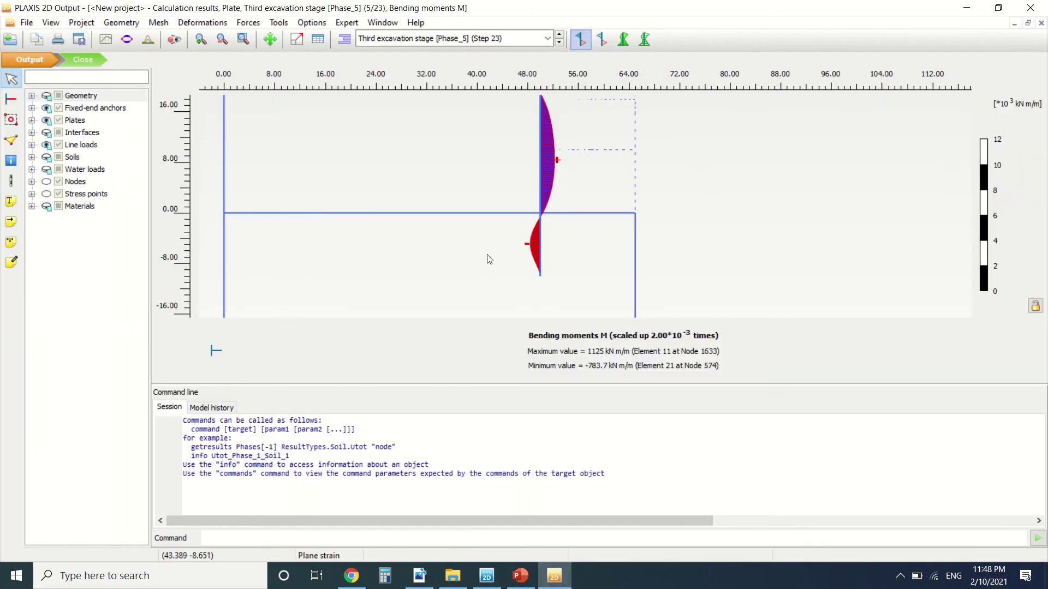
- Display the shear forces Q in the diaphragm wall for the Third excavation stage
{"action": "scroll", "coordinate": [489, 257], "scroll_direction": "down", "scroll_amount": 3}
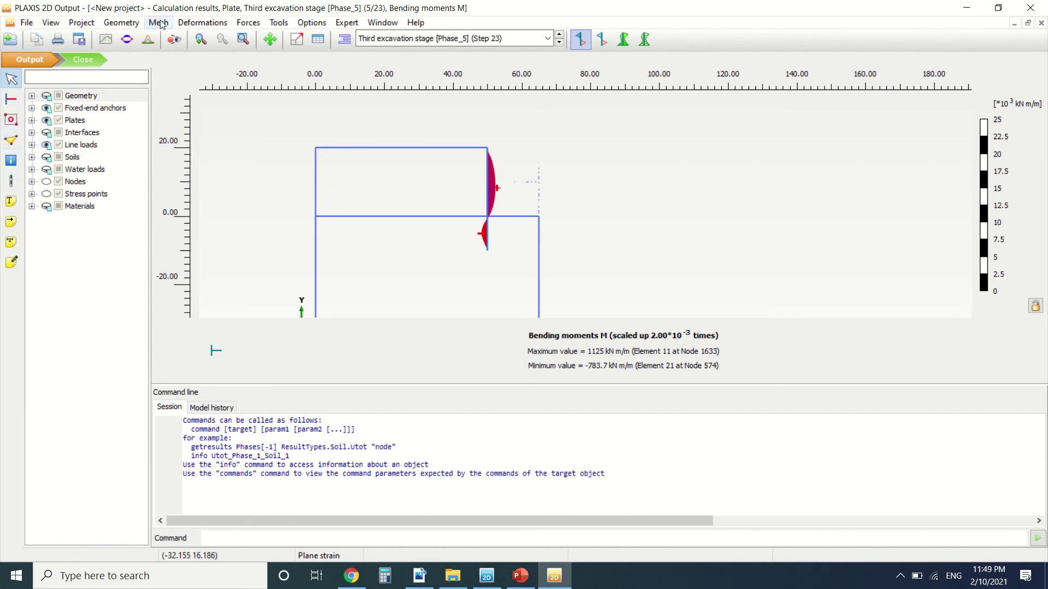
{"action": "left_click", "coordinate": [248, 24]}
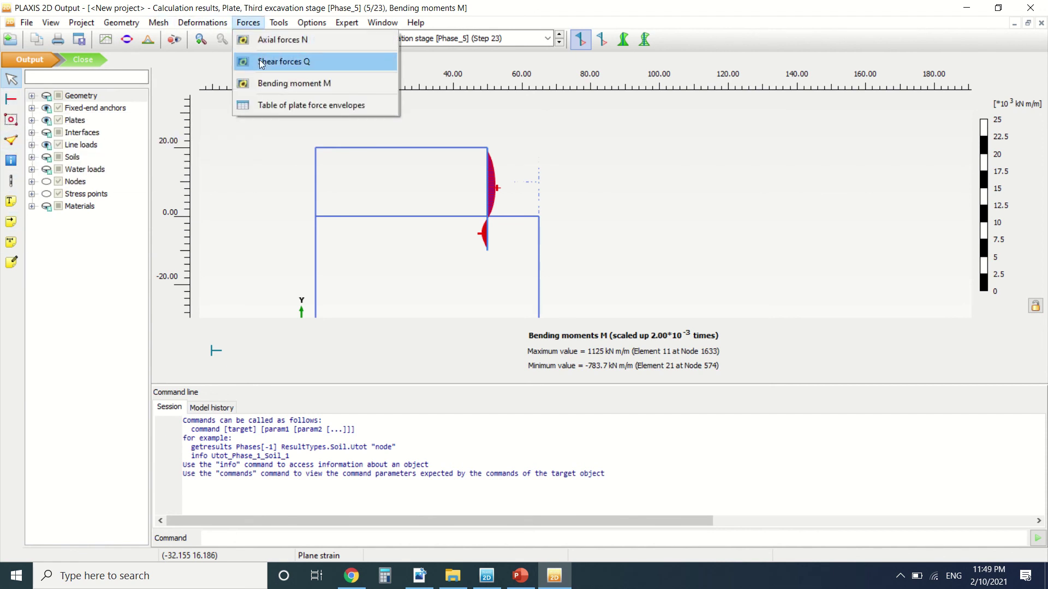
{"action": "left_click", "coordinate": [259, 61]}
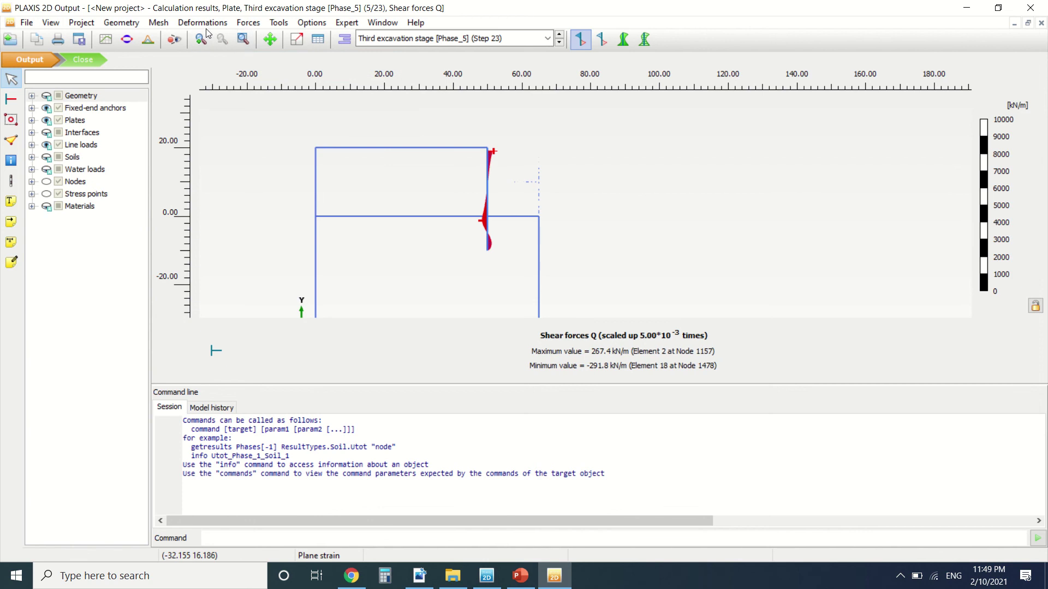
- Start a new curve in the Curves manager with the total displacements |u| of Node 1157 (50.000; 19.000) on the X-axis
{"action": "left_click", "coordinate": [107, 40]}
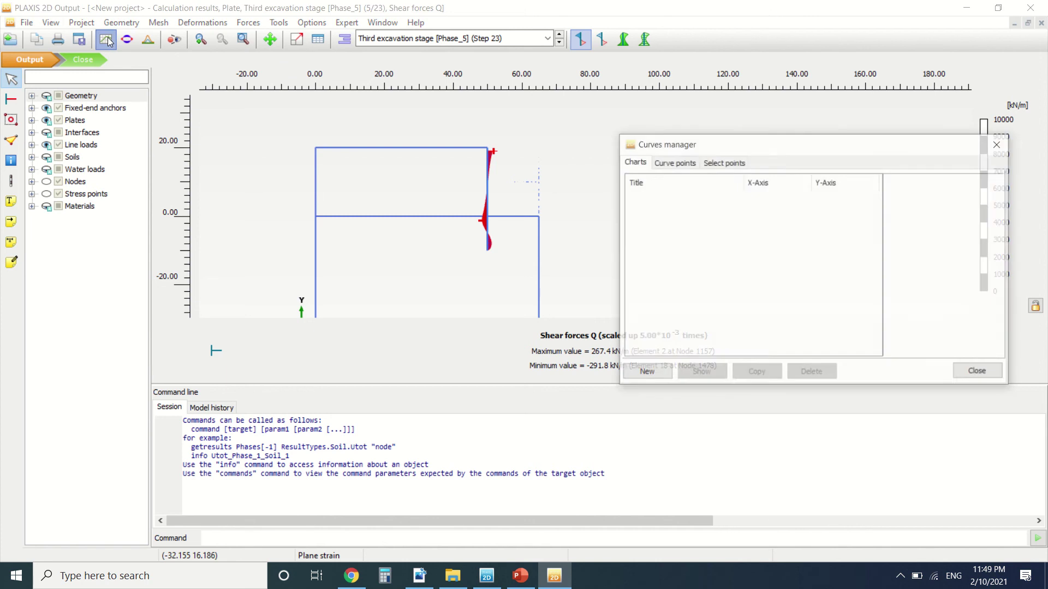
{"action": "left_click", "coordinate": [646, 373]}
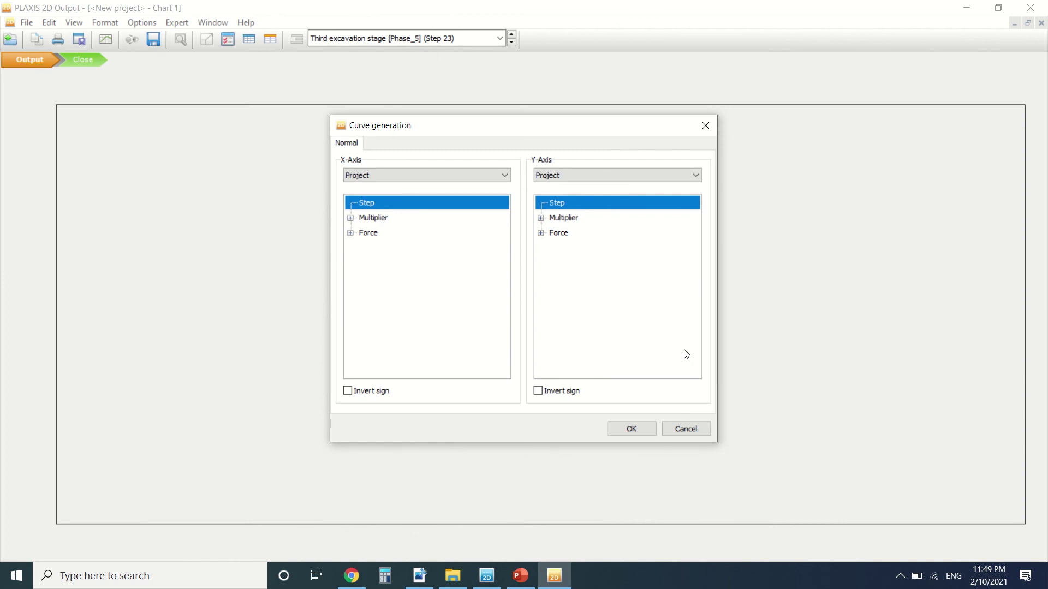
{"action": "left_click", "coordinate": [502, 173]}
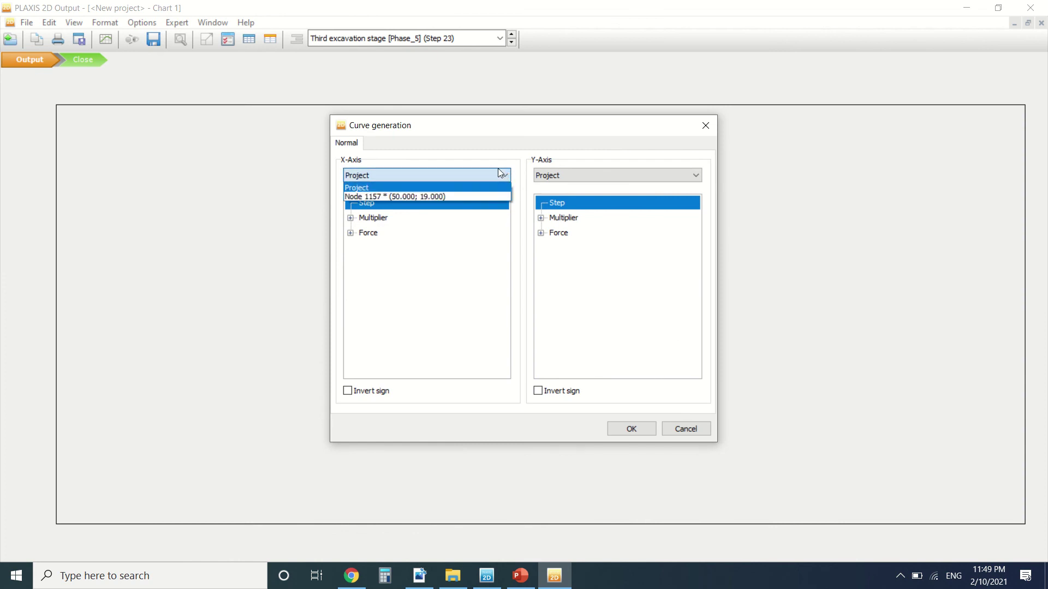
{"action": "left_click", "coordinate": [440, 197]}
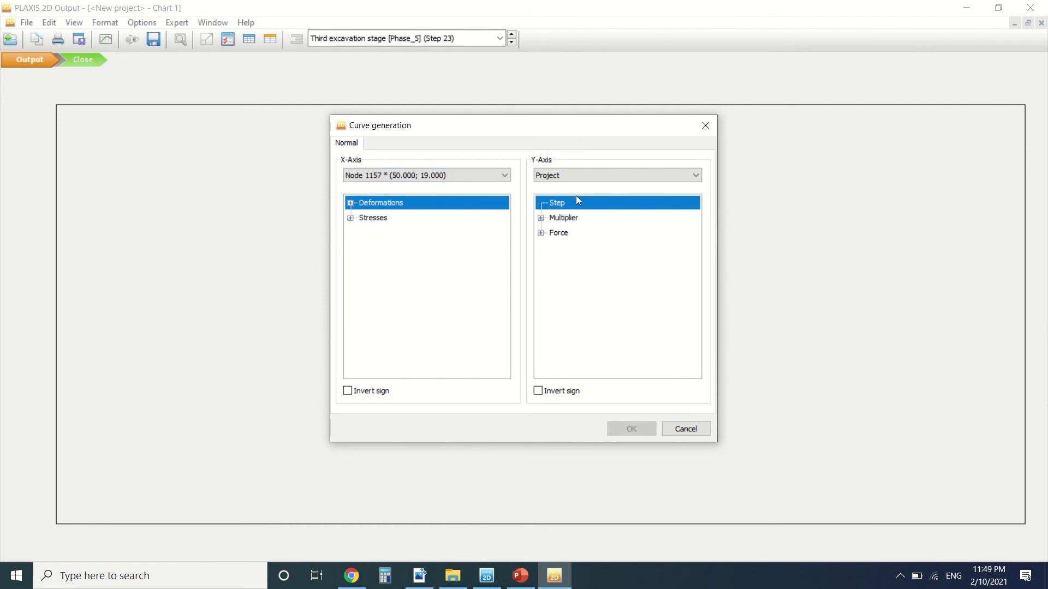
{"action": "left_click", "coordinate": [586, 176]}
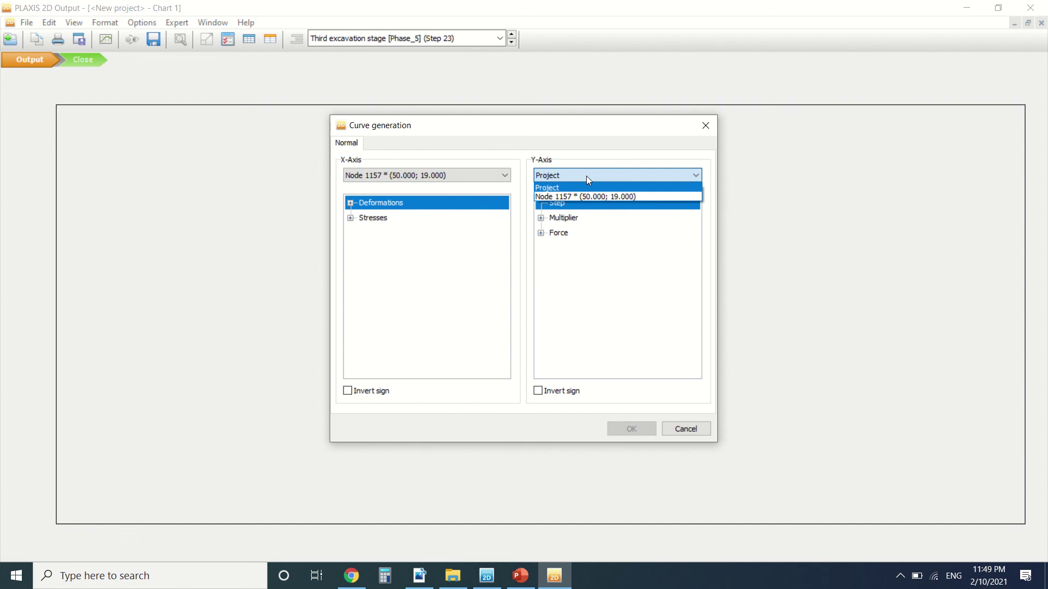
{"action": "left_click", "coordinate": [351, 204]}
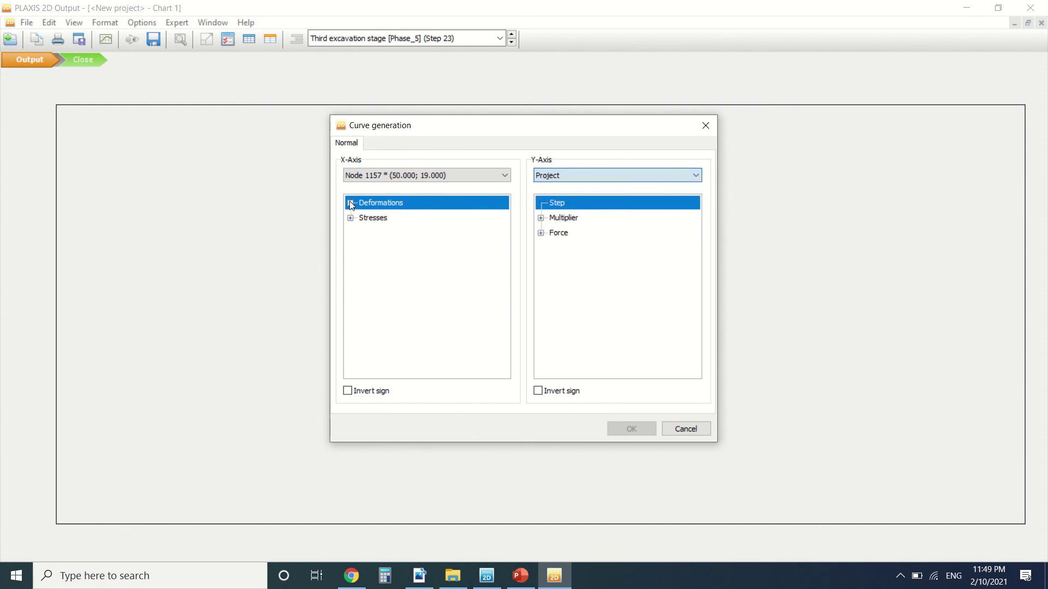
{"action": "left_click", "coordinate": [351, 203]}
{"action": "left_click", "coordinate": [363, 217]}
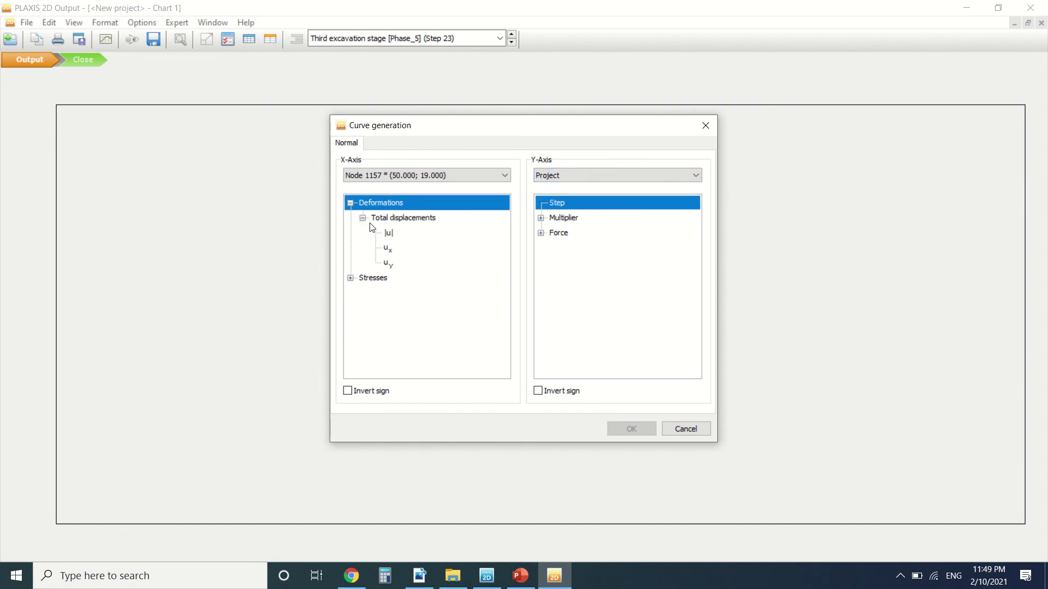
{"action": "left_click", "coordinate": [395, 235]}
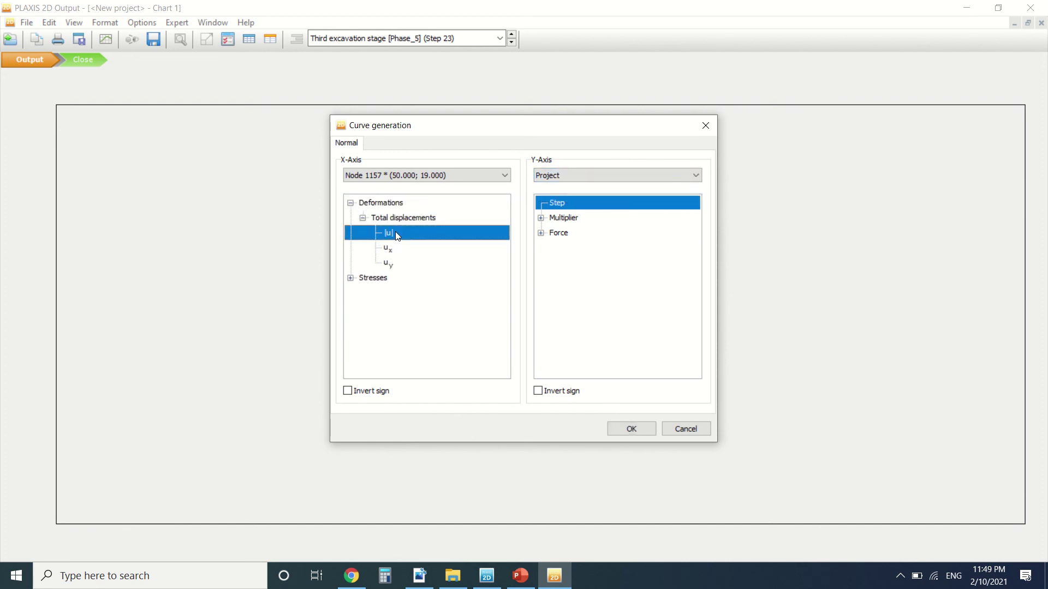
- Set the curve's Y-axis to the project multiplier ΣMstage and generate the chart
{"action": "left_click", "coordinate": [583, 171]}
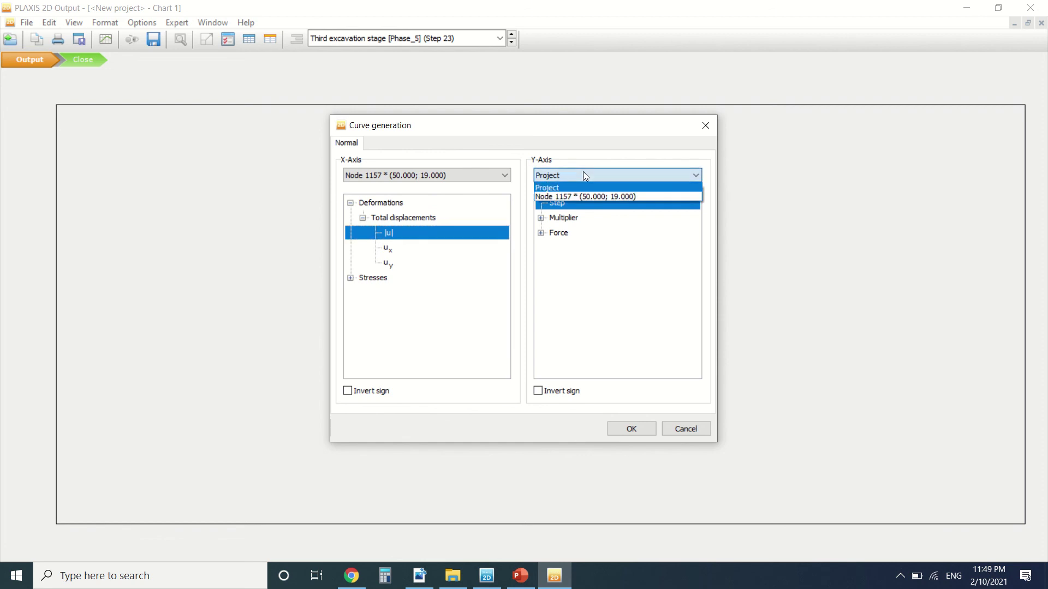
{"action": "left_click", "coordinate": [583, 172]}
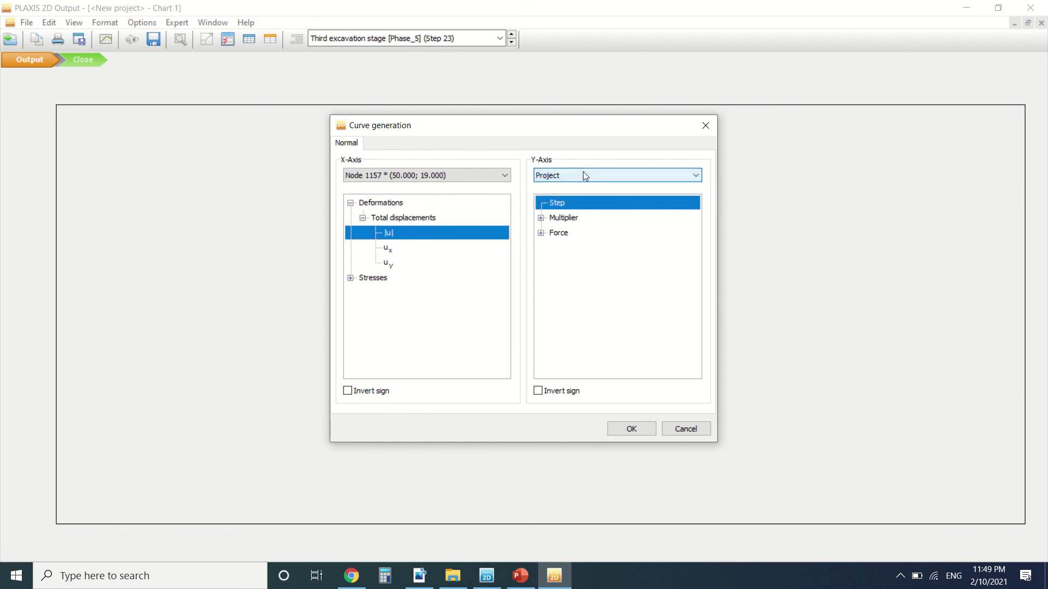
{"action": "left_click", "coordinate": [541, 218]}
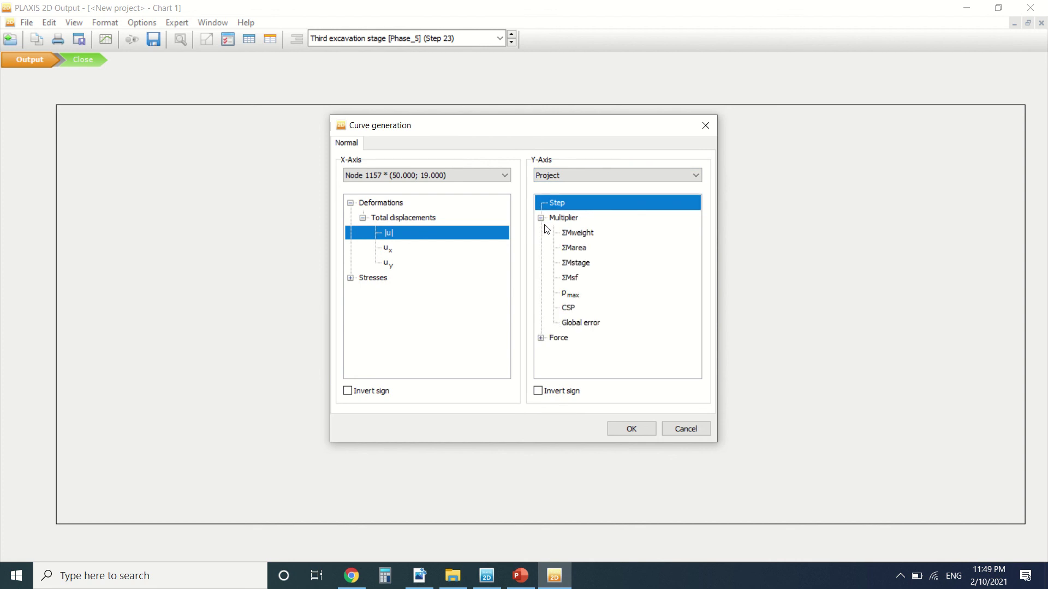
{"action": "left_click", "coordinate": [587, 266]}
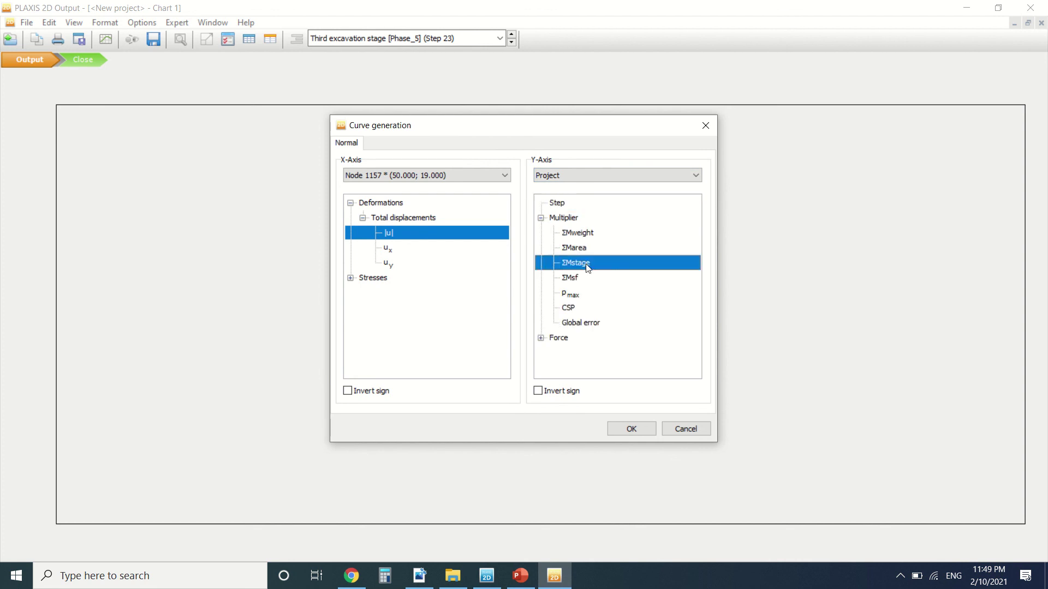
{"action": "left_click", "coordinate": [631, 429]}
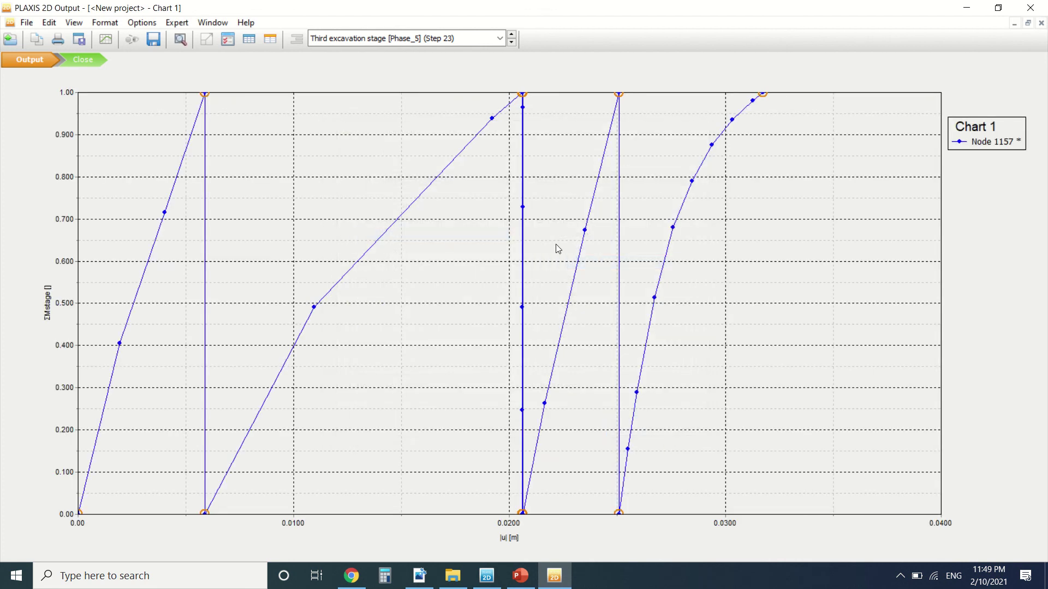